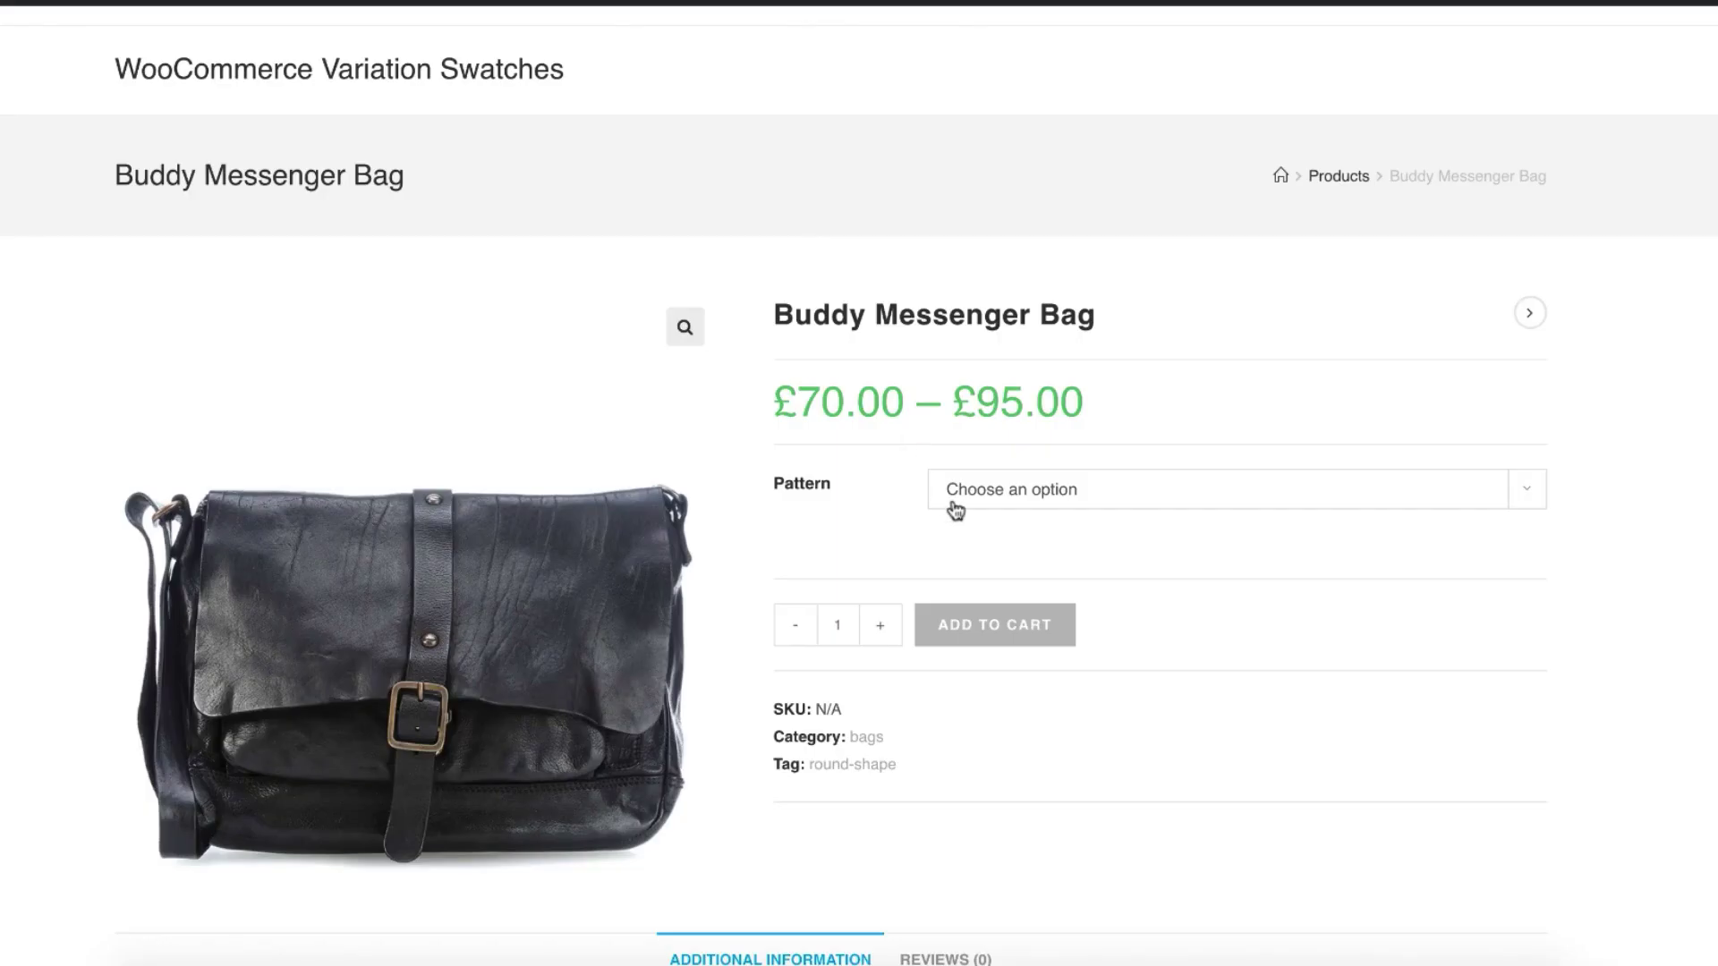
Preview the Red, Green and Blue swatches on the Buddy Messenger Bag, ending on Blue at £75.00
click(1253, 499)
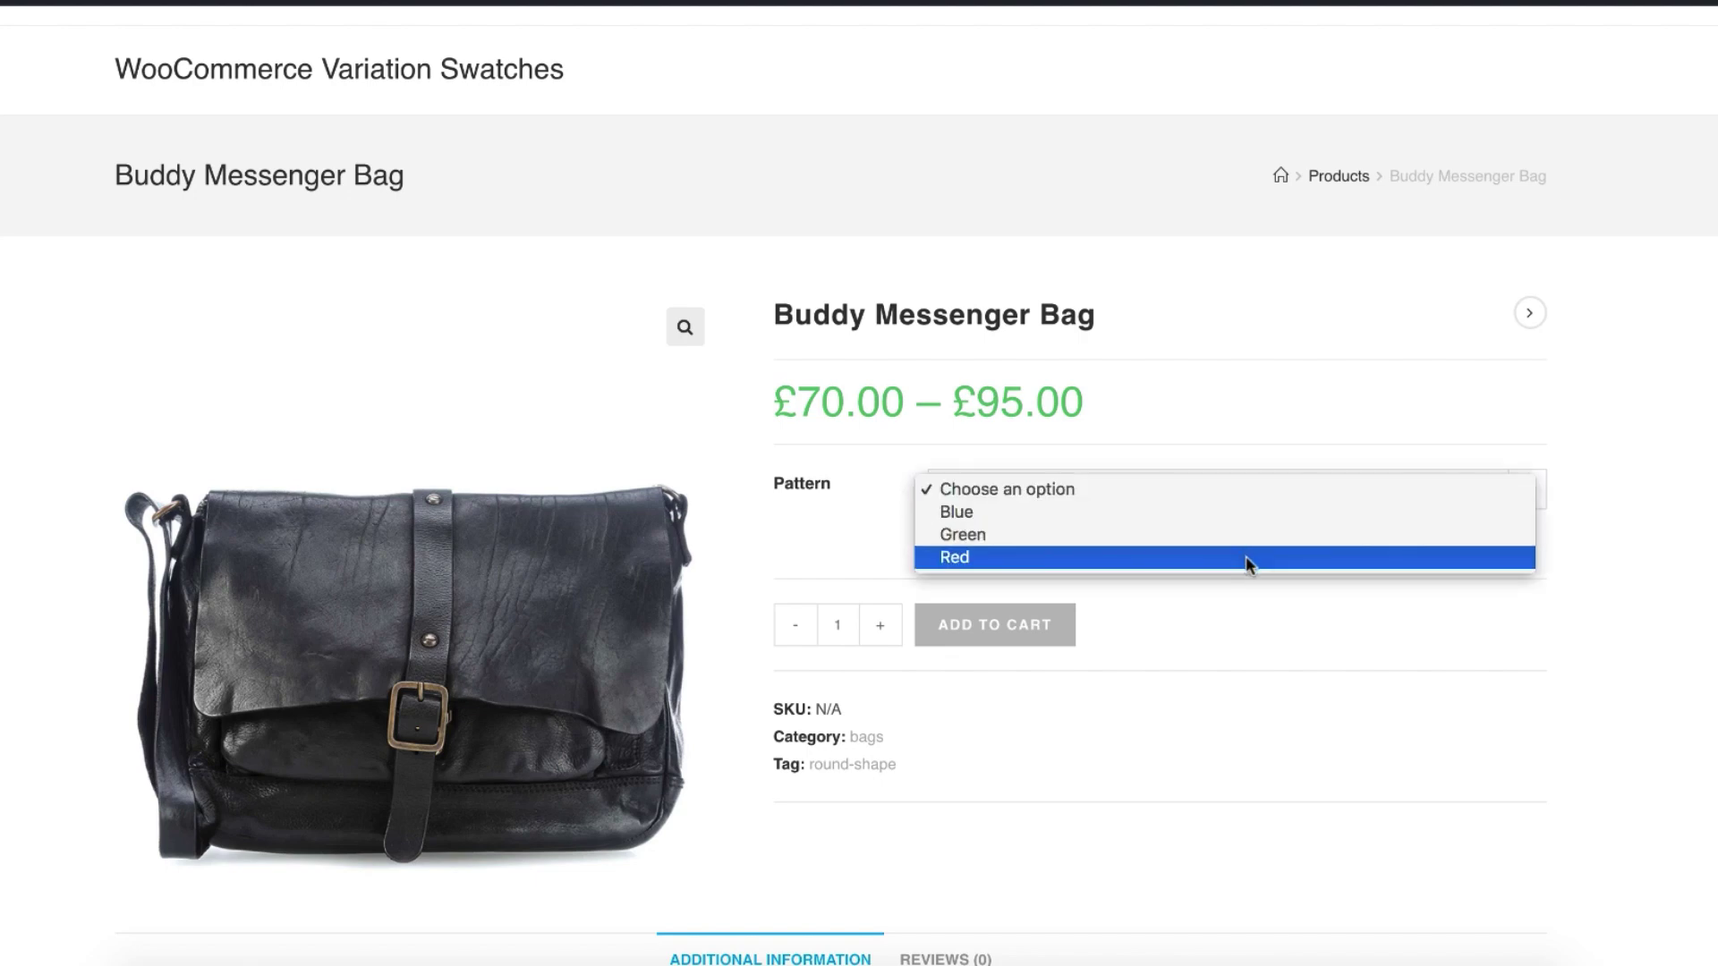
click(1268, 602)
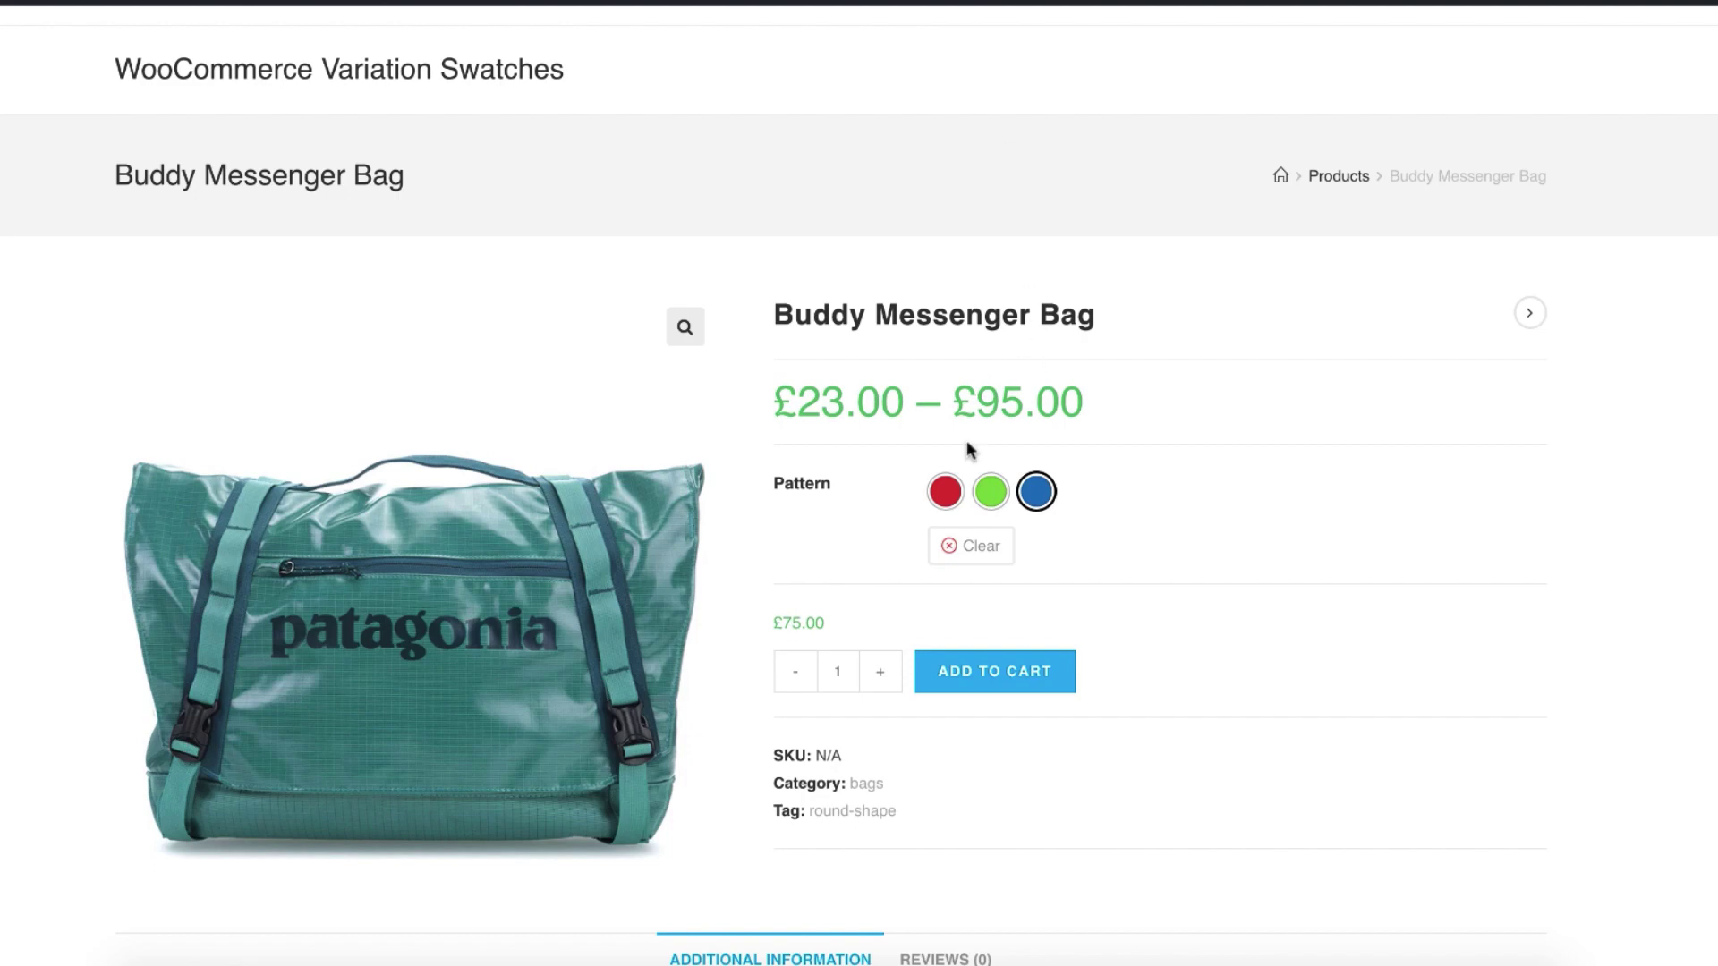
click(944, 490)
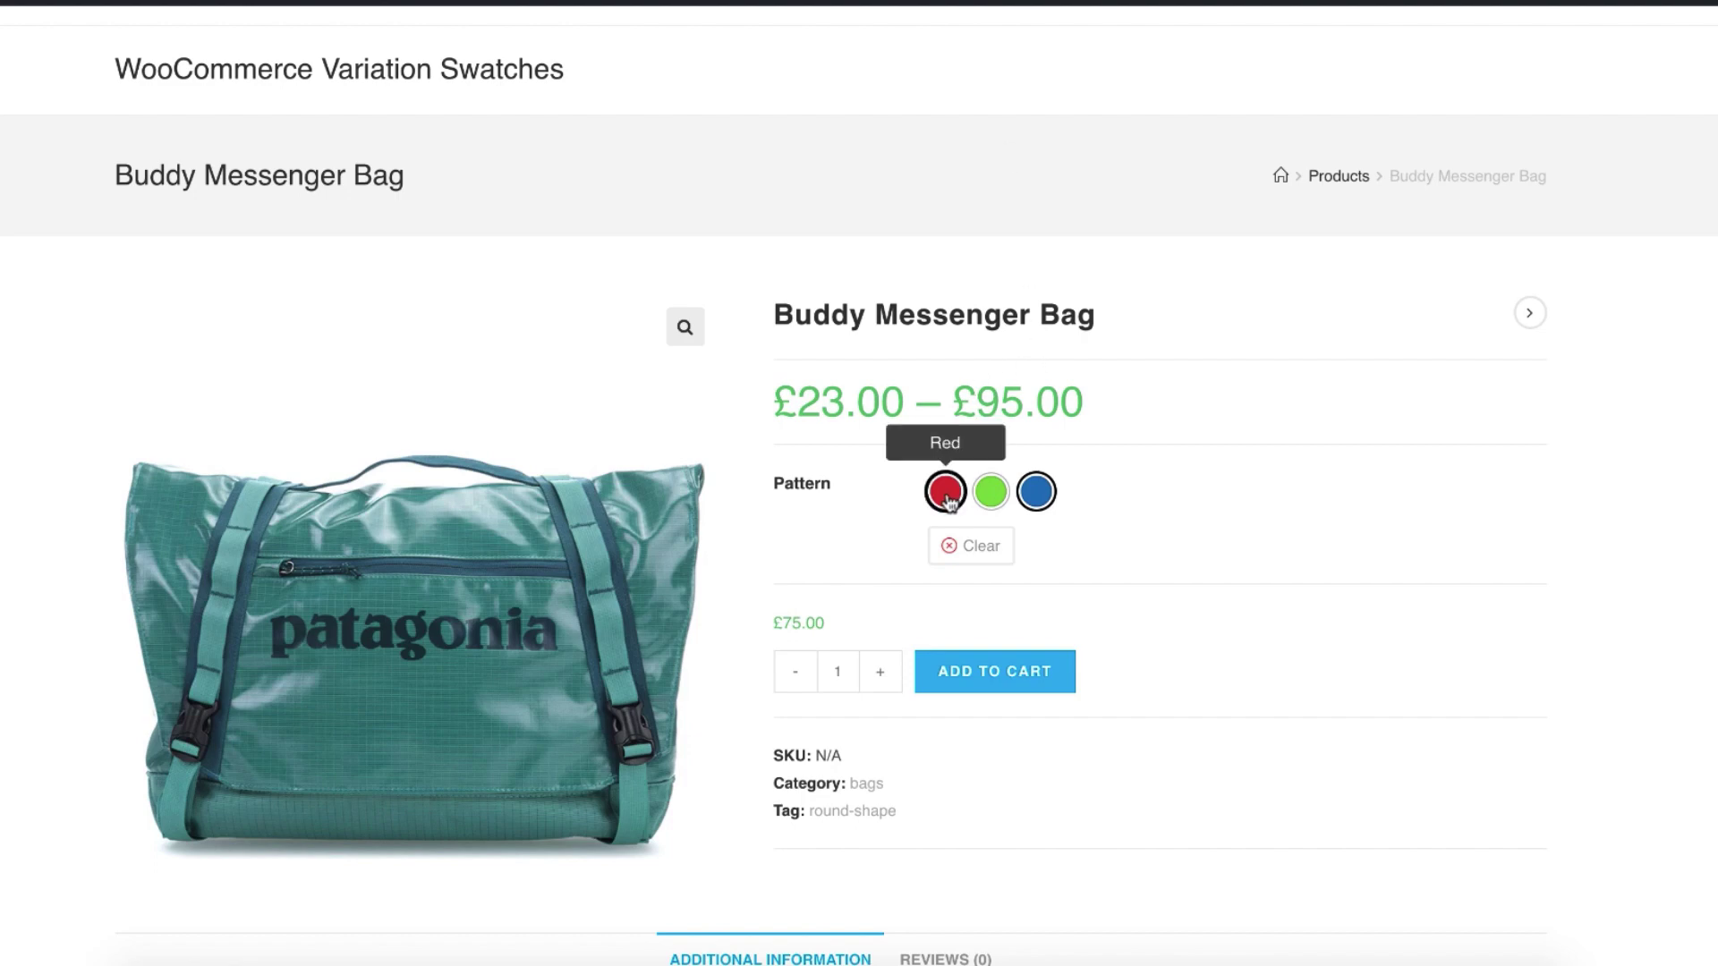
click(991, 499)
click(1039, 500)
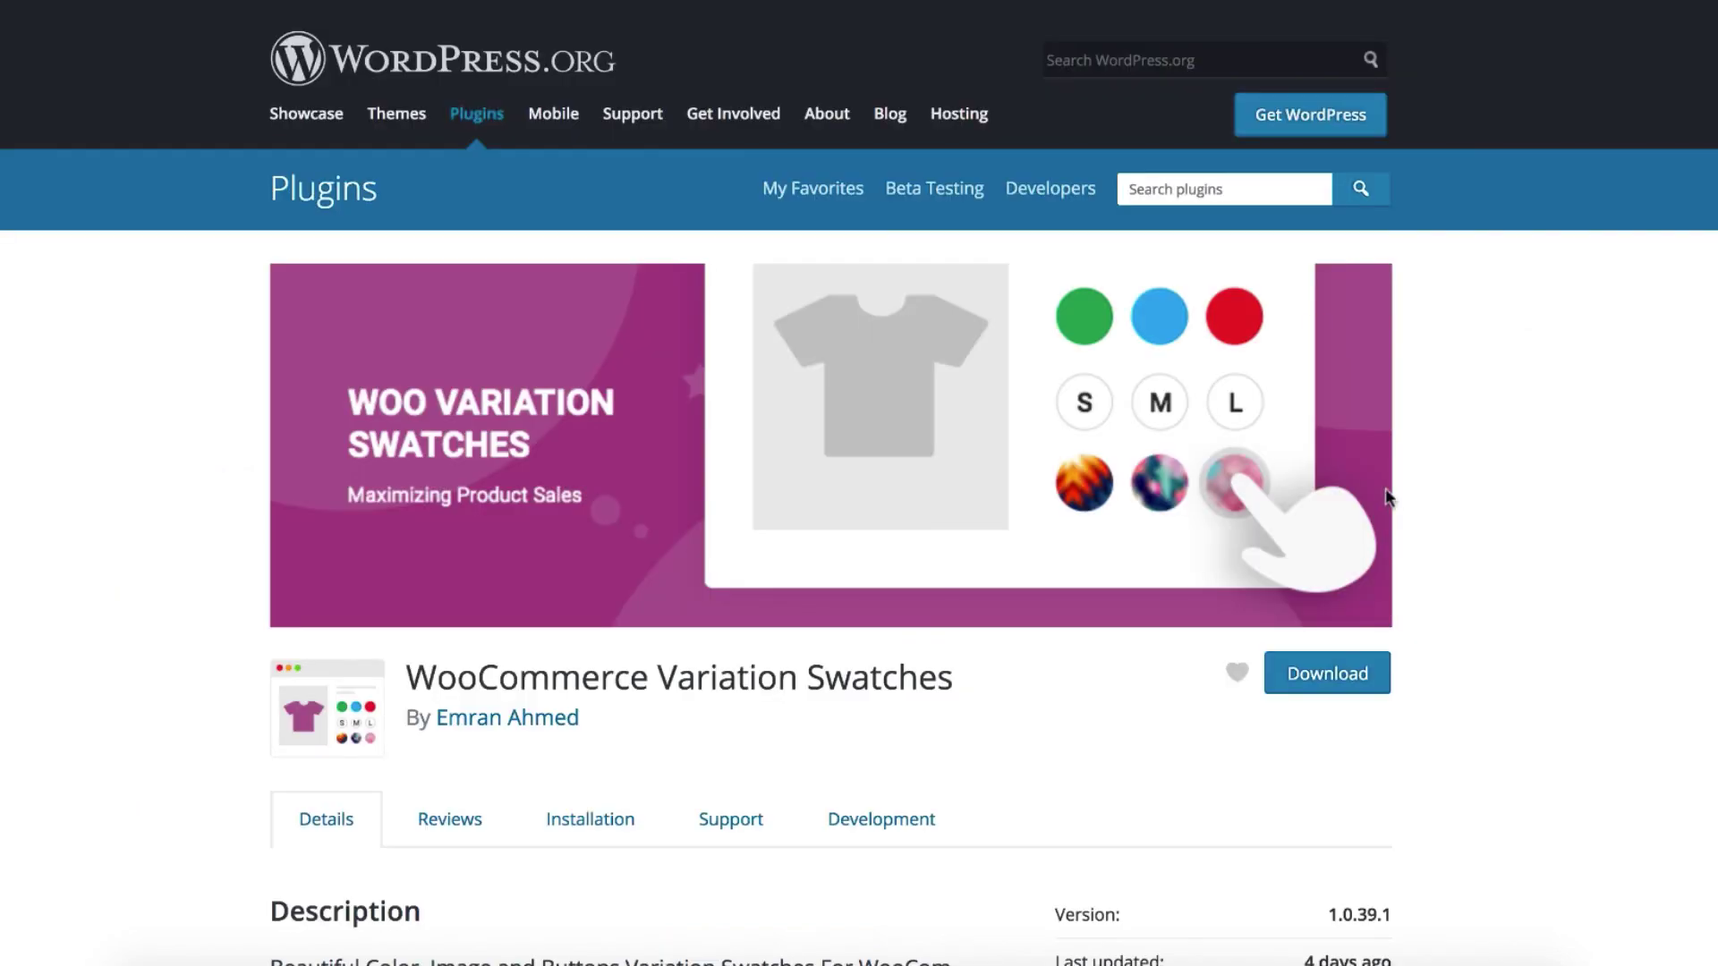
Scroll the WooCommerce Variation Swatches listing through version 1.0.39.1, 20,000+ installations and its ratings
scroll(1442, 539, down, 1)
scroll(1445, 543, down, 6)
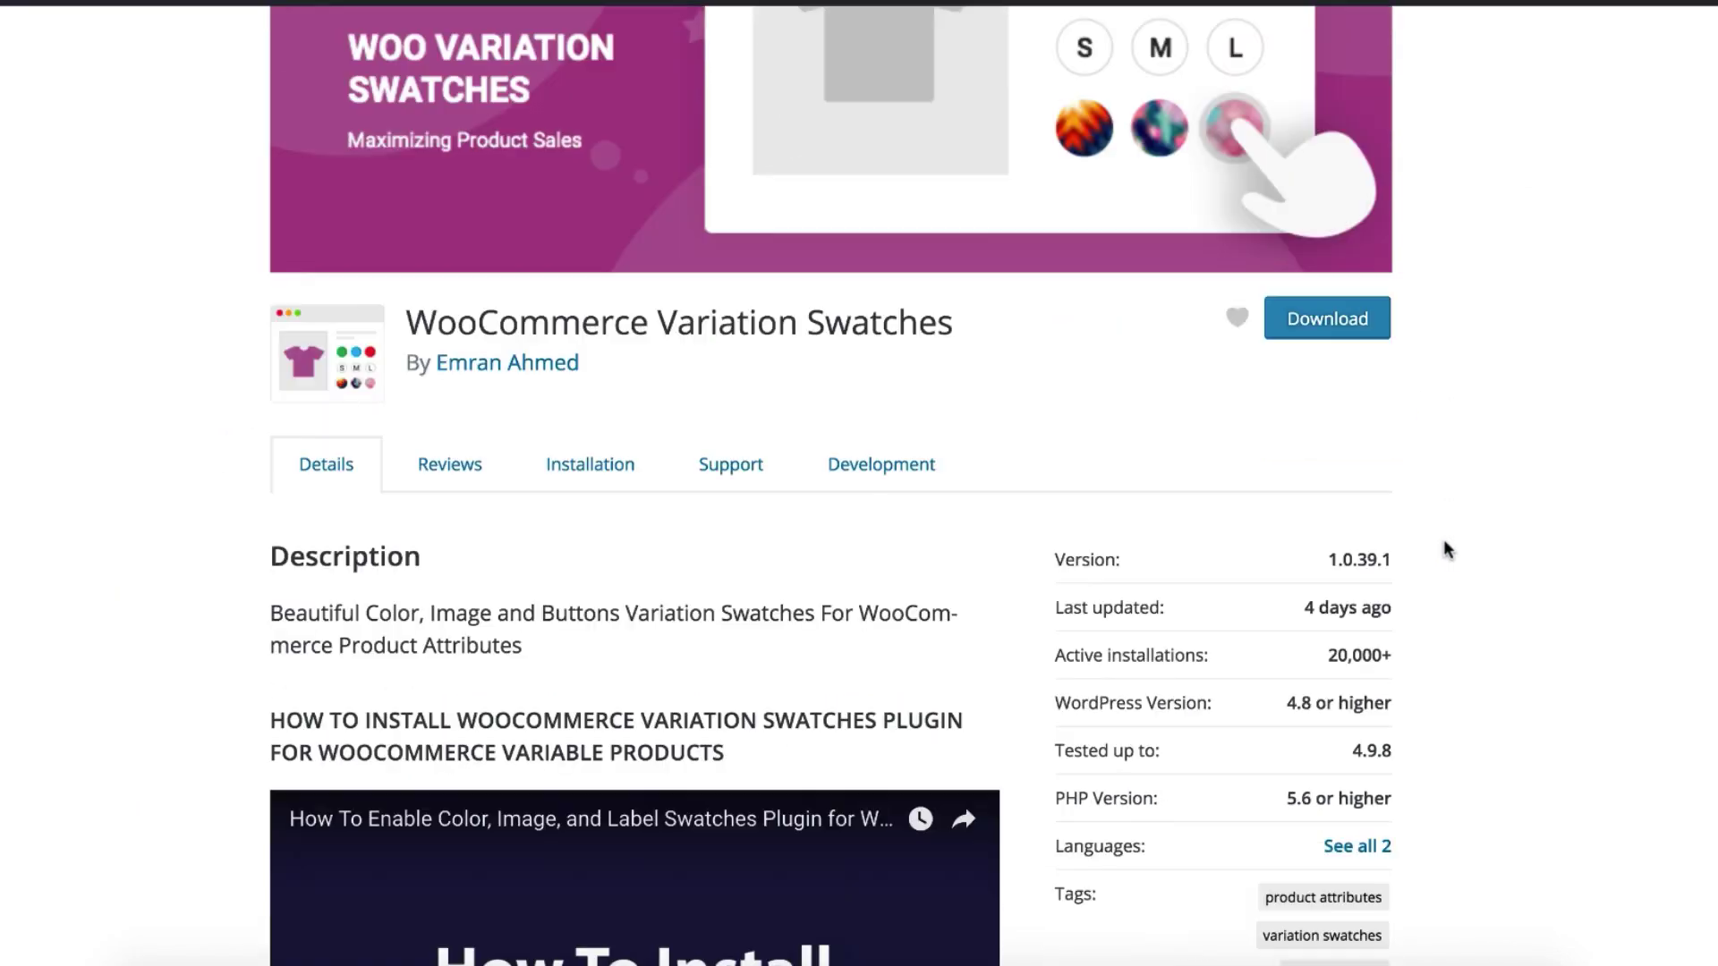
scroll(1444, 548, down, 1)
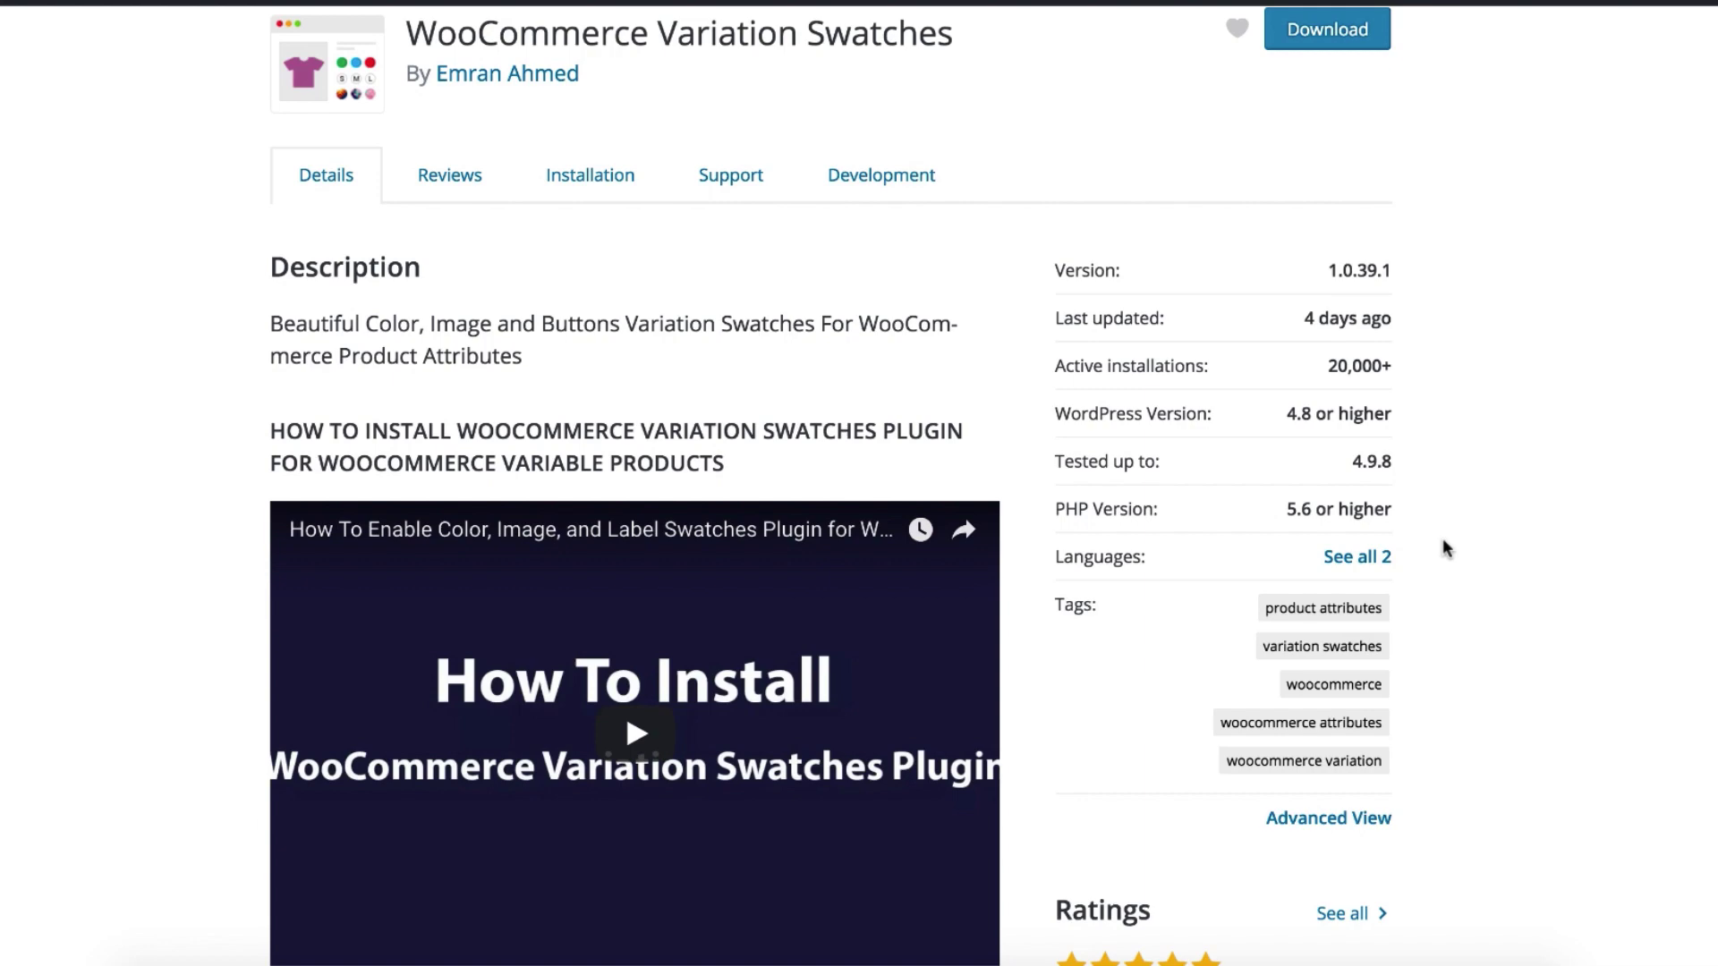
scroll(1376, 493, down, 2)
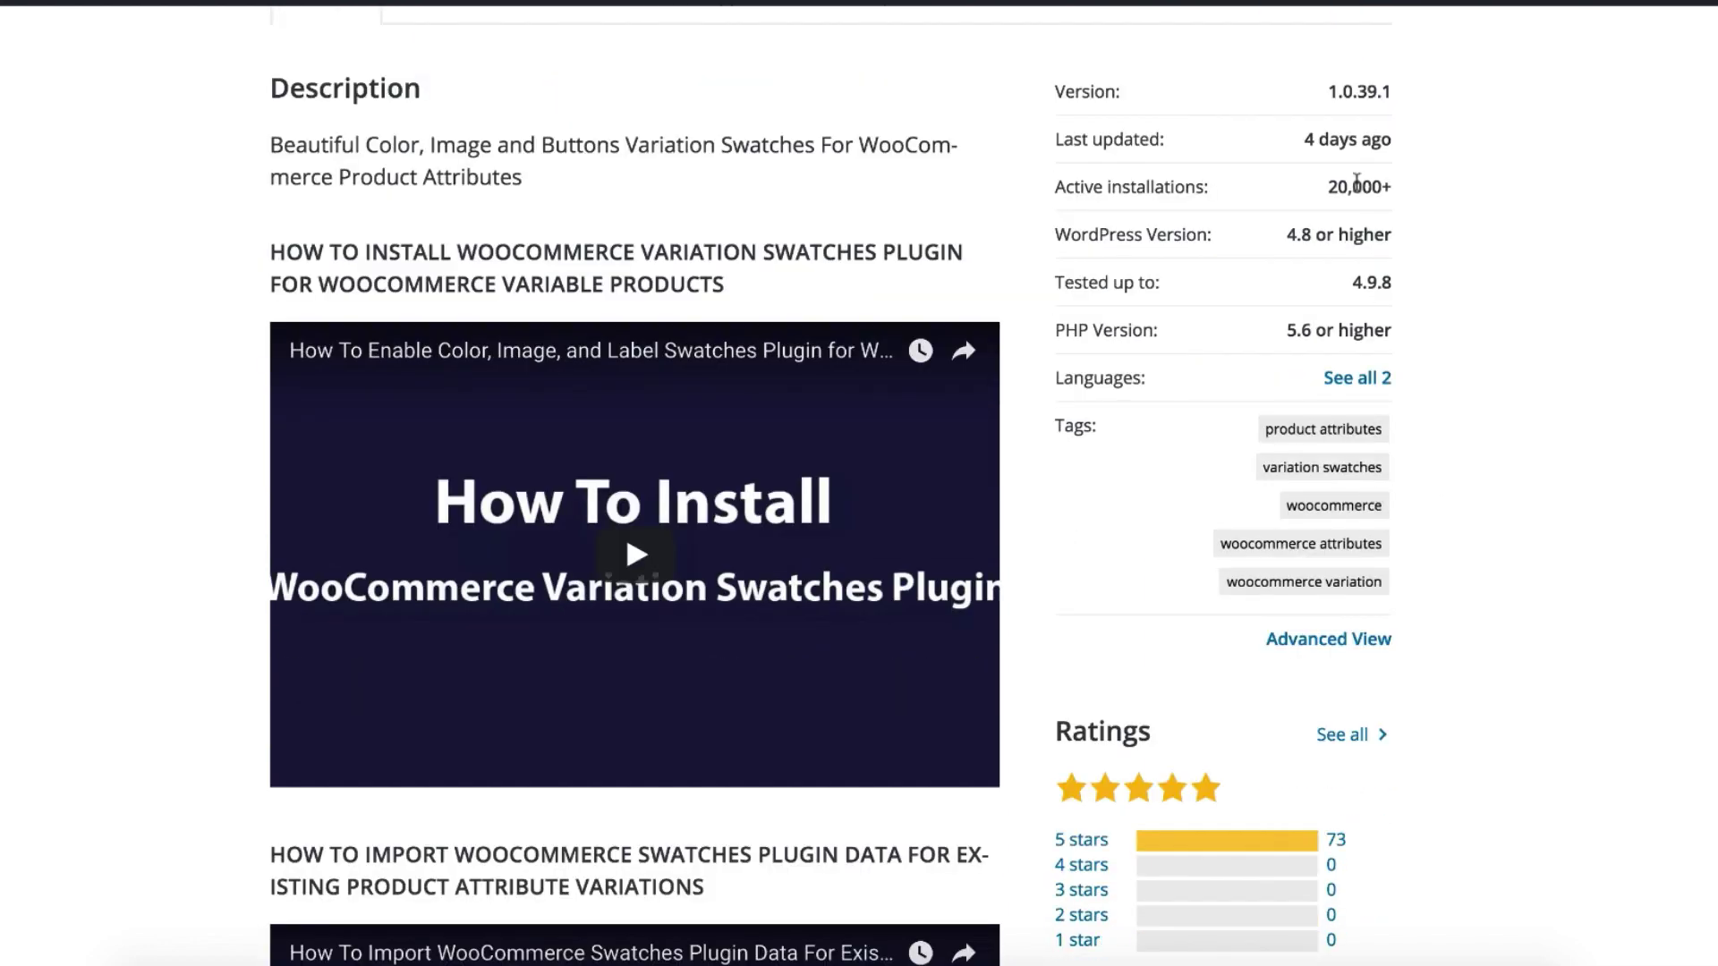
double_click(1352, 188)
scroll(1435, 346, down, 2)
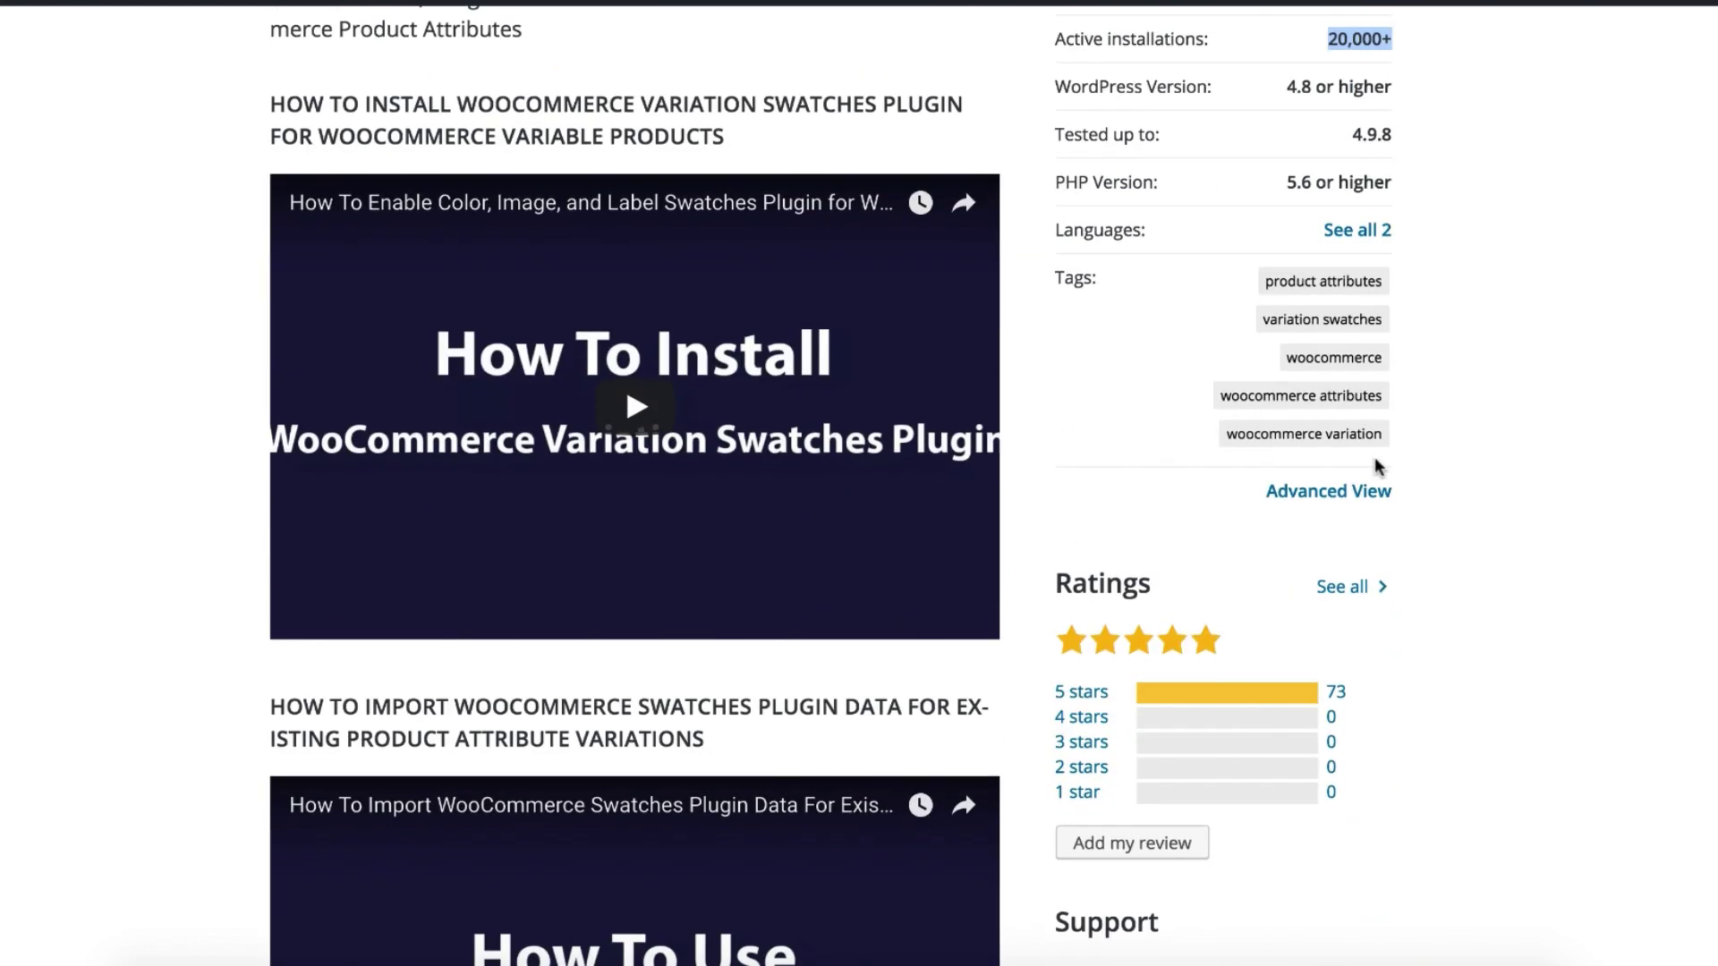
scroll(1346, 499, down, 5)
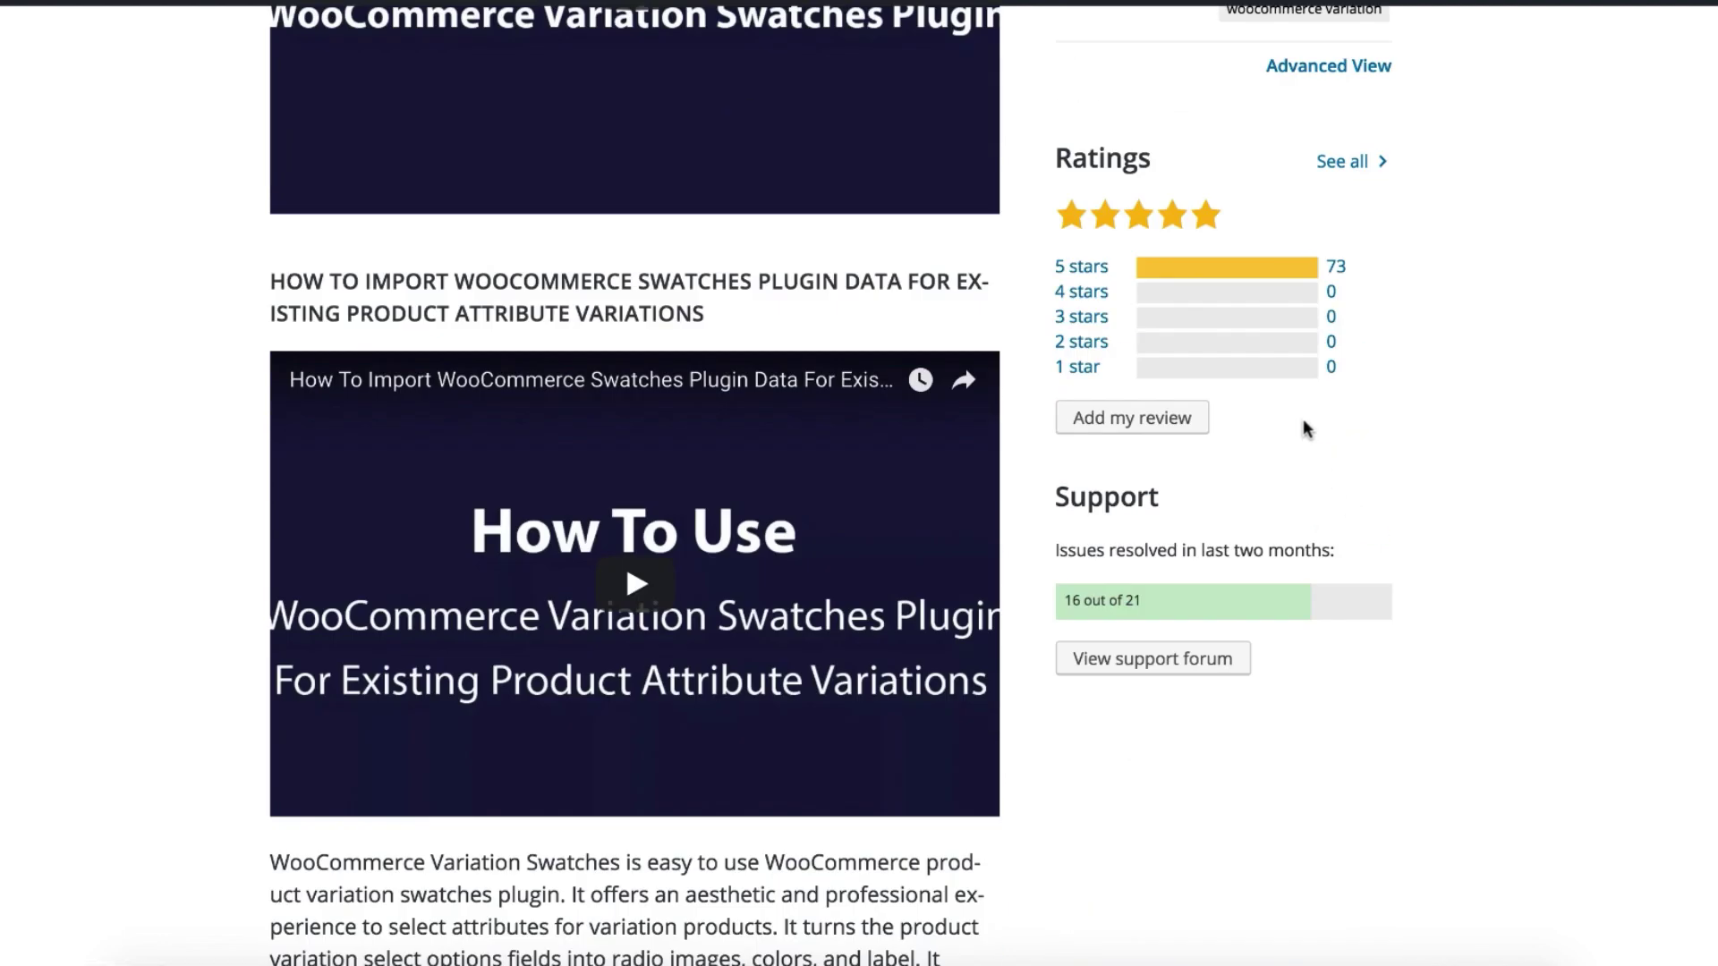
Filter the plugin's reviews to five-star ratings and scroll through the list
click(1263, 269)
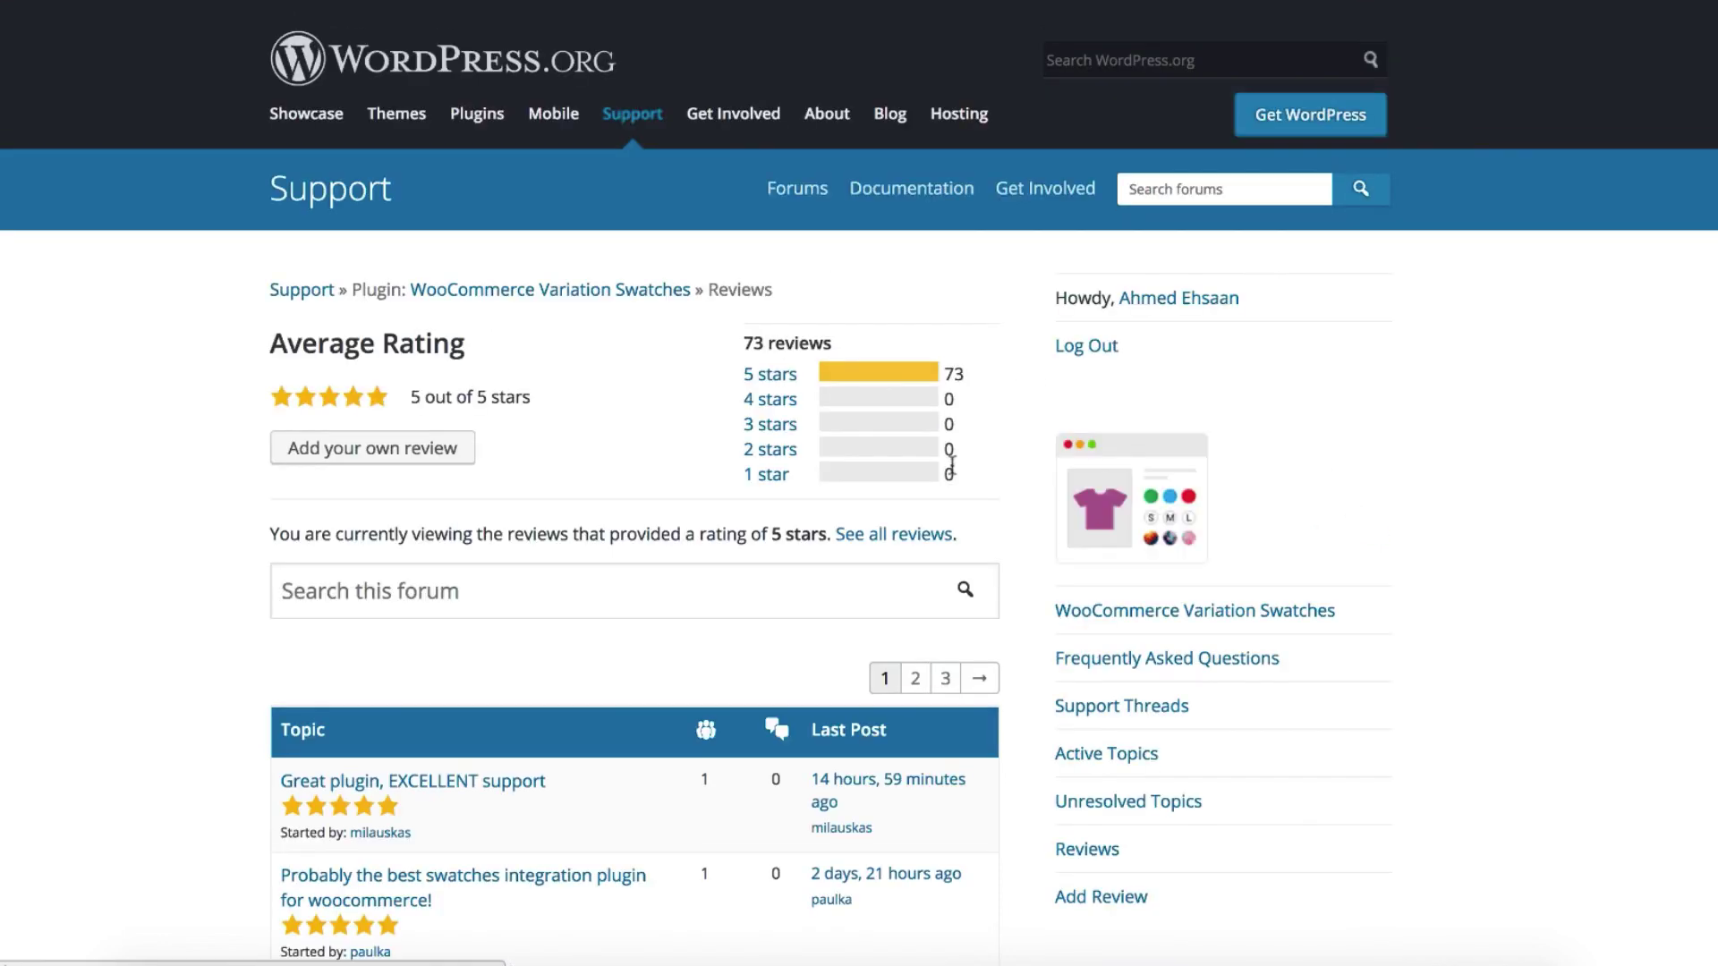
scroll(993, 484, down, 5)
scroll(993, 484, down, 1)
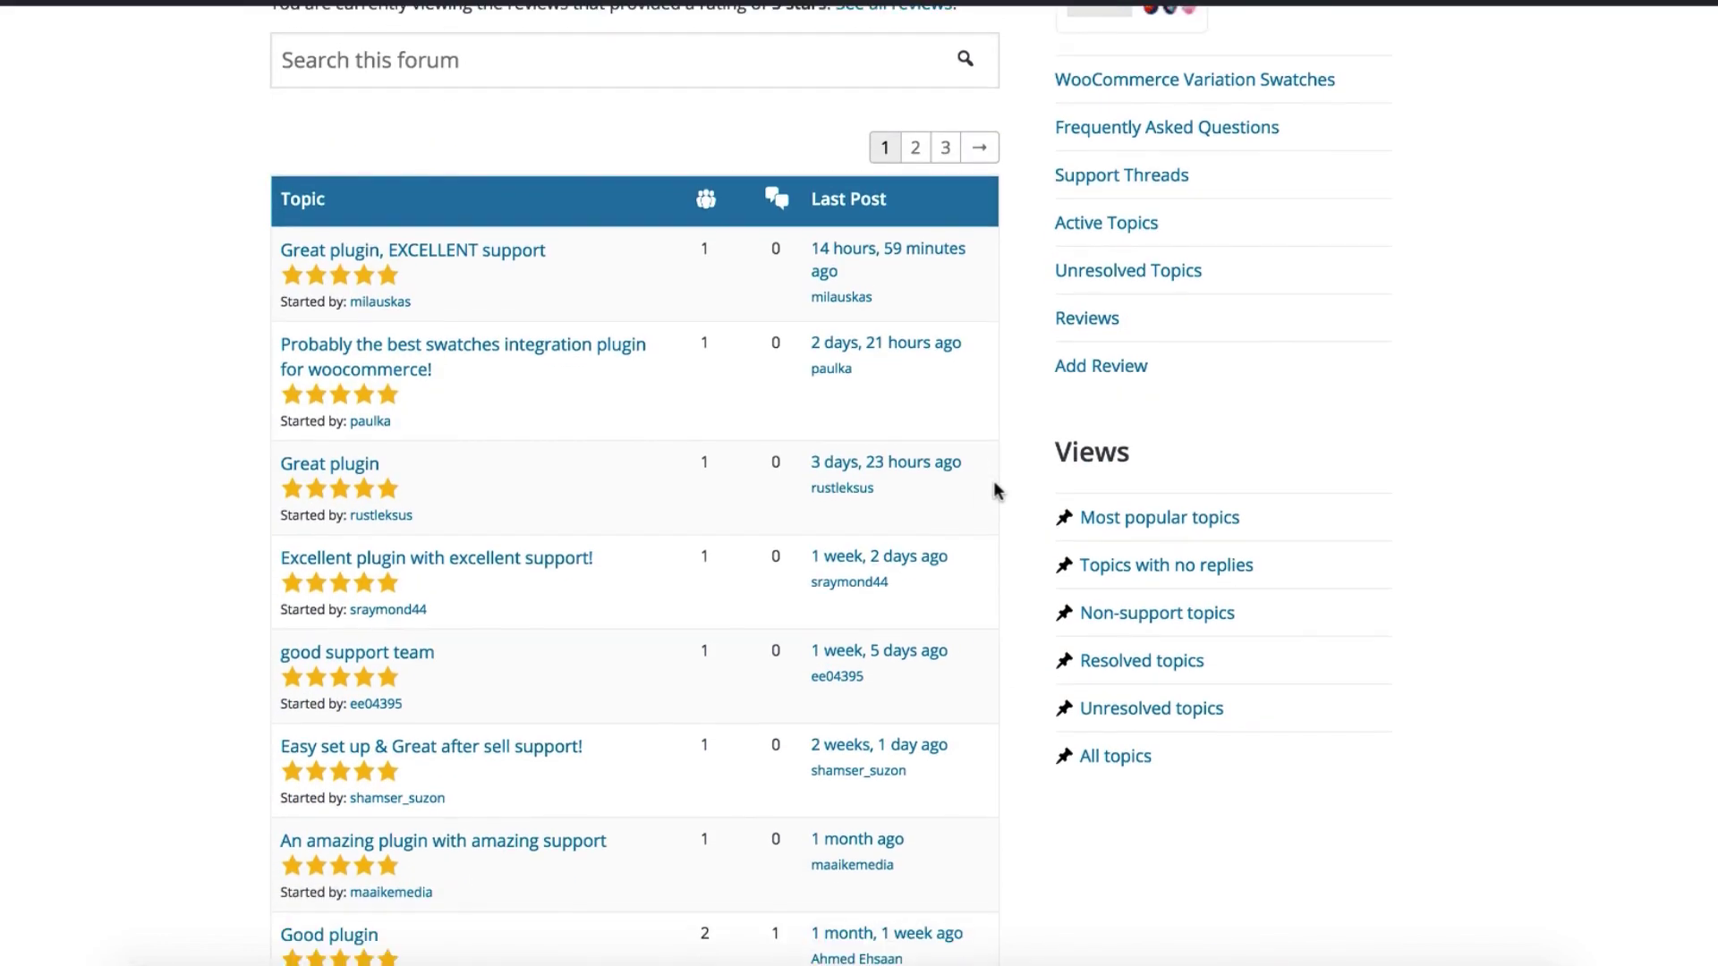
scroll(993, 487, down, 1)
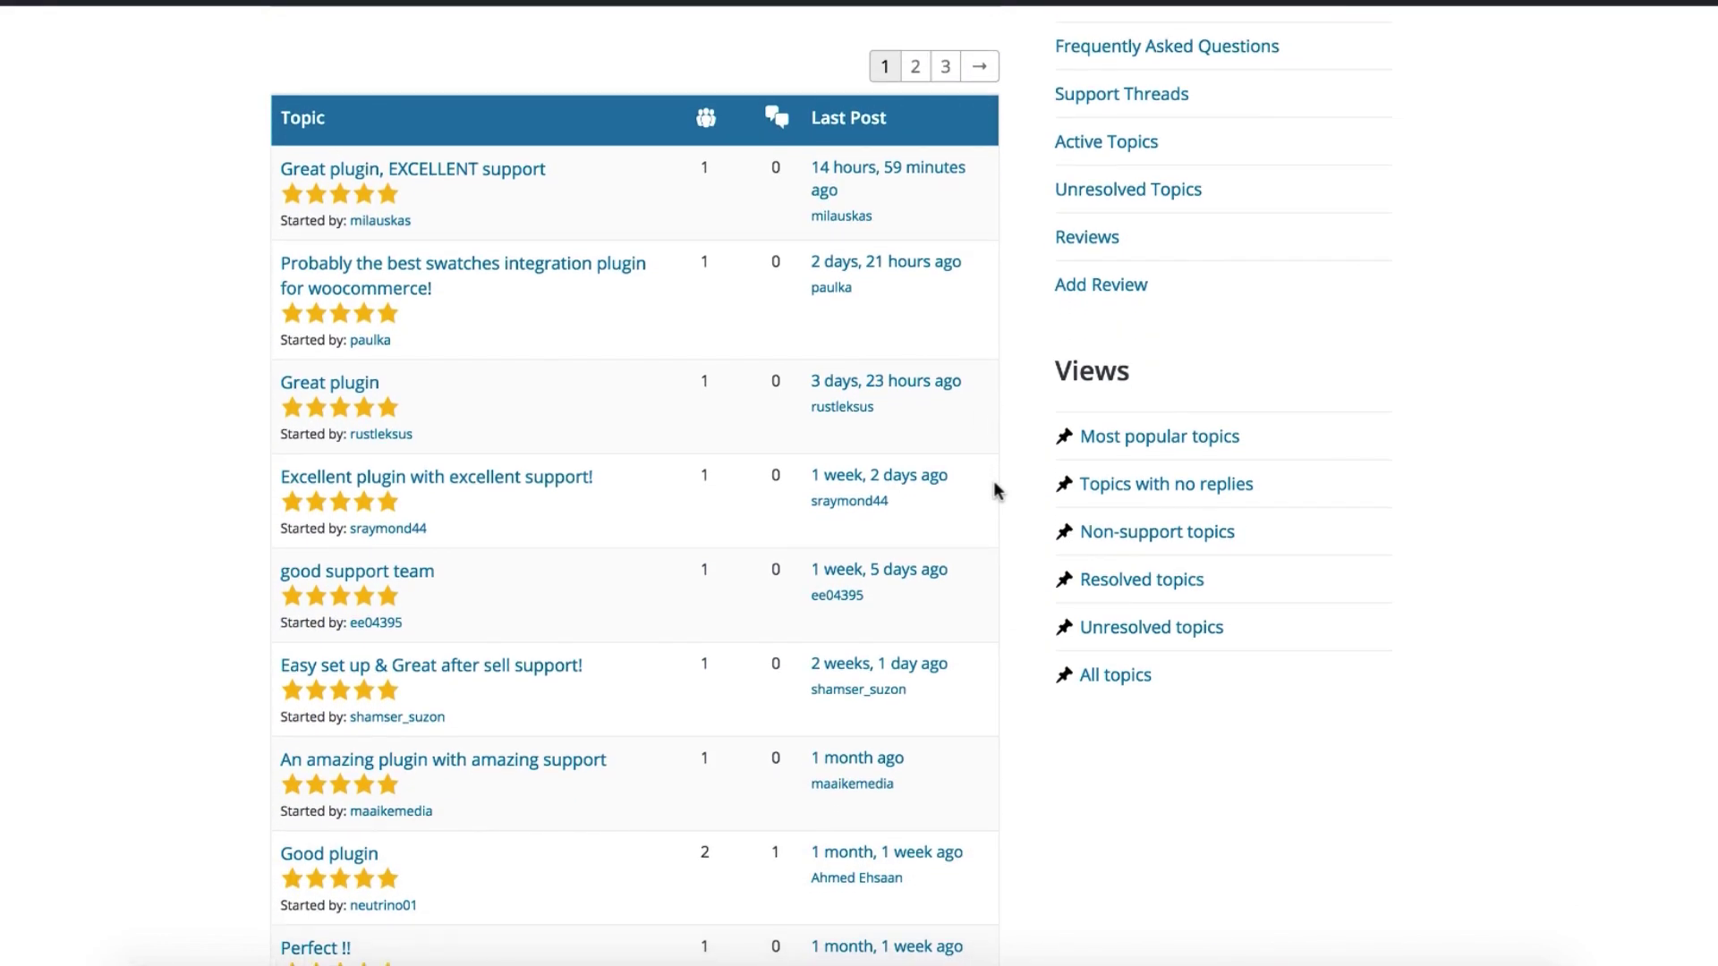
Read the 'Great plugin, EXCELLENT support' review
click(483, 179)
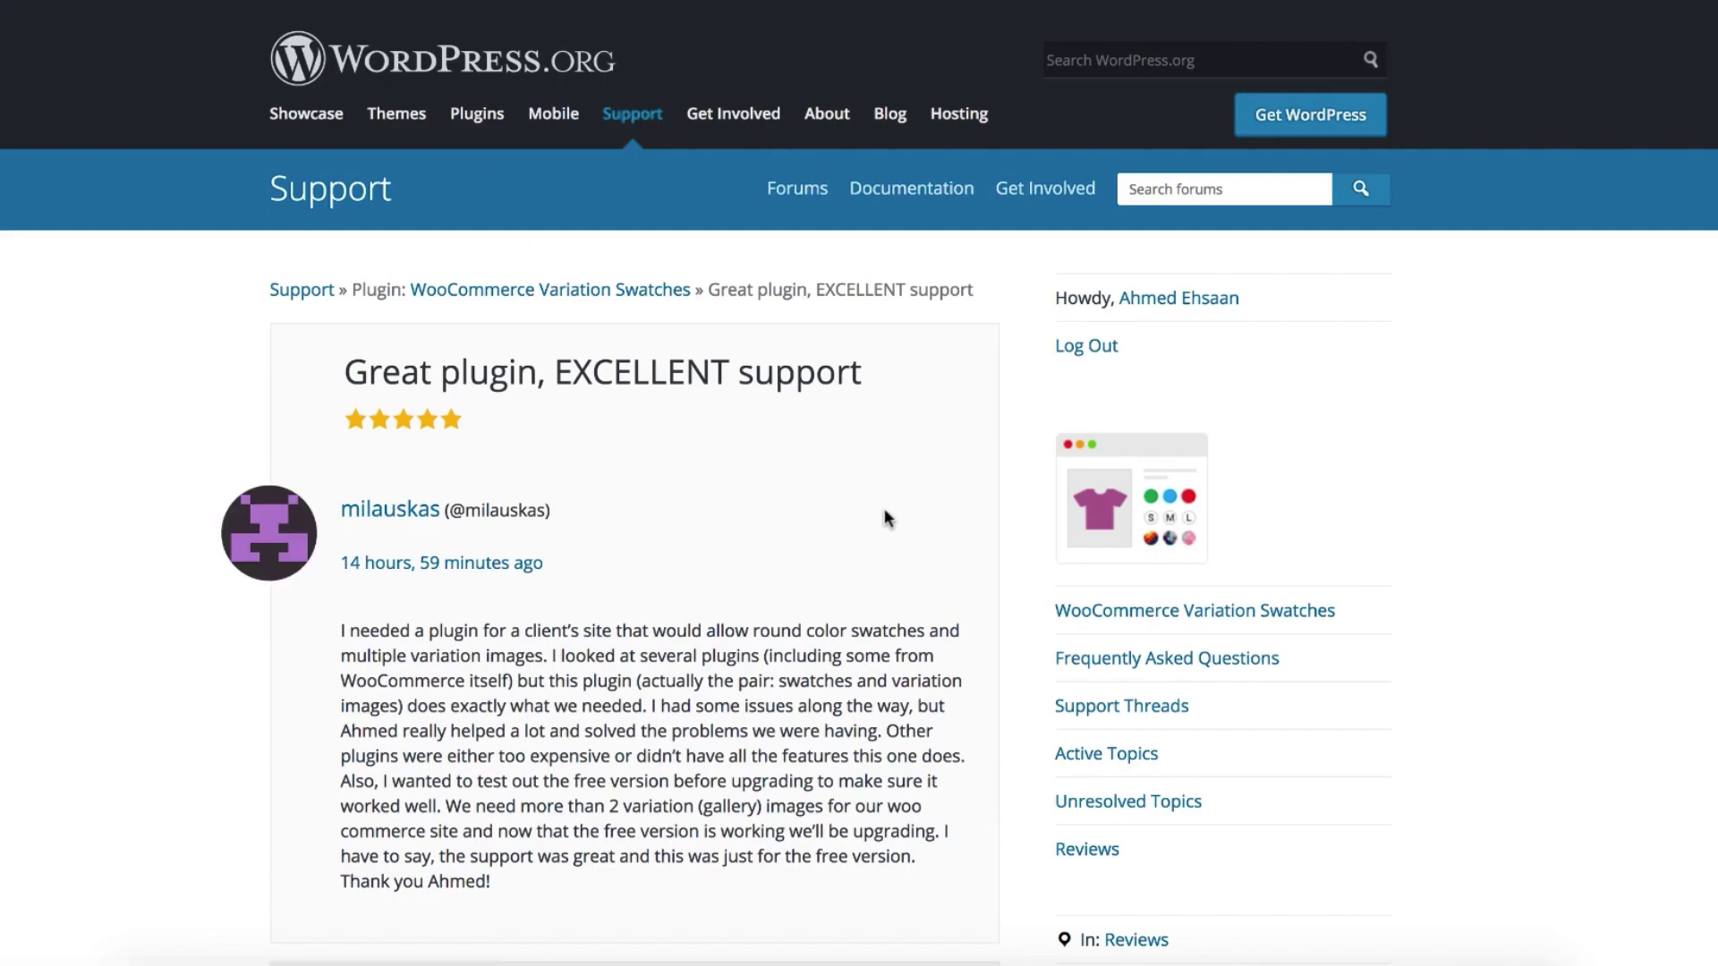
scroll(886, 519, down, 3)
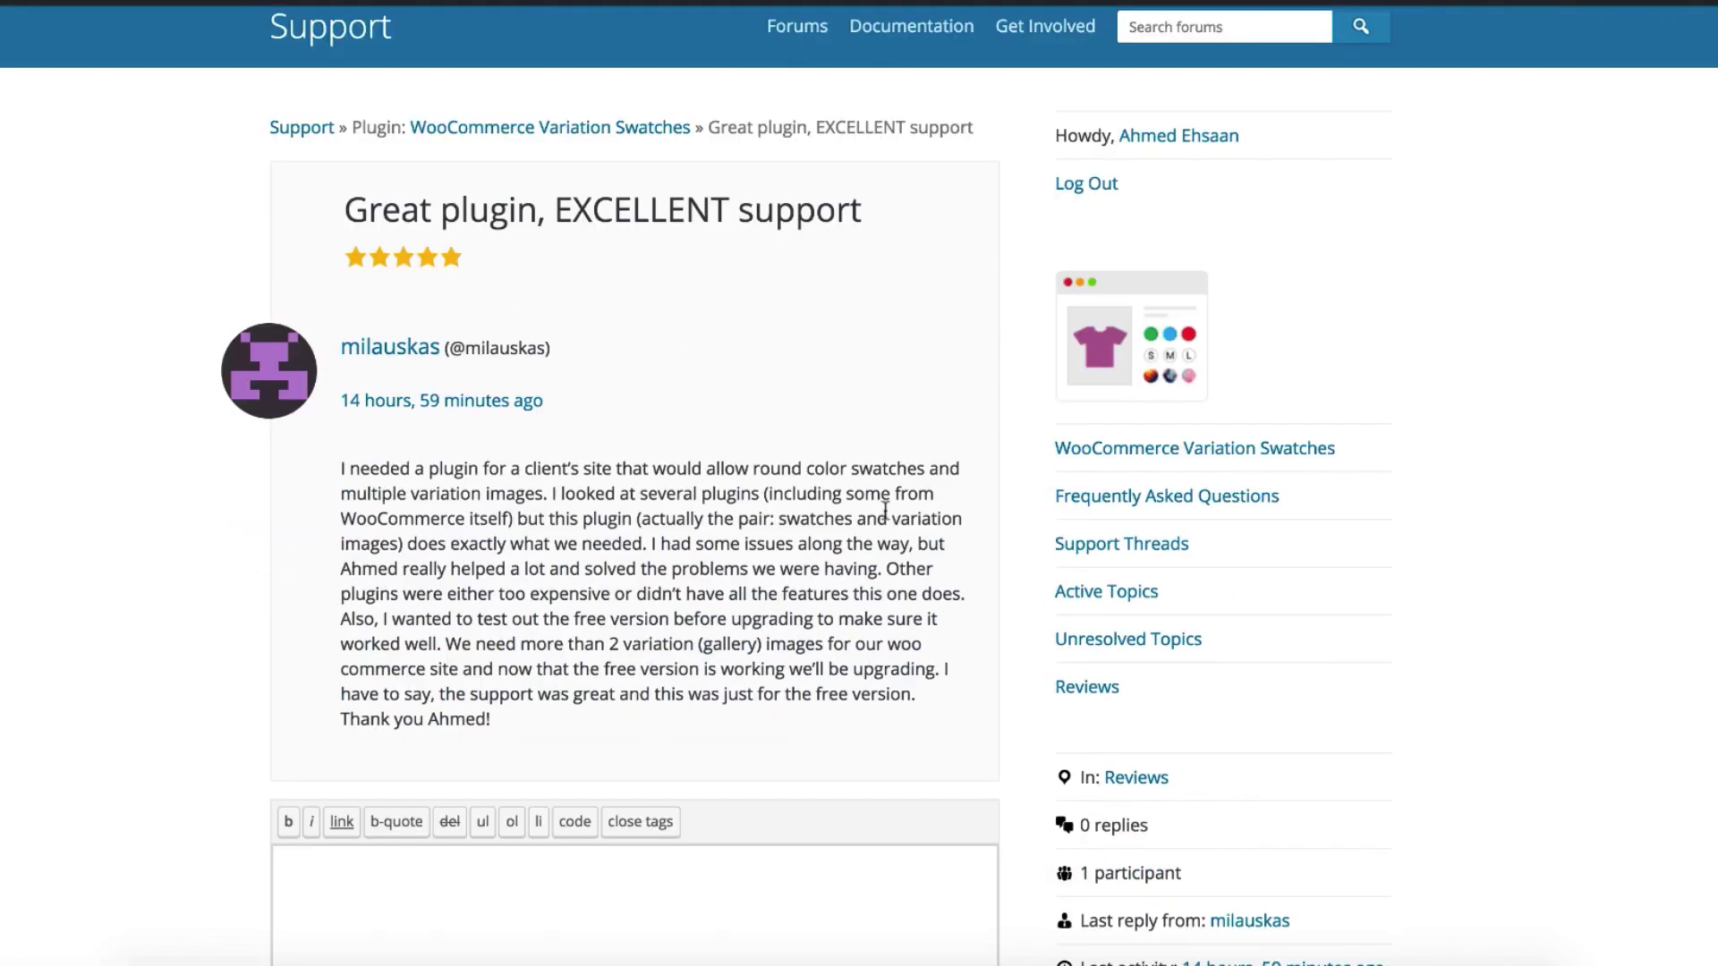
scroll(886, 510, down, 1)
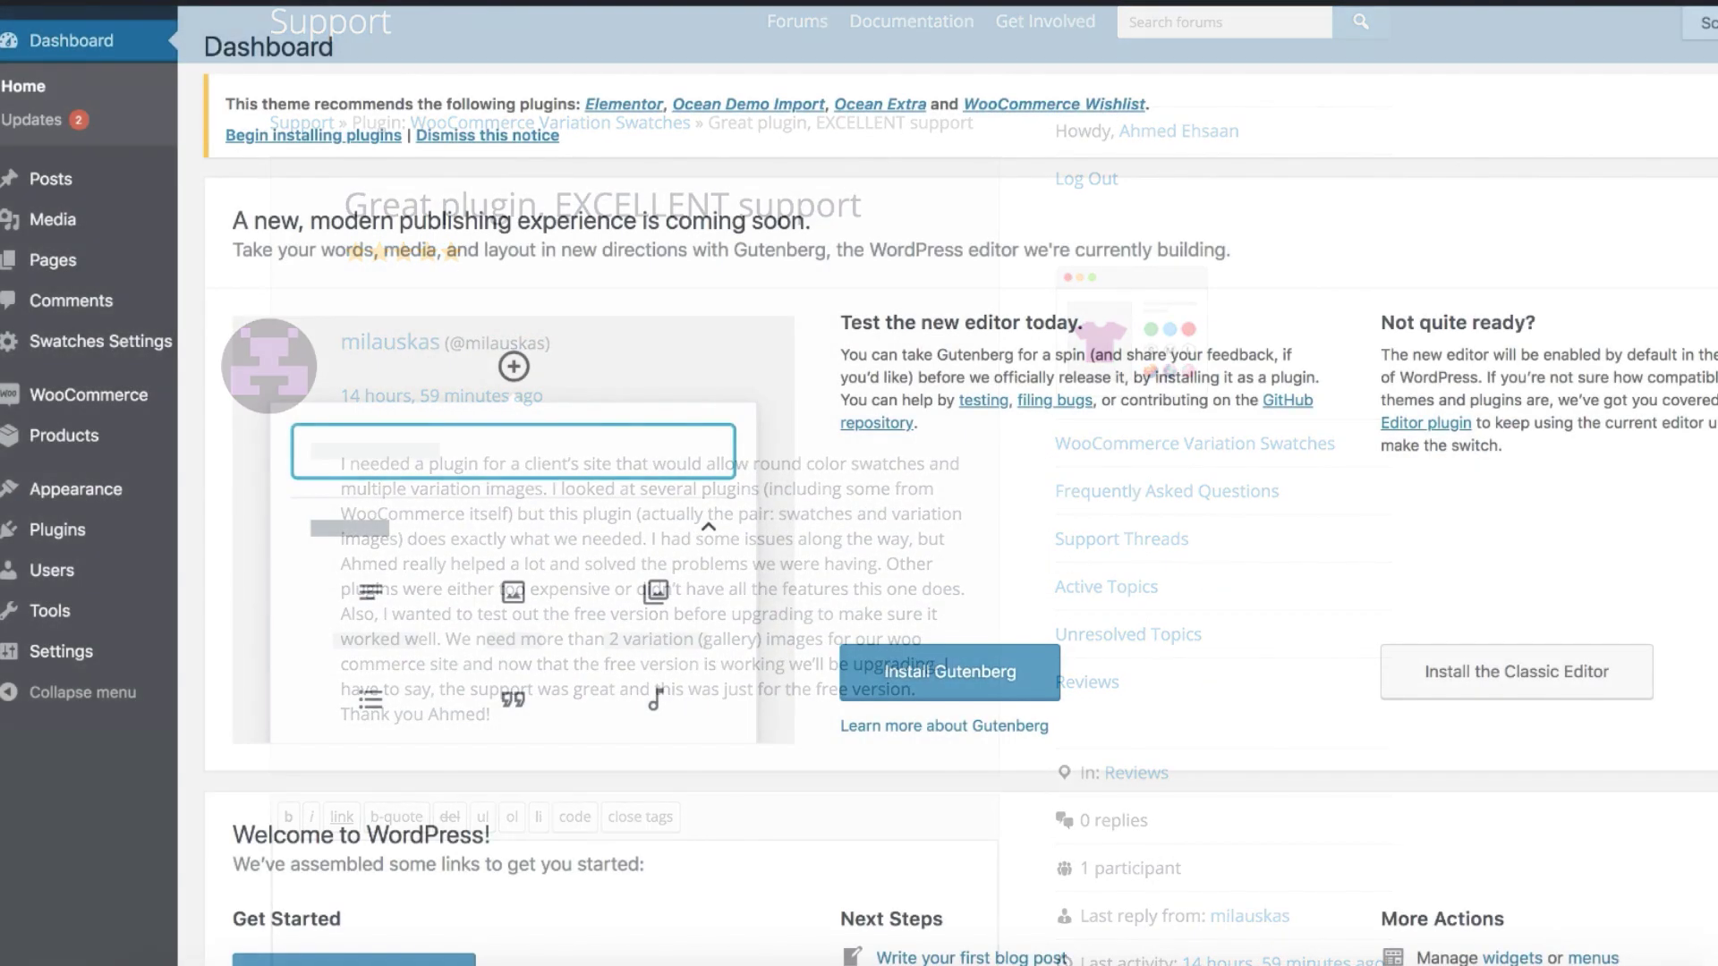
Add a product attribute named Pattern with type Color under Products > Attributes
mouse_move(110, 445)
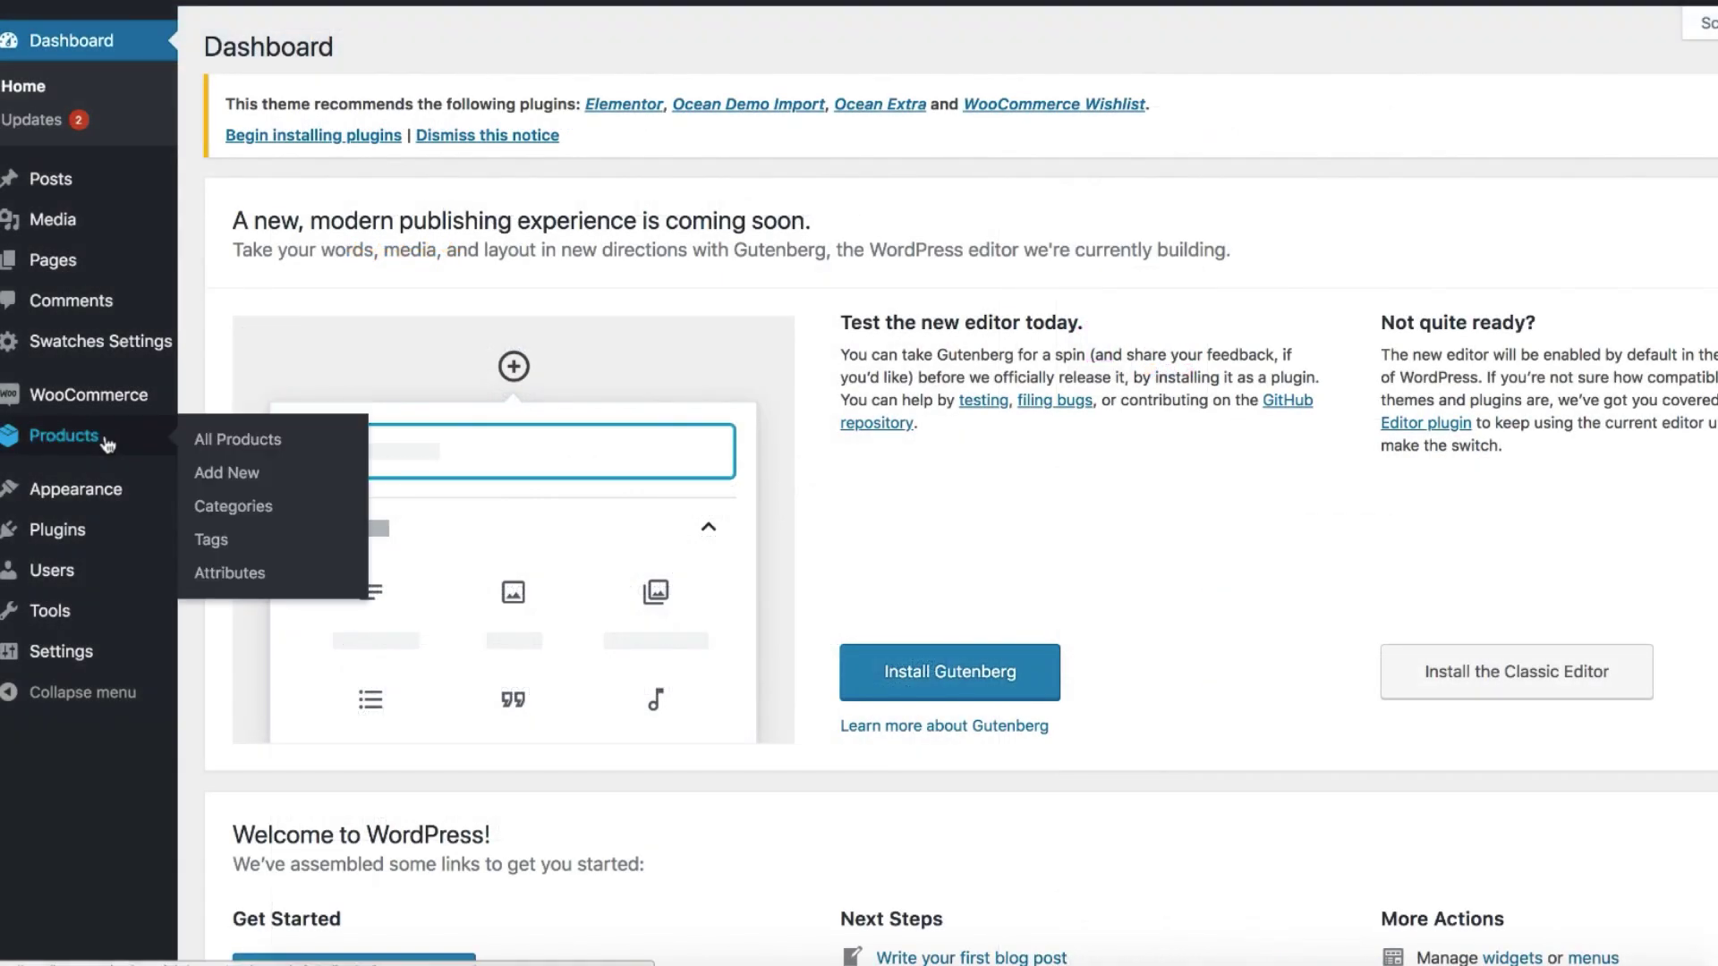
click(227, 577)
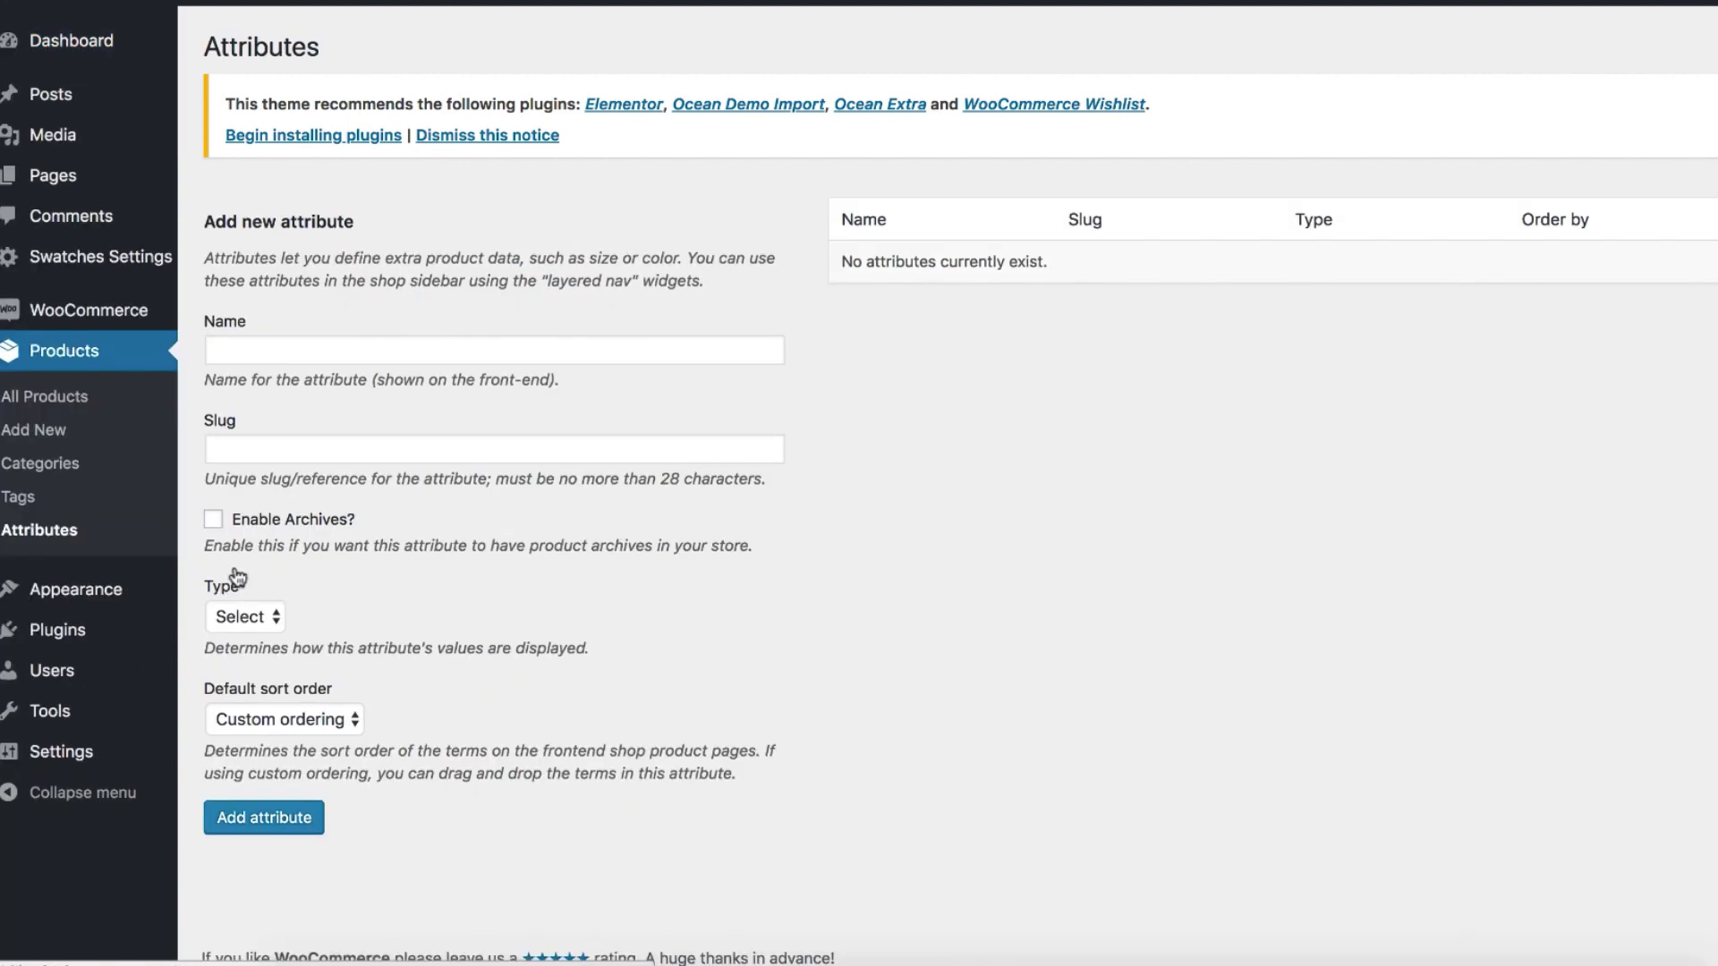
click(426, 354)
click(399, 407)
click(251, 618)
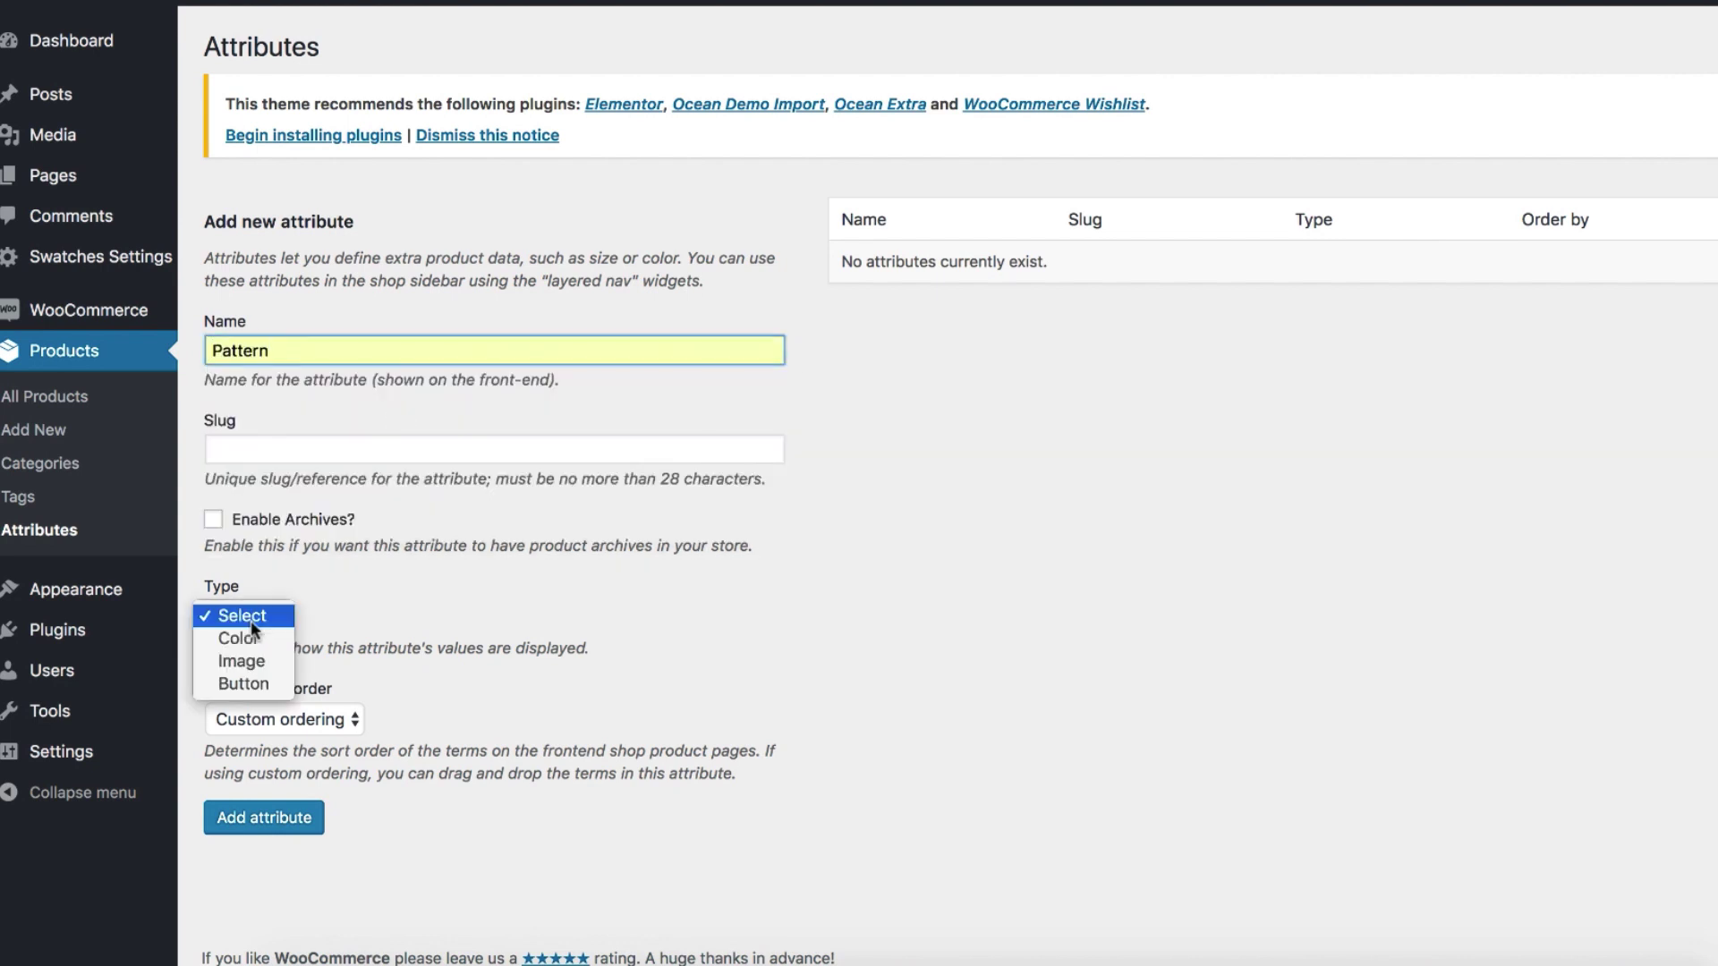
click(241, 638)
click(285, 828)
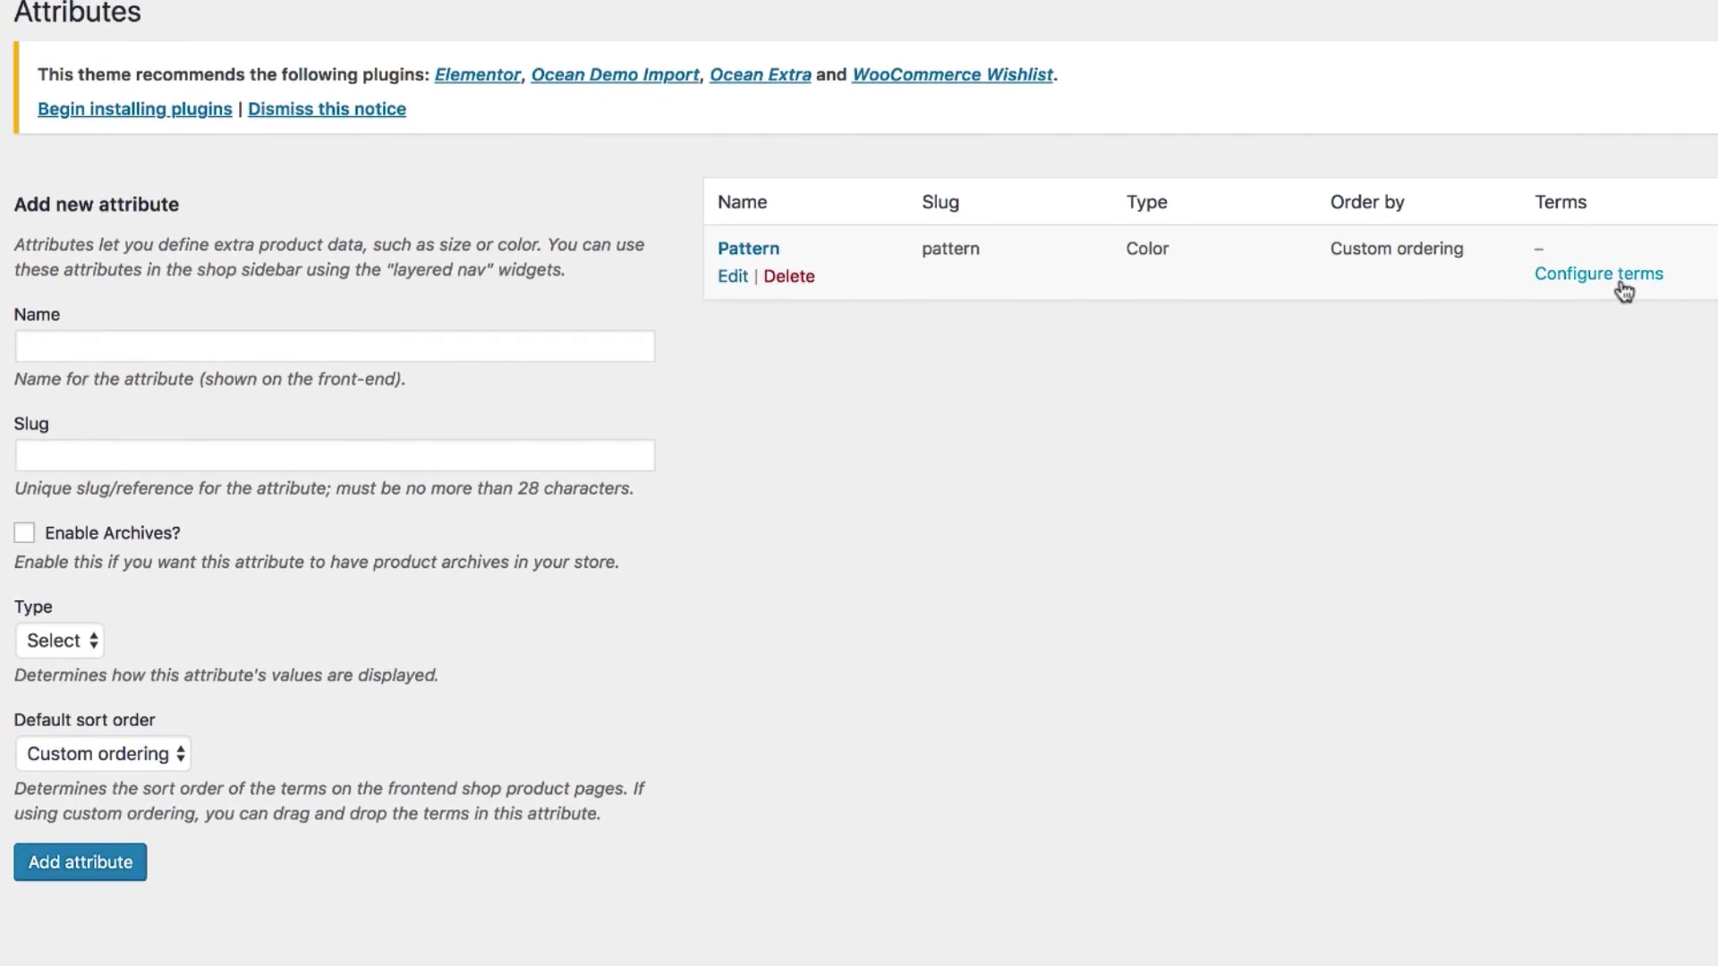
Add a Red term to Pattern with a red colour
click(1624, 291)
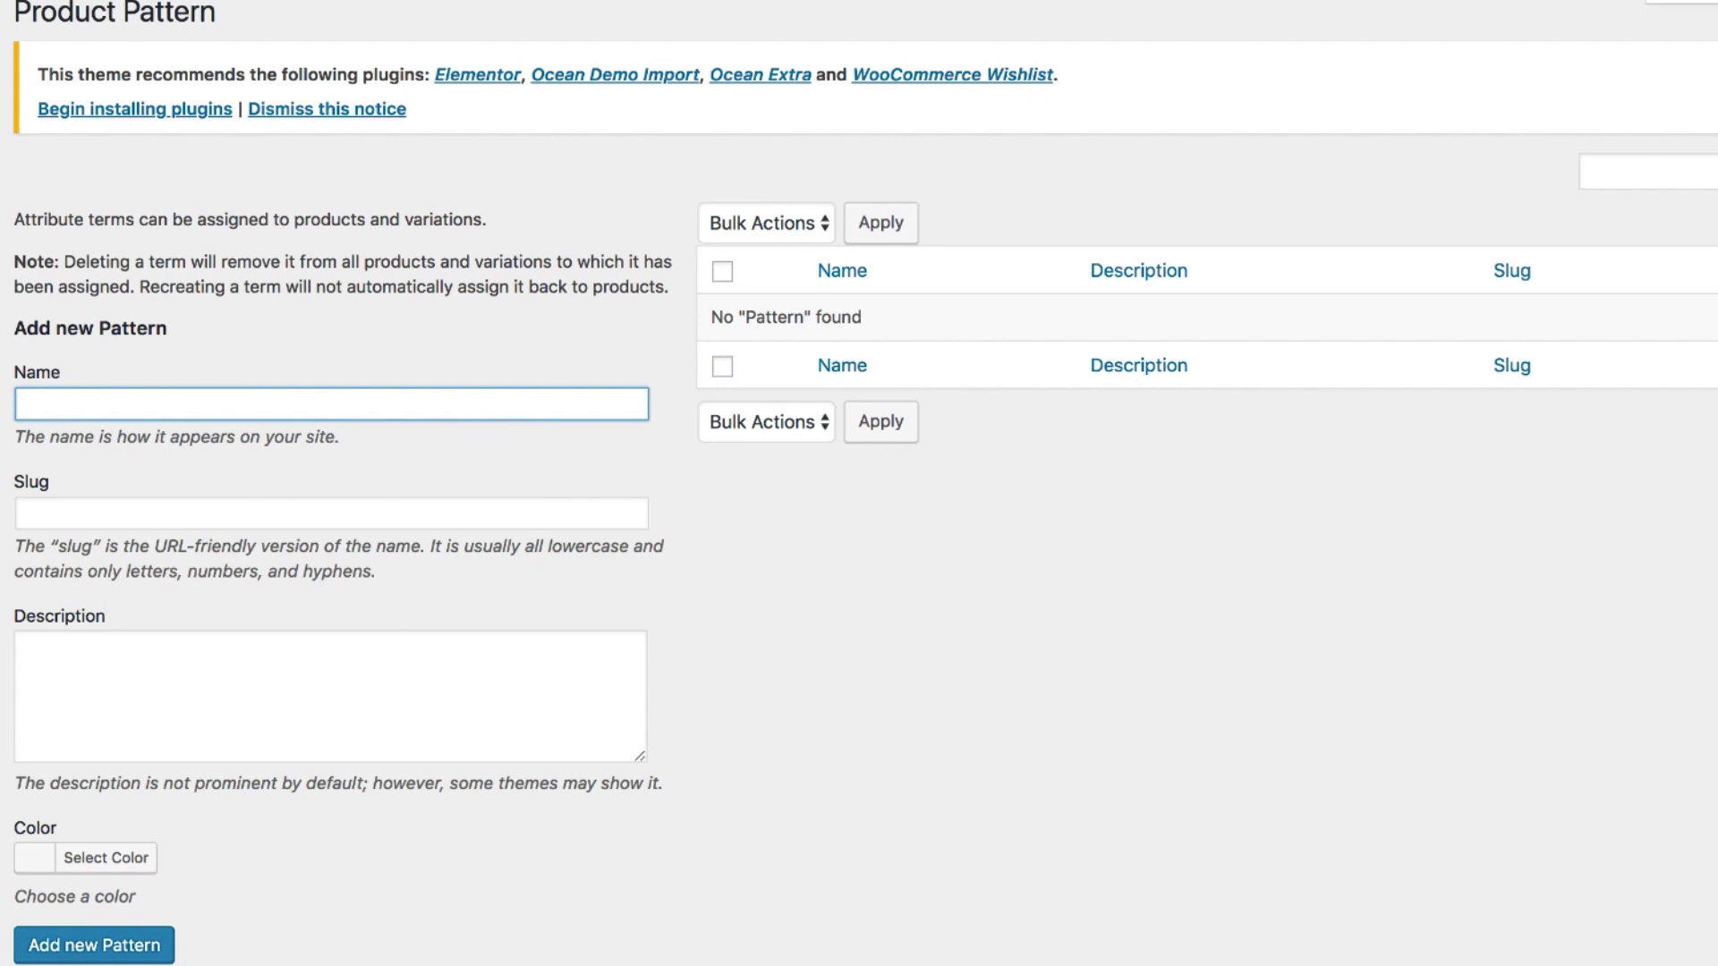
click(327, 108)
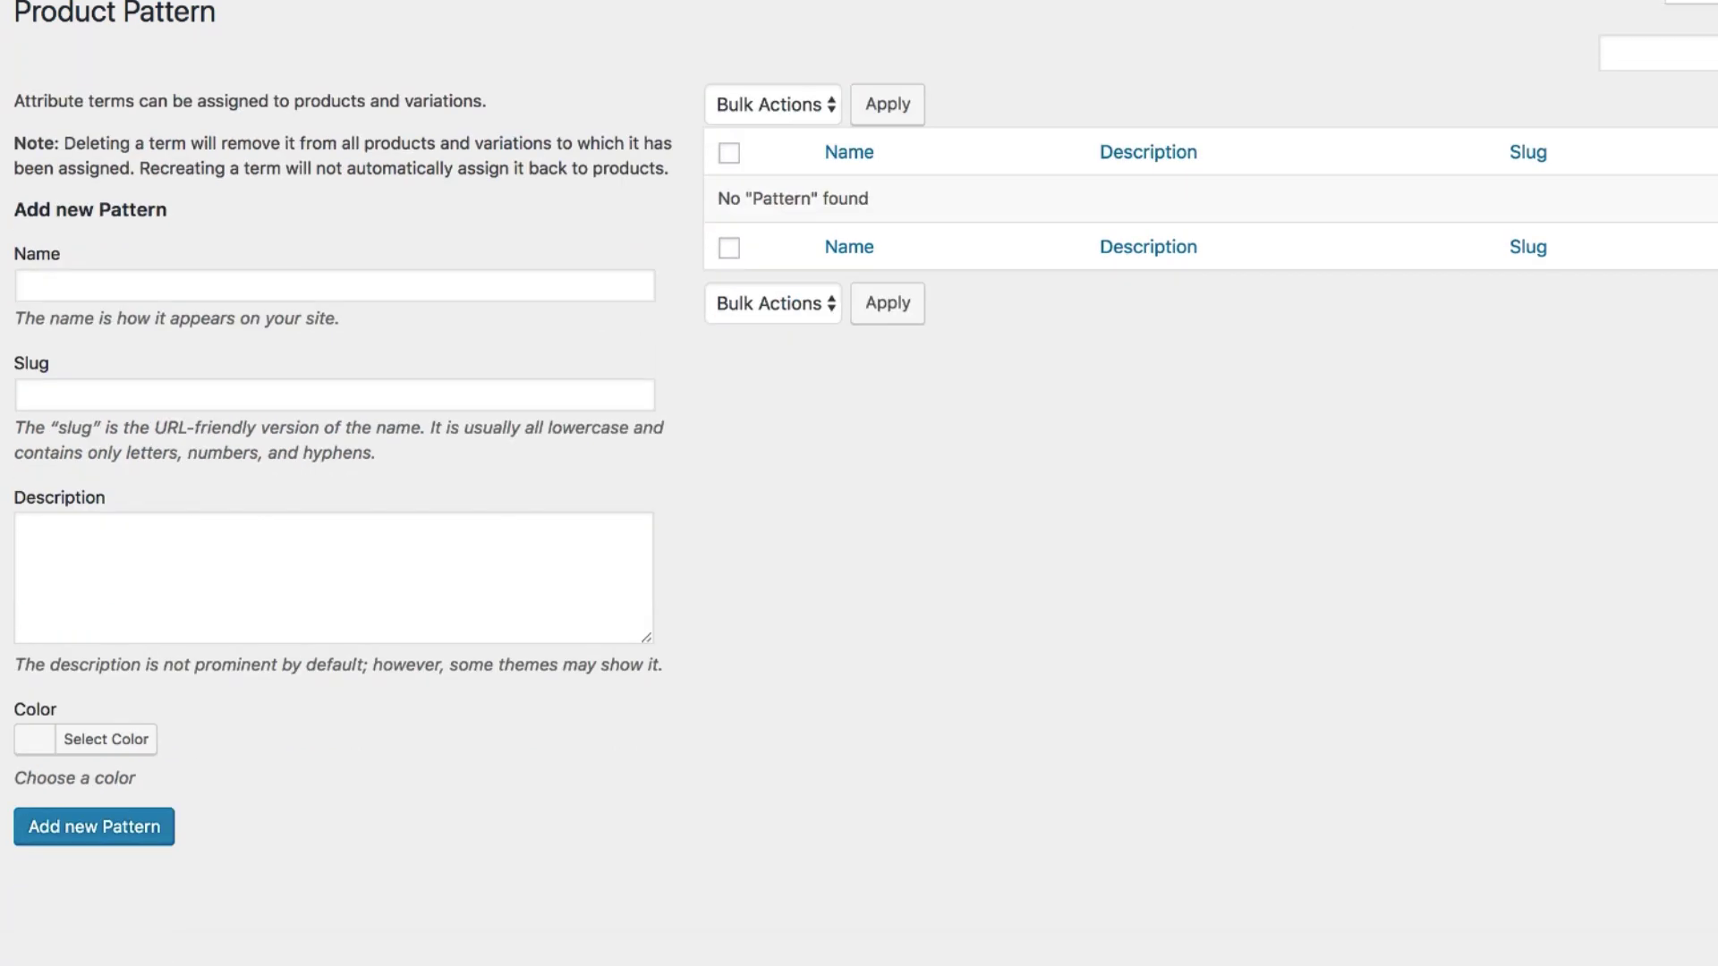
click(597, 282)
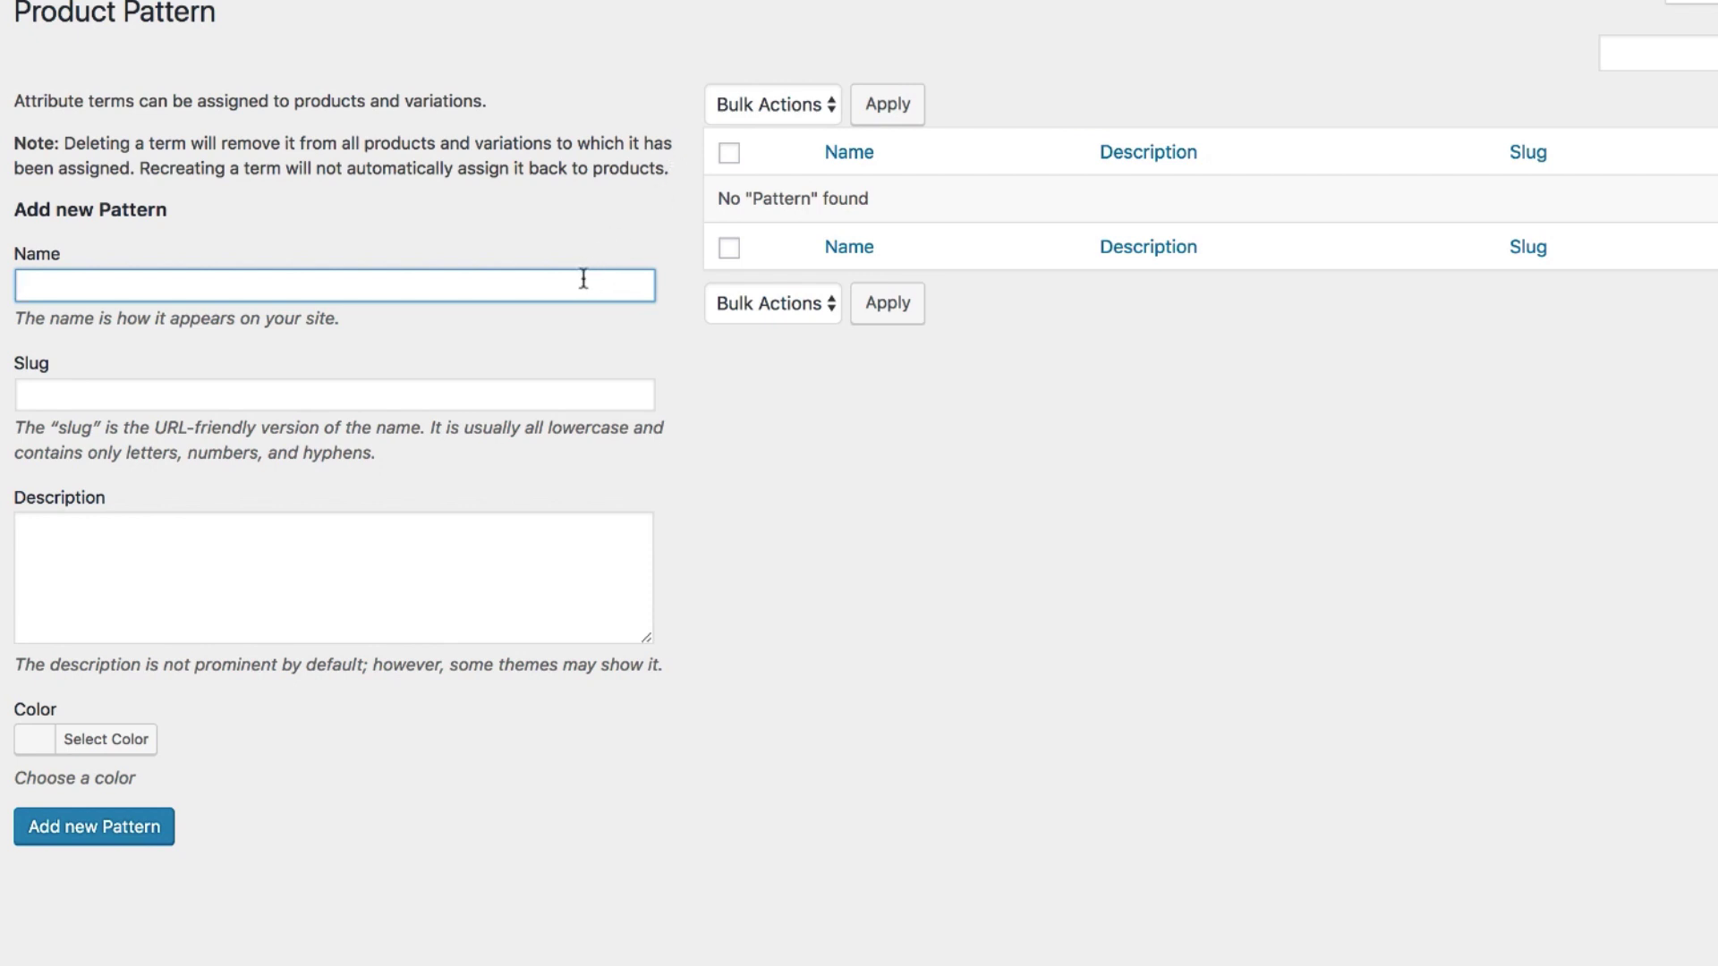
text(Red)
click(40, 742)
scroll(68, 737, down, 1)
scroll(80, 779, down, 3)
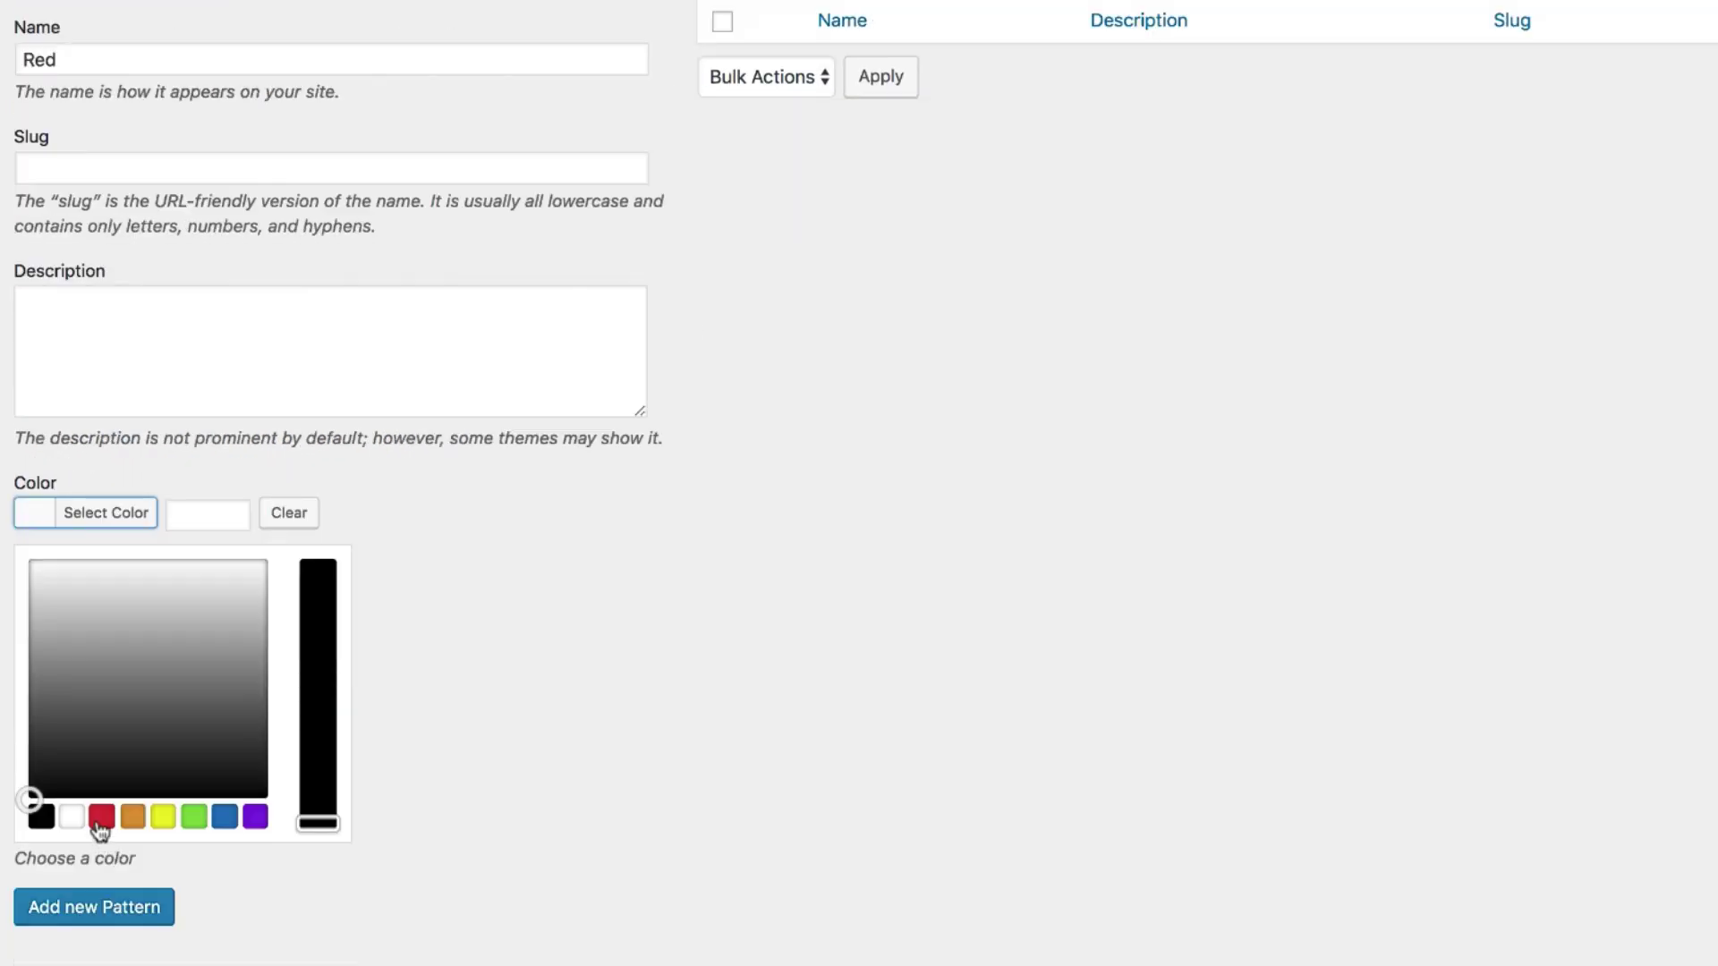
click(101, 816)
click(123, 903)
Add a Green term with a green colour
scroll(358, 644, up, 4)
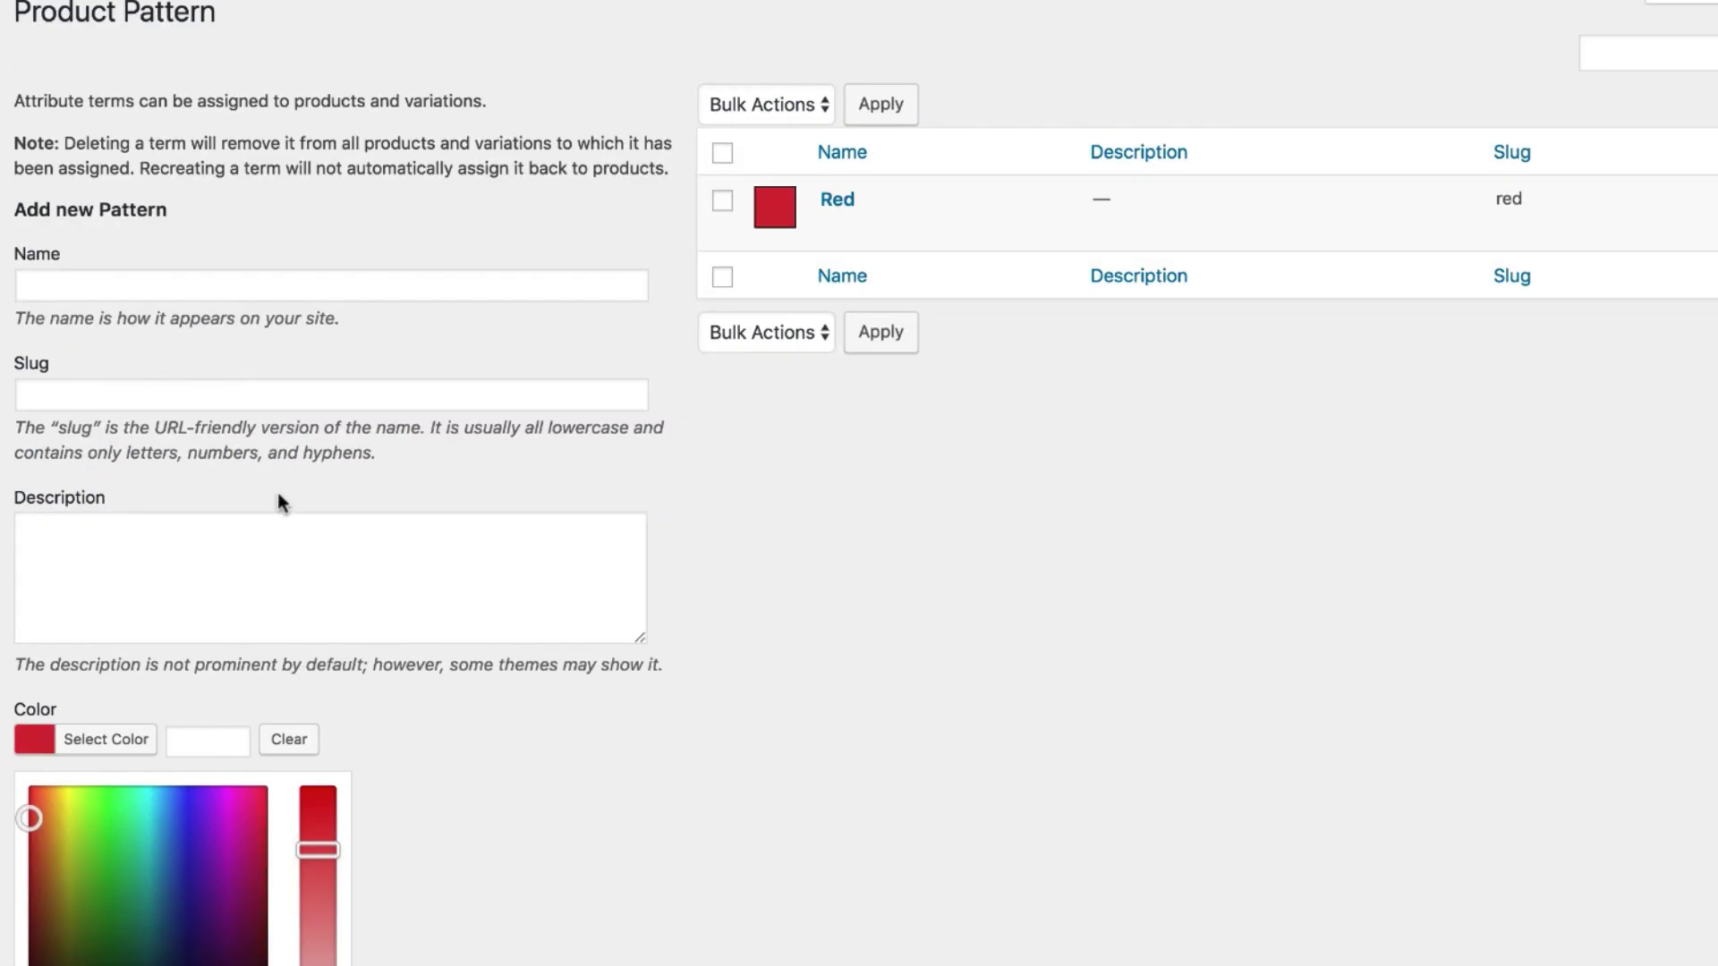
click(190, 286)
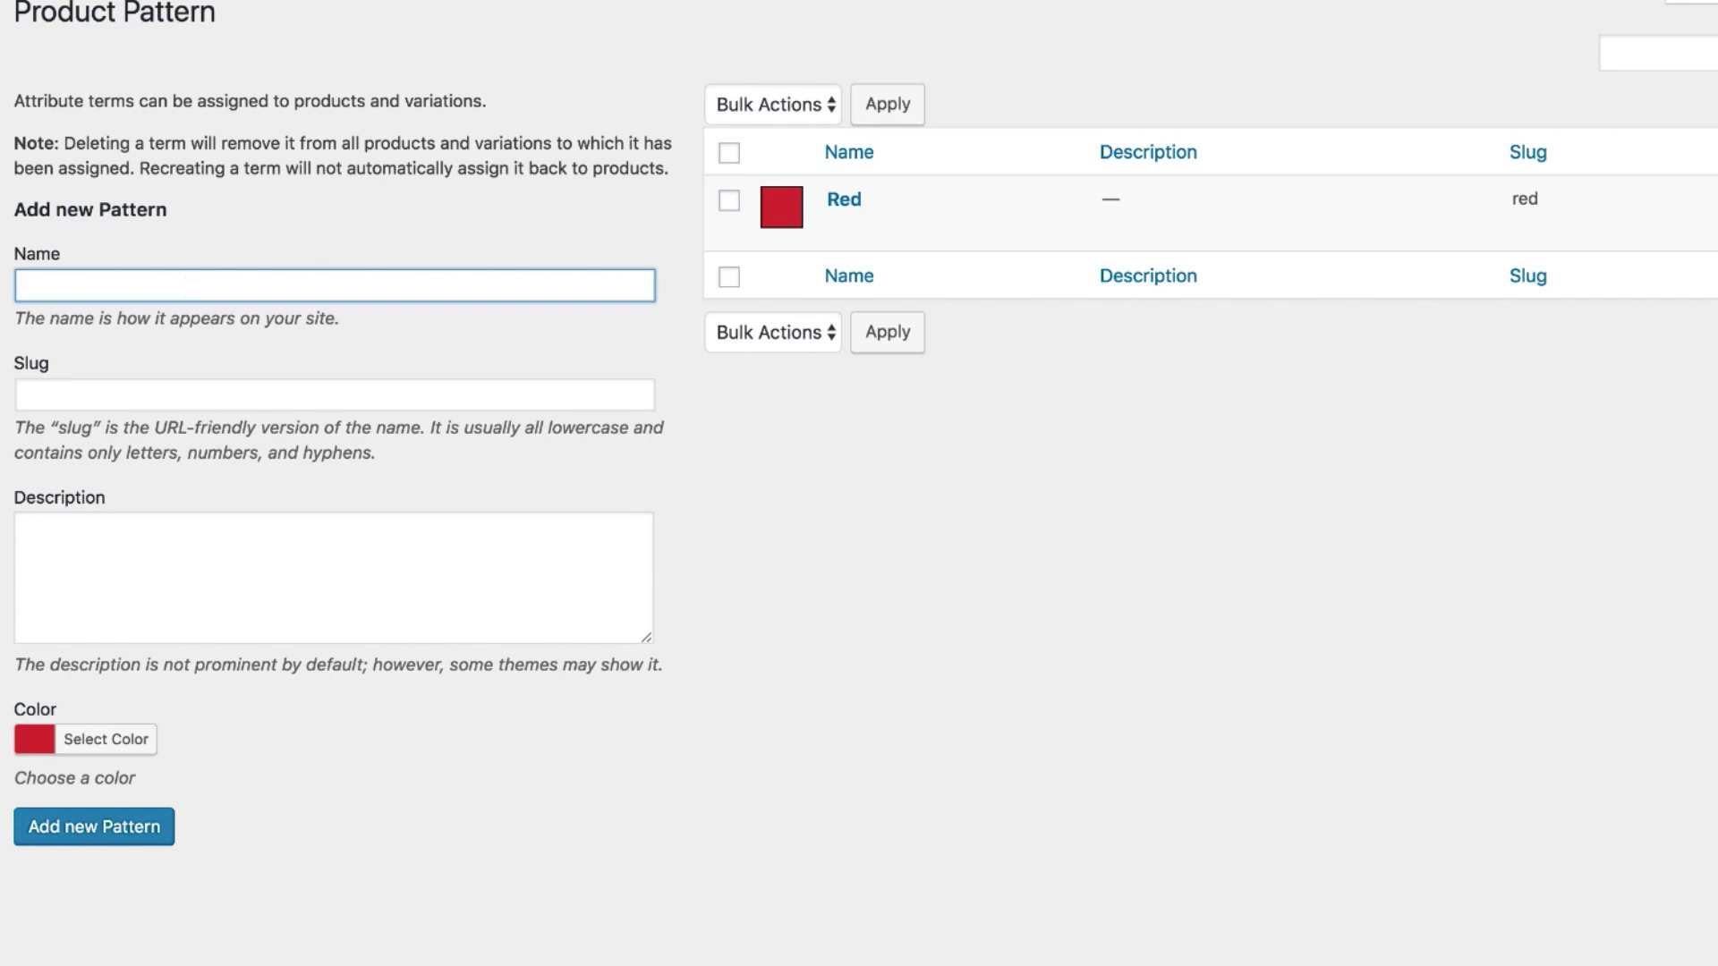
text(Green)
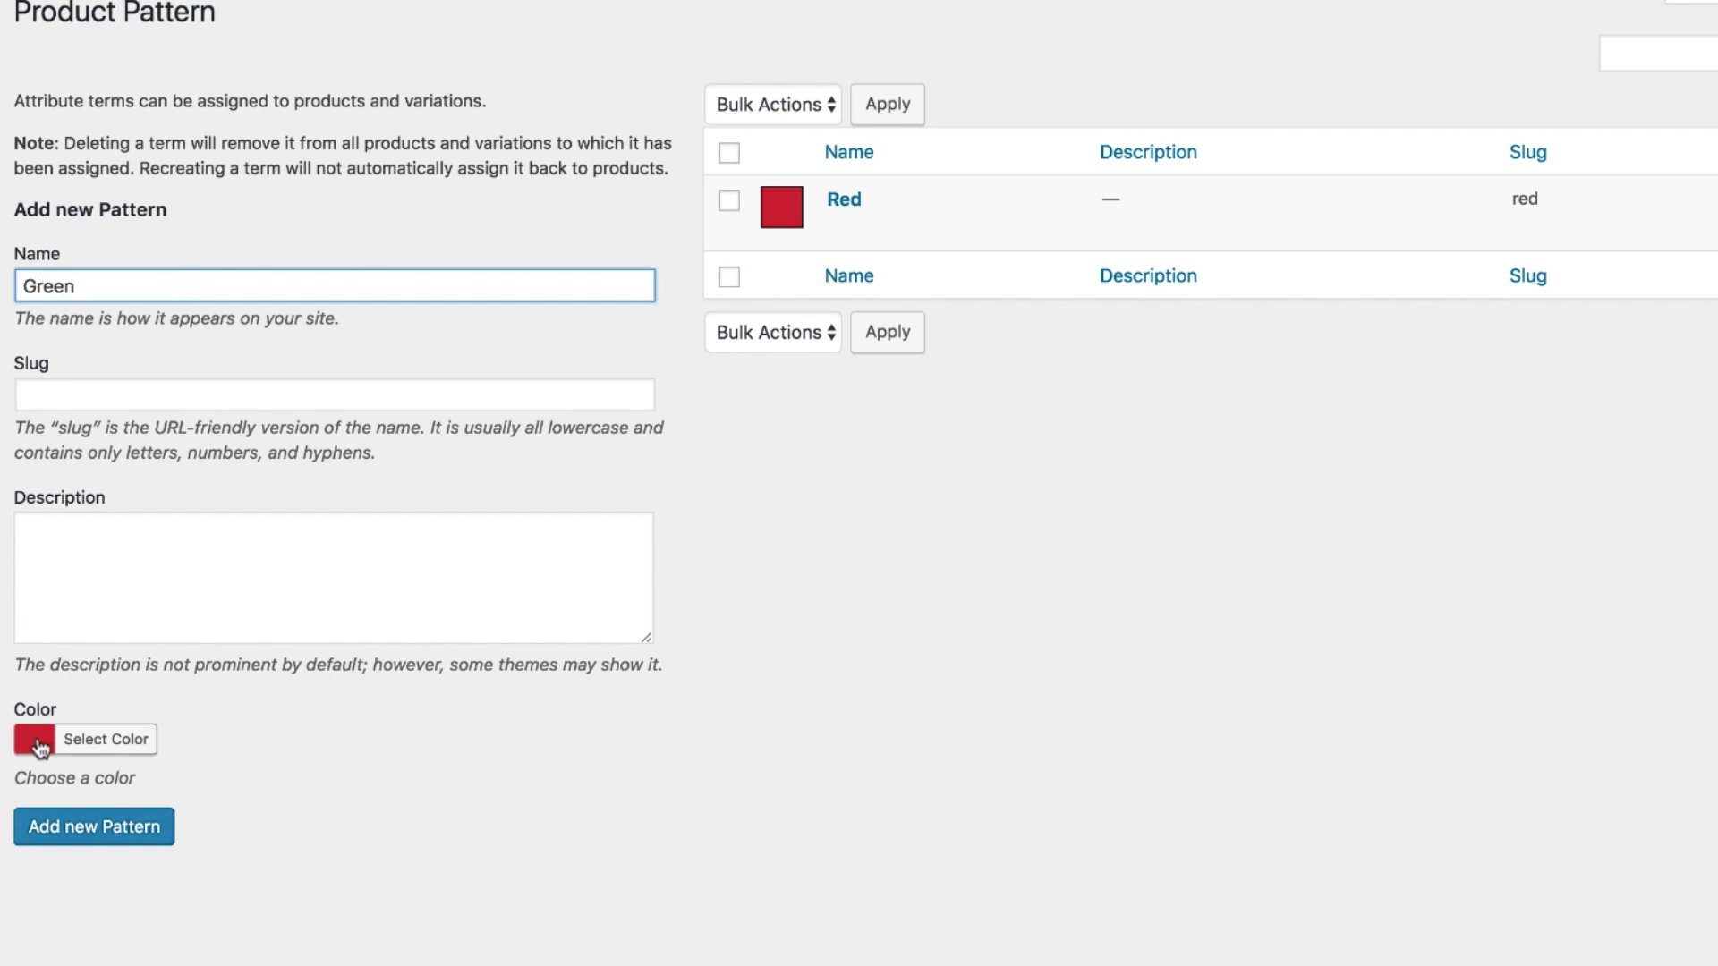
click(90, 741)
scroll(219, 855, down, 3)
click(194, 831)
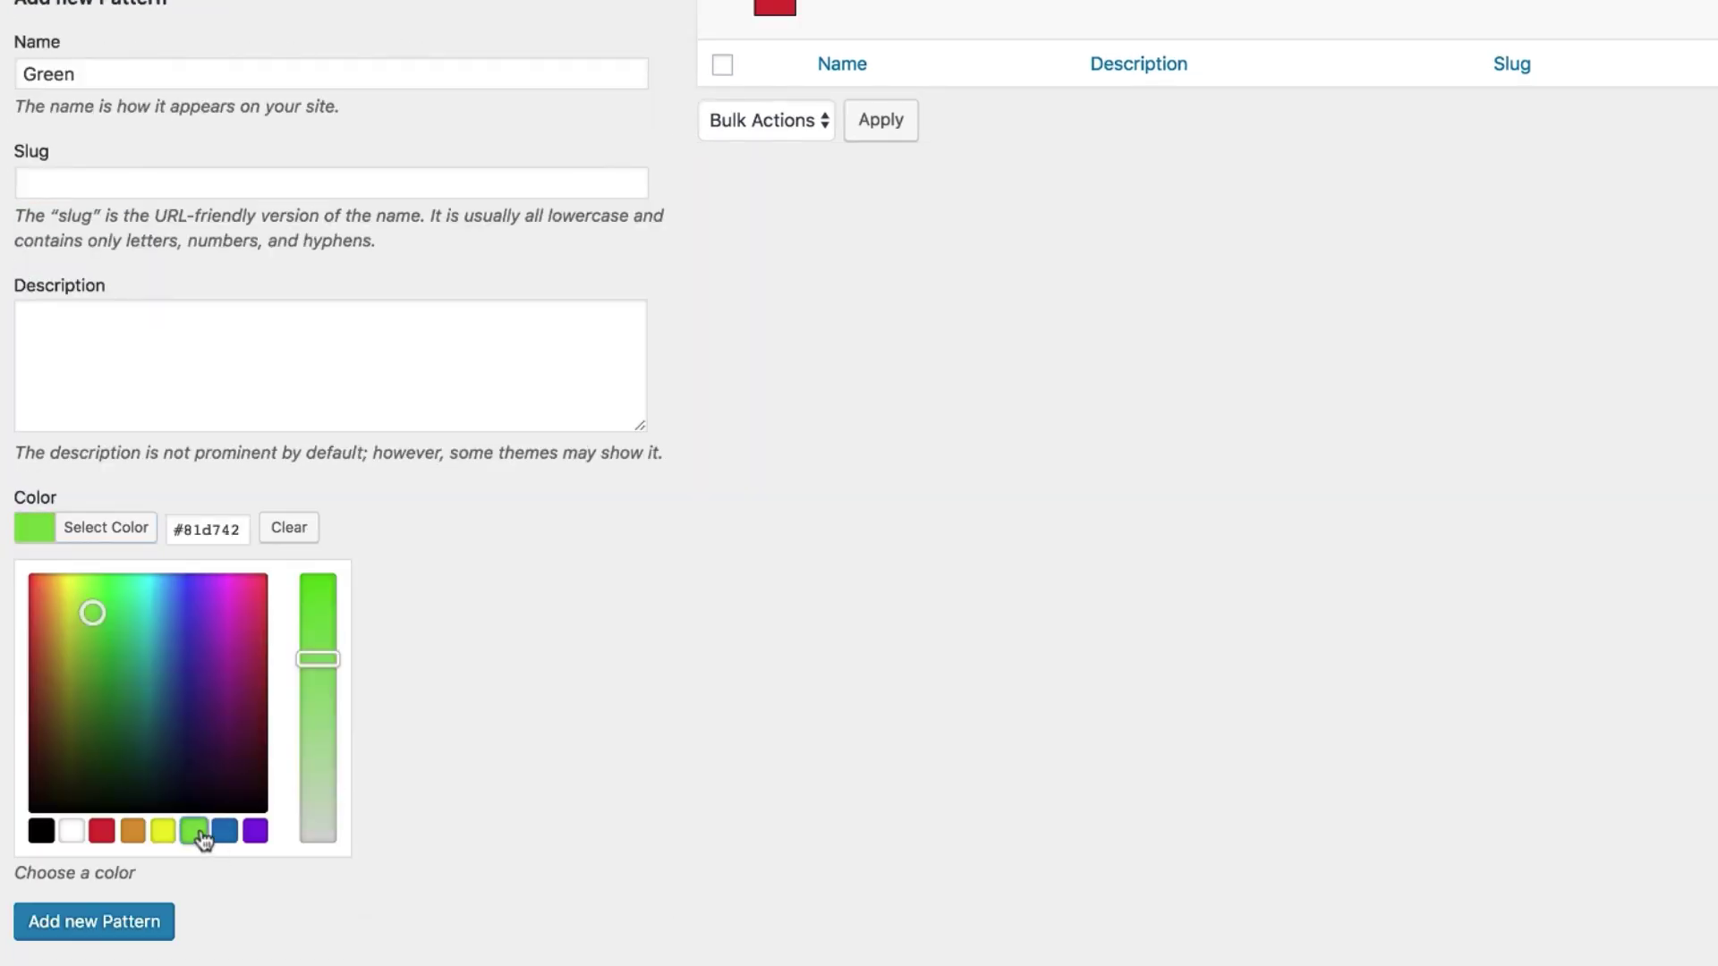
click(115, 926)
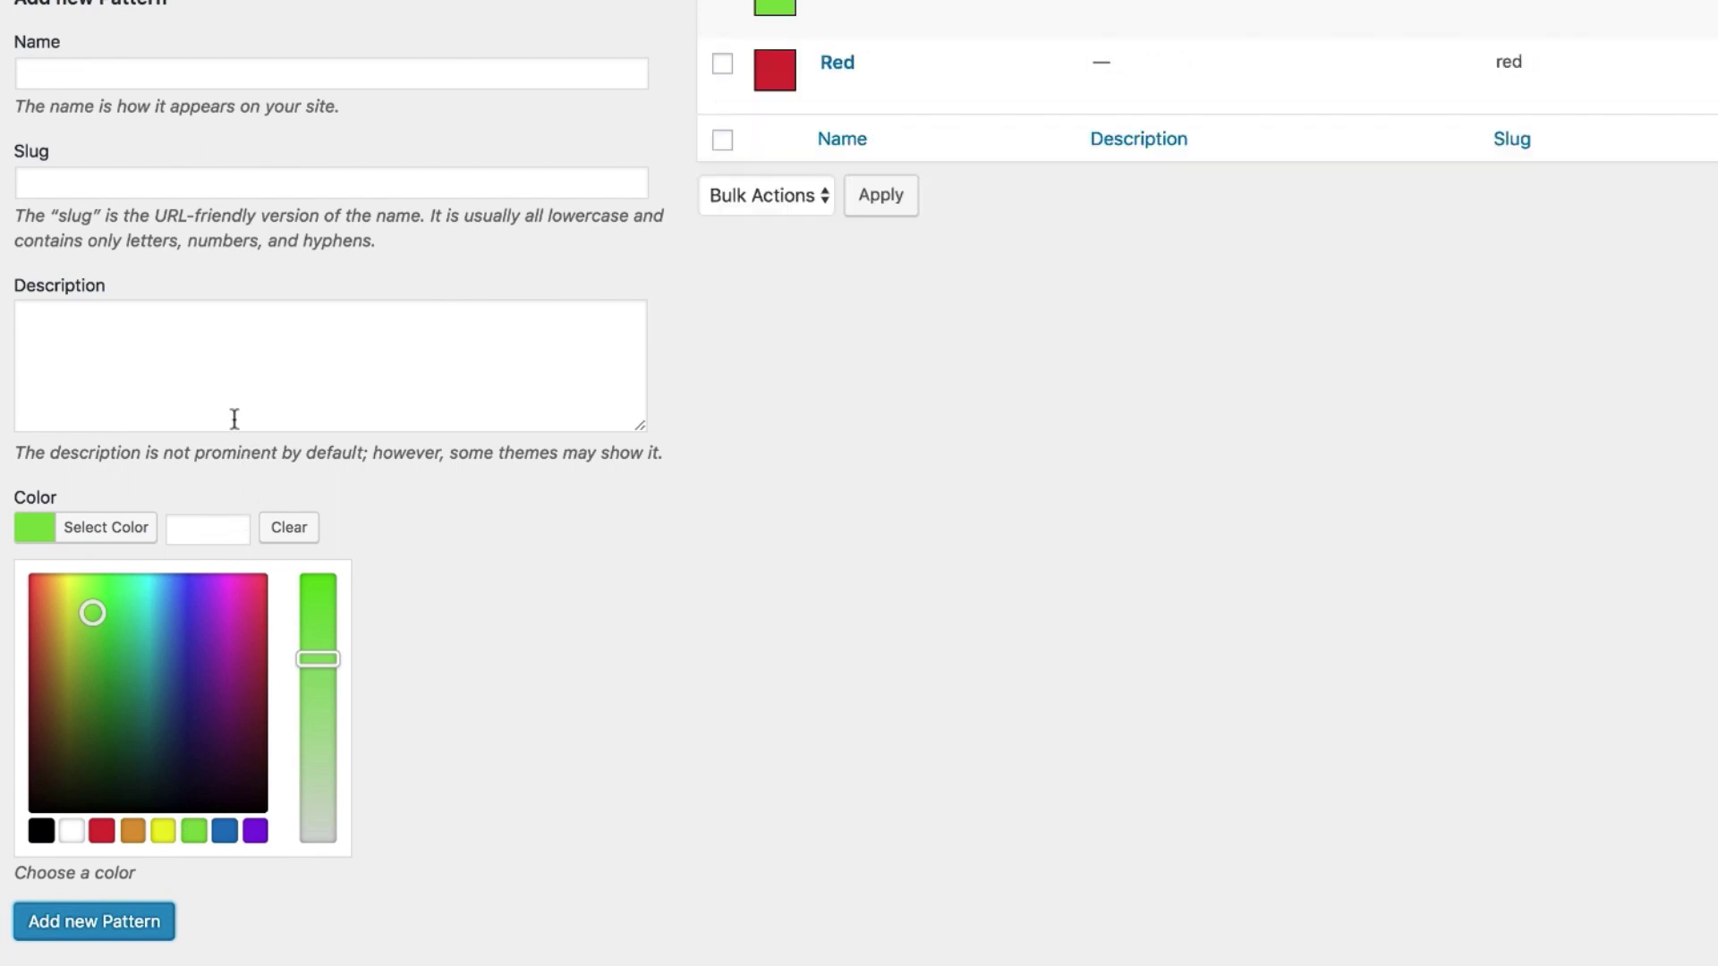
Add a Blue term with a blue colour
click(199, 77)
text(B)
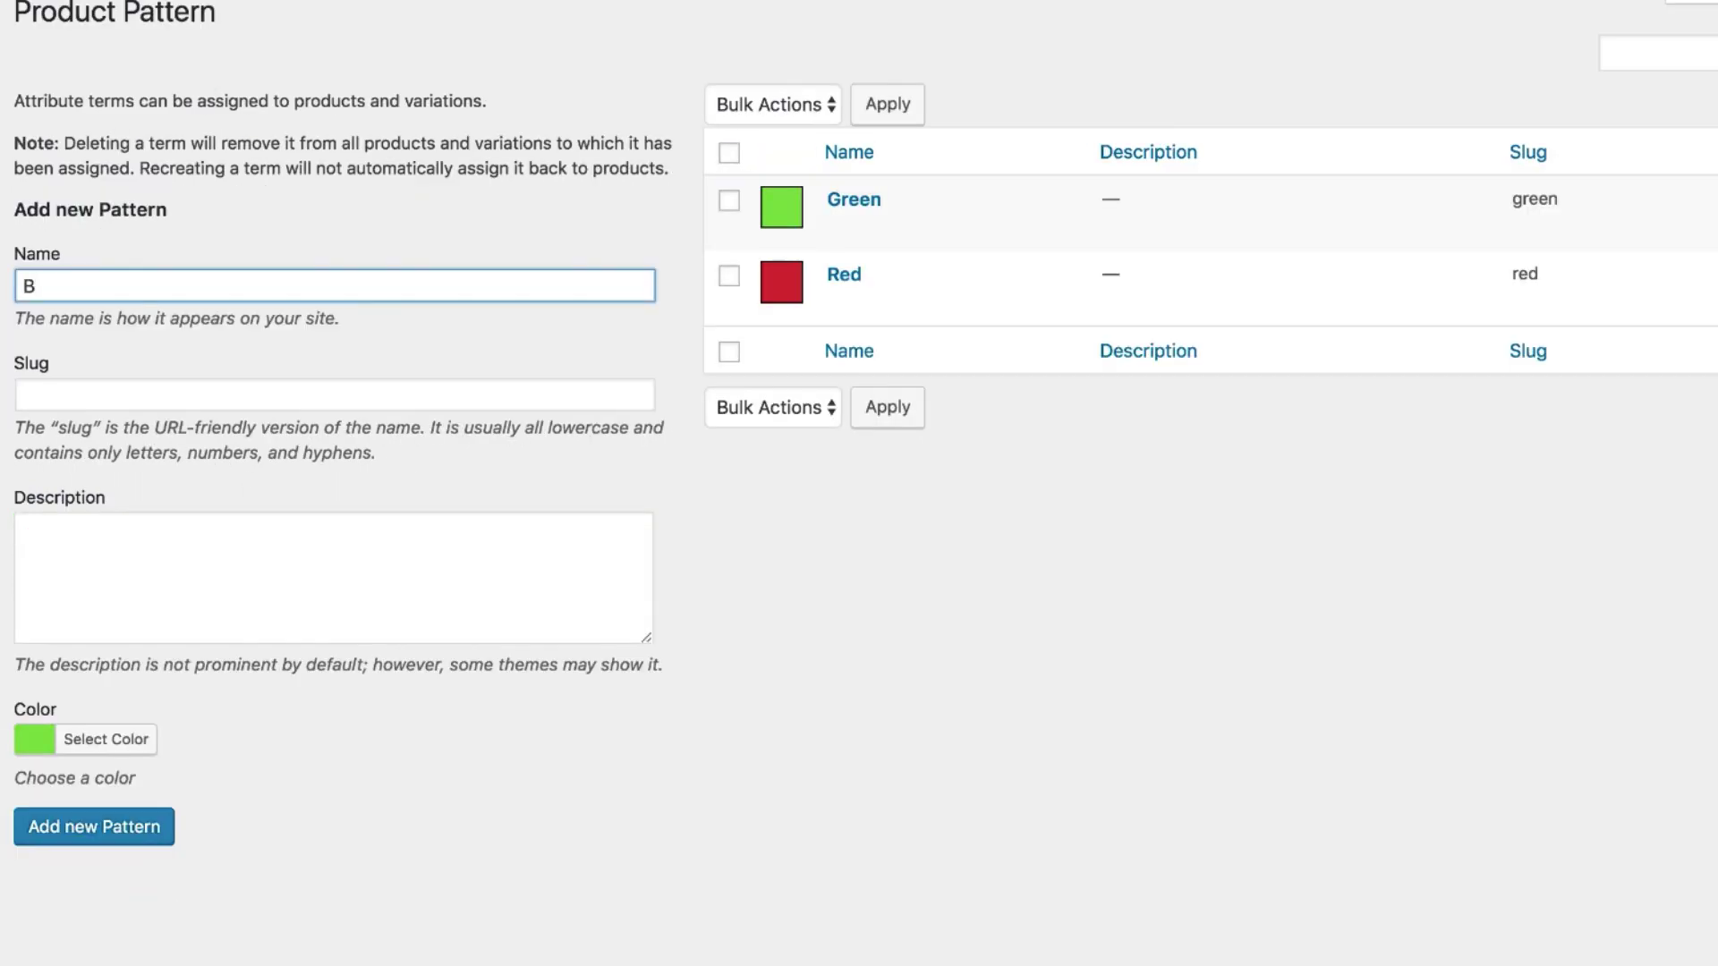
text(lue)
click(54, 739)
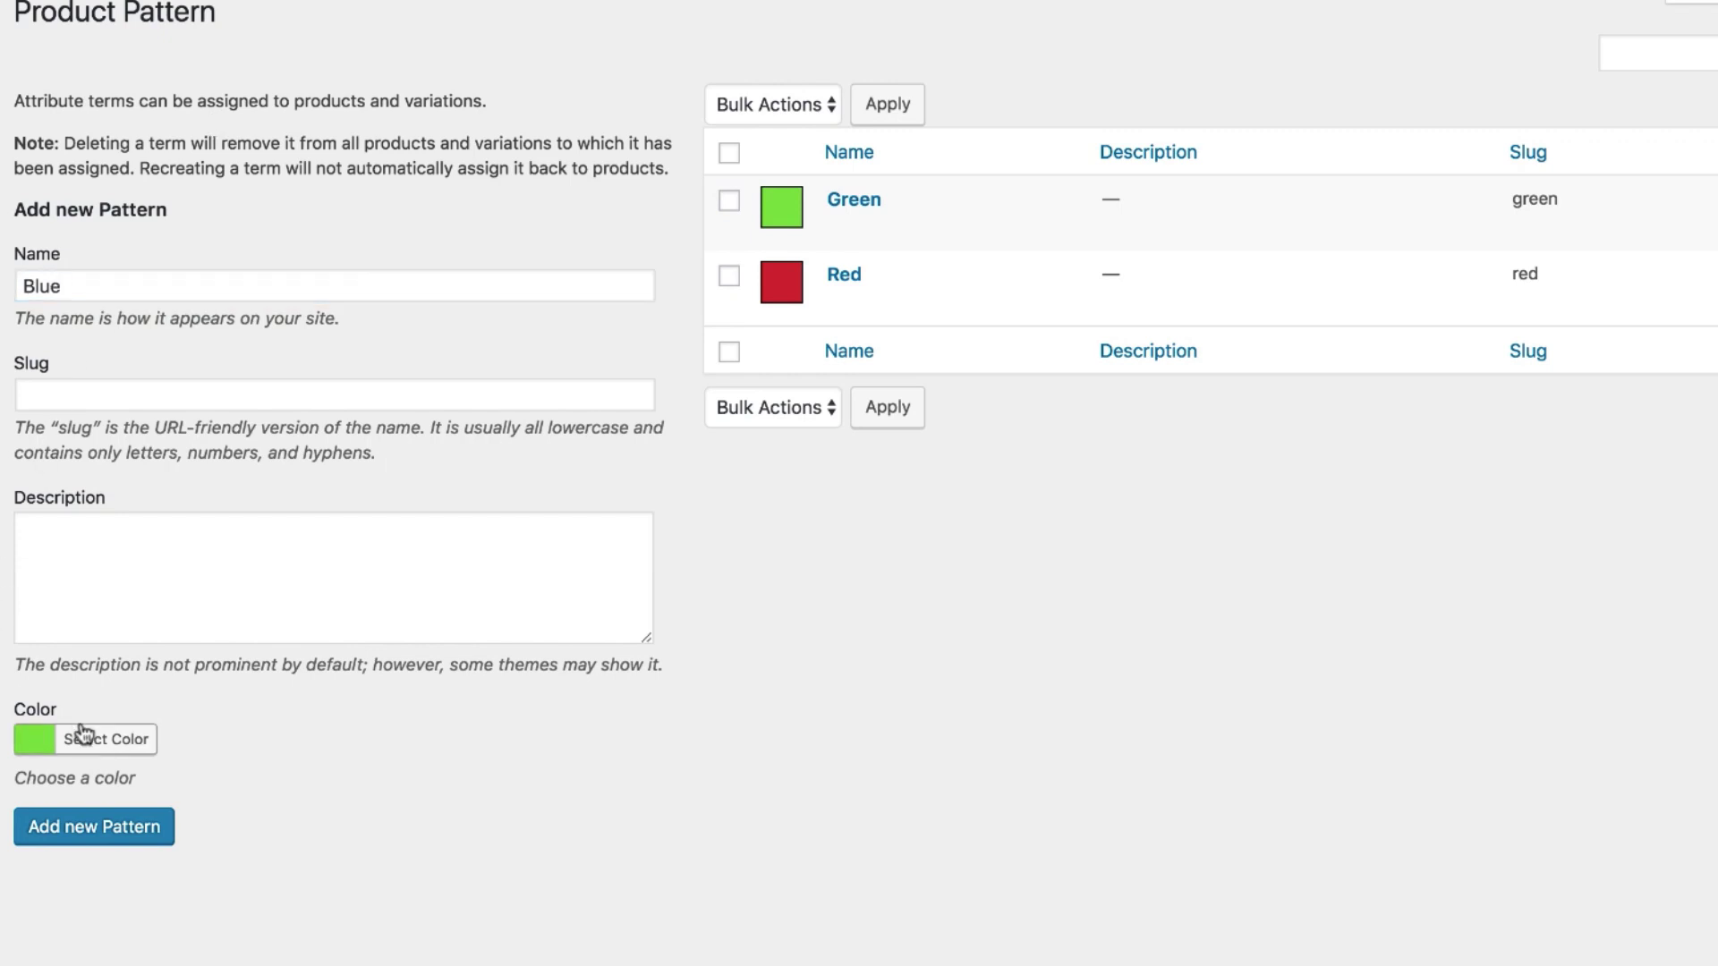
scroll(56, 734, down, 3)
click(225, 816)
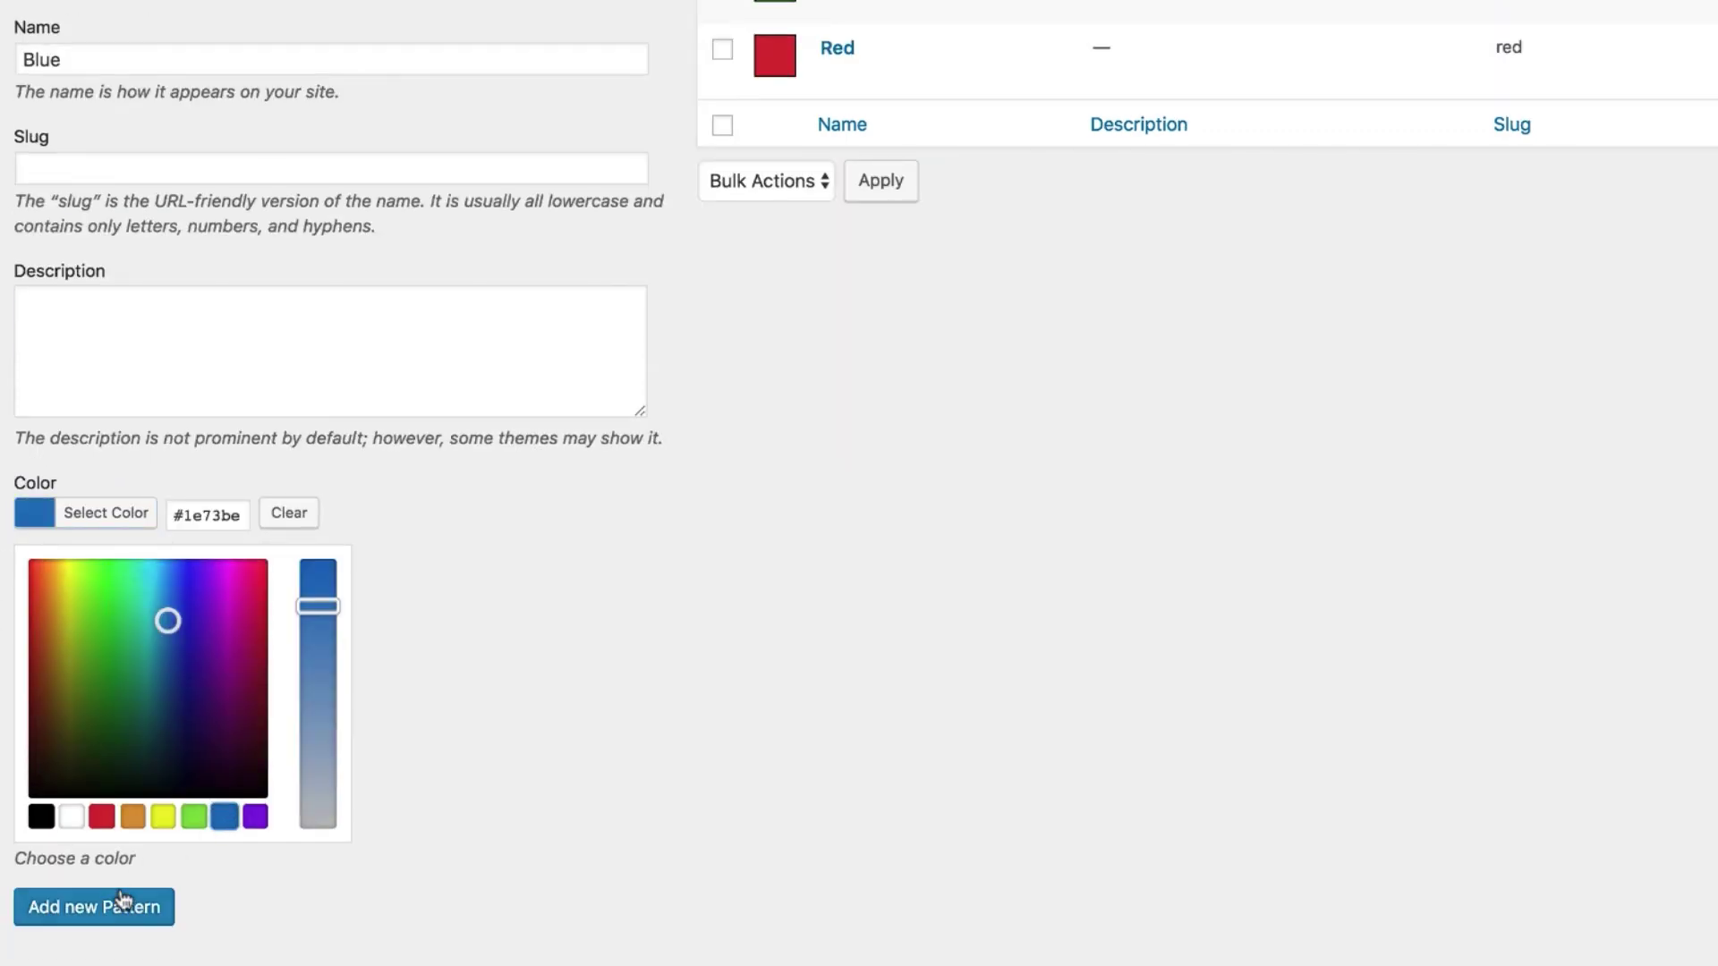
click(125, 907)
scroll(483, 767, up, 3)
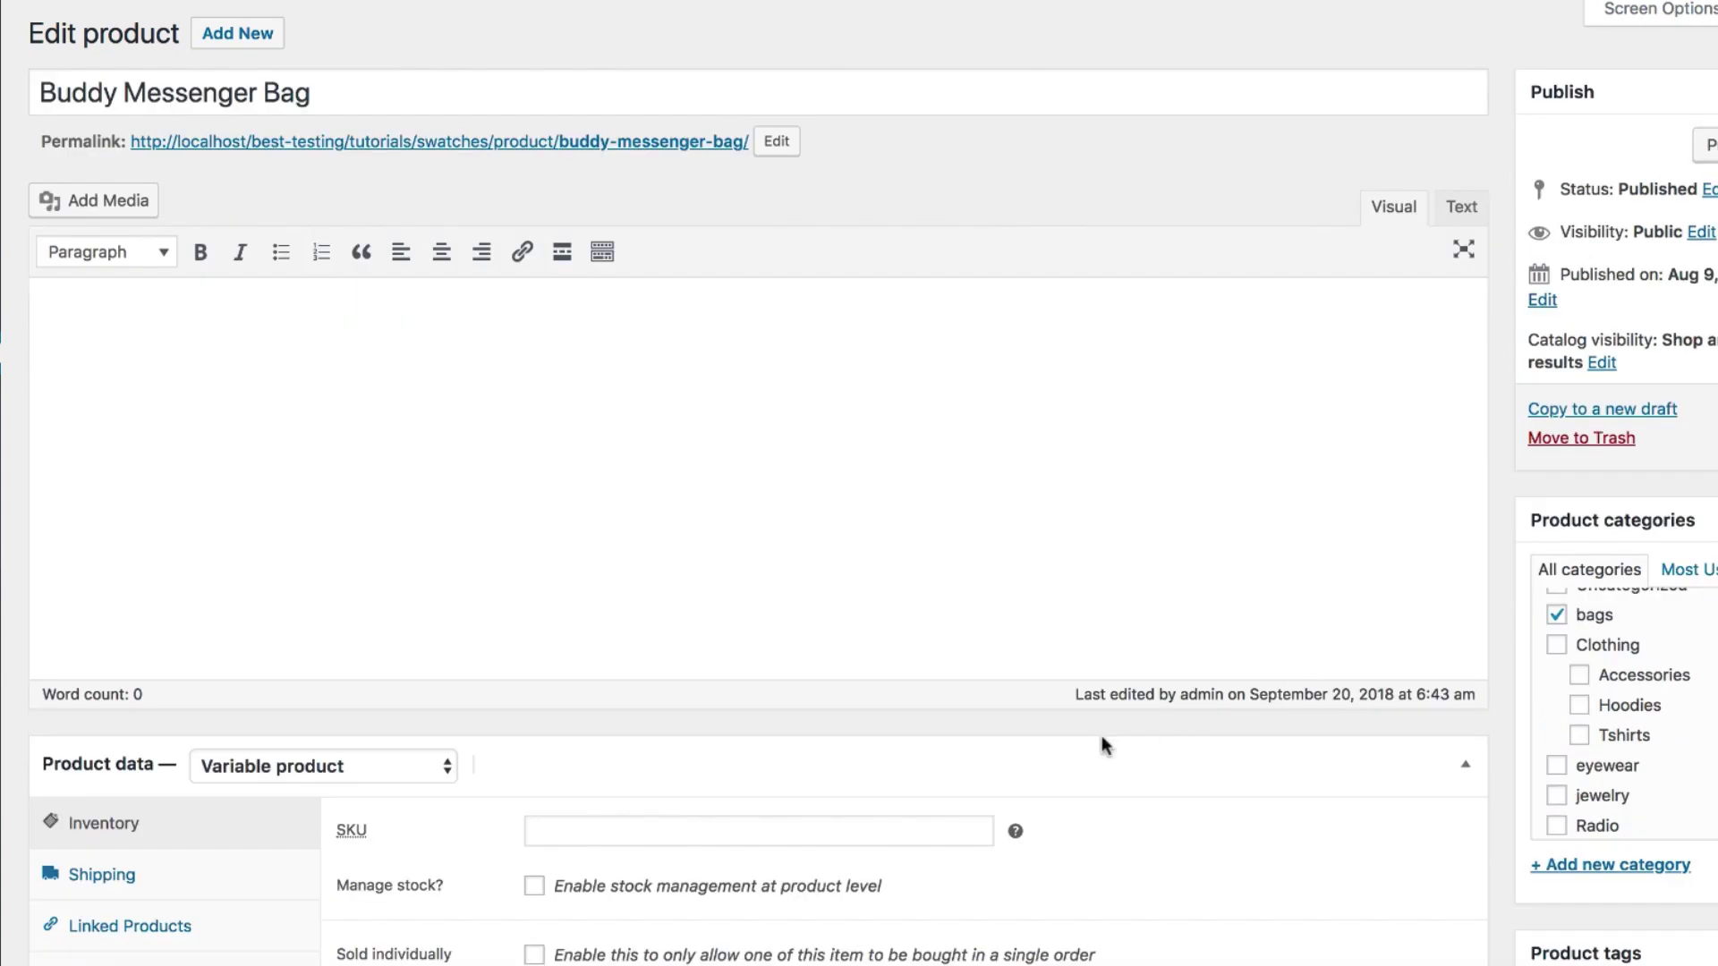
Keep the Buddy Messenger Bag's Product data type as Variable product
scroll(512, 746, down, 4)
click(395, 421)
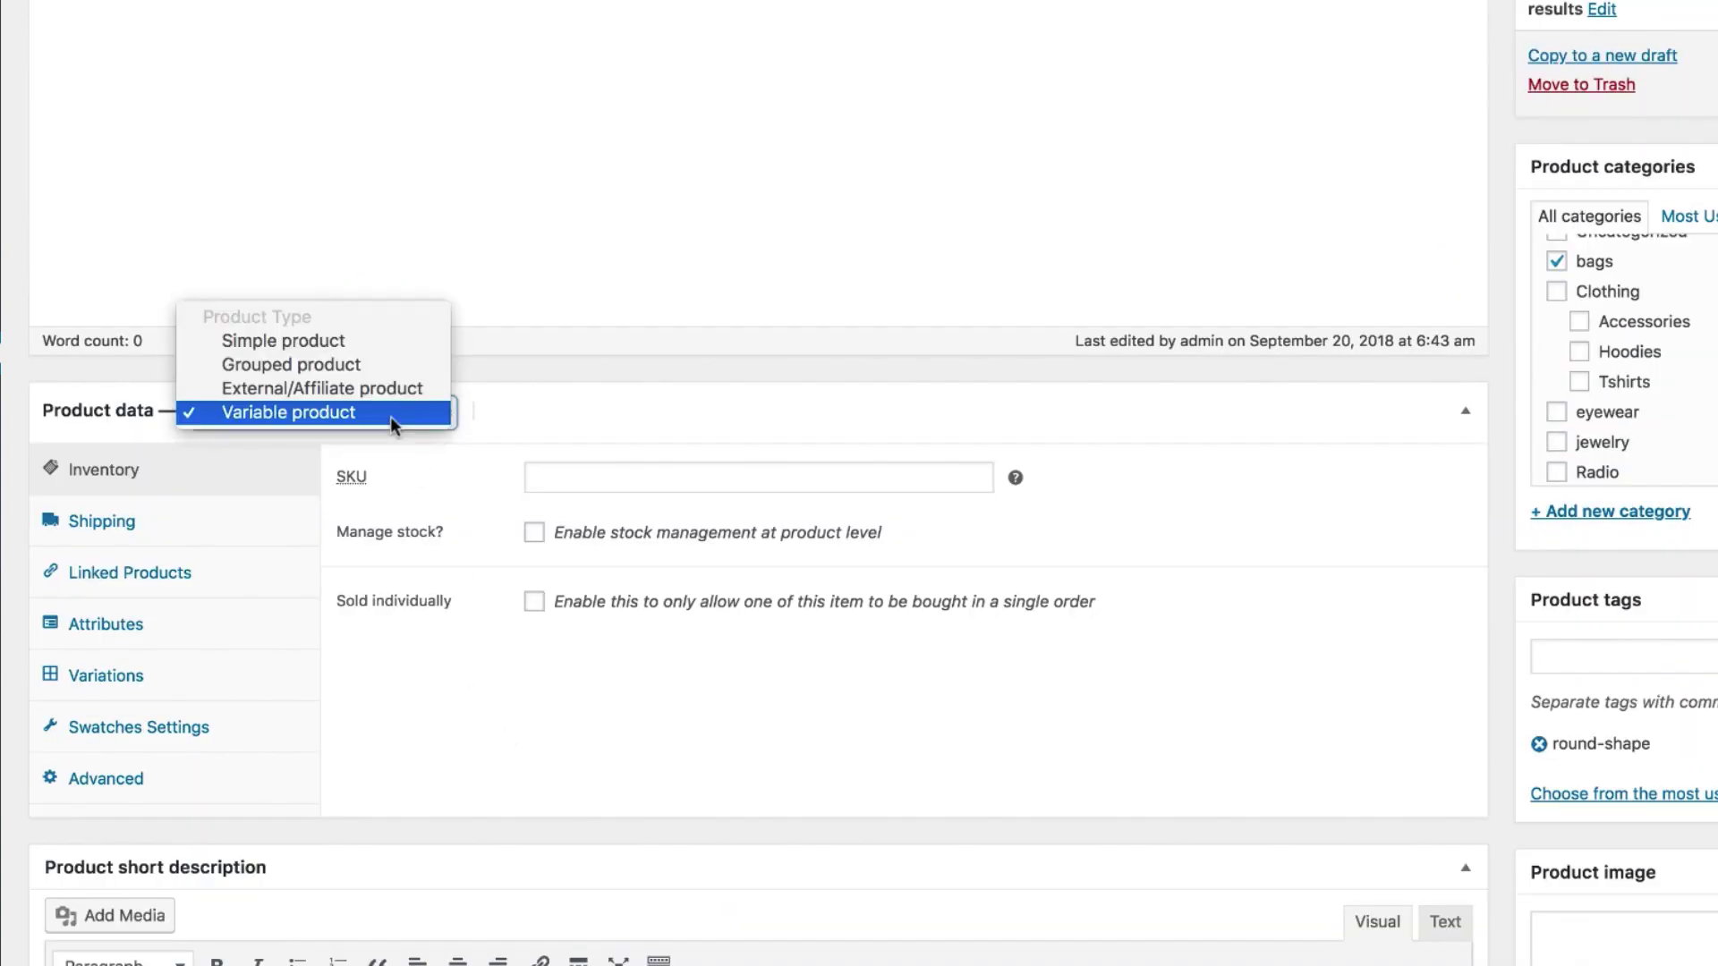
click(541, 425)
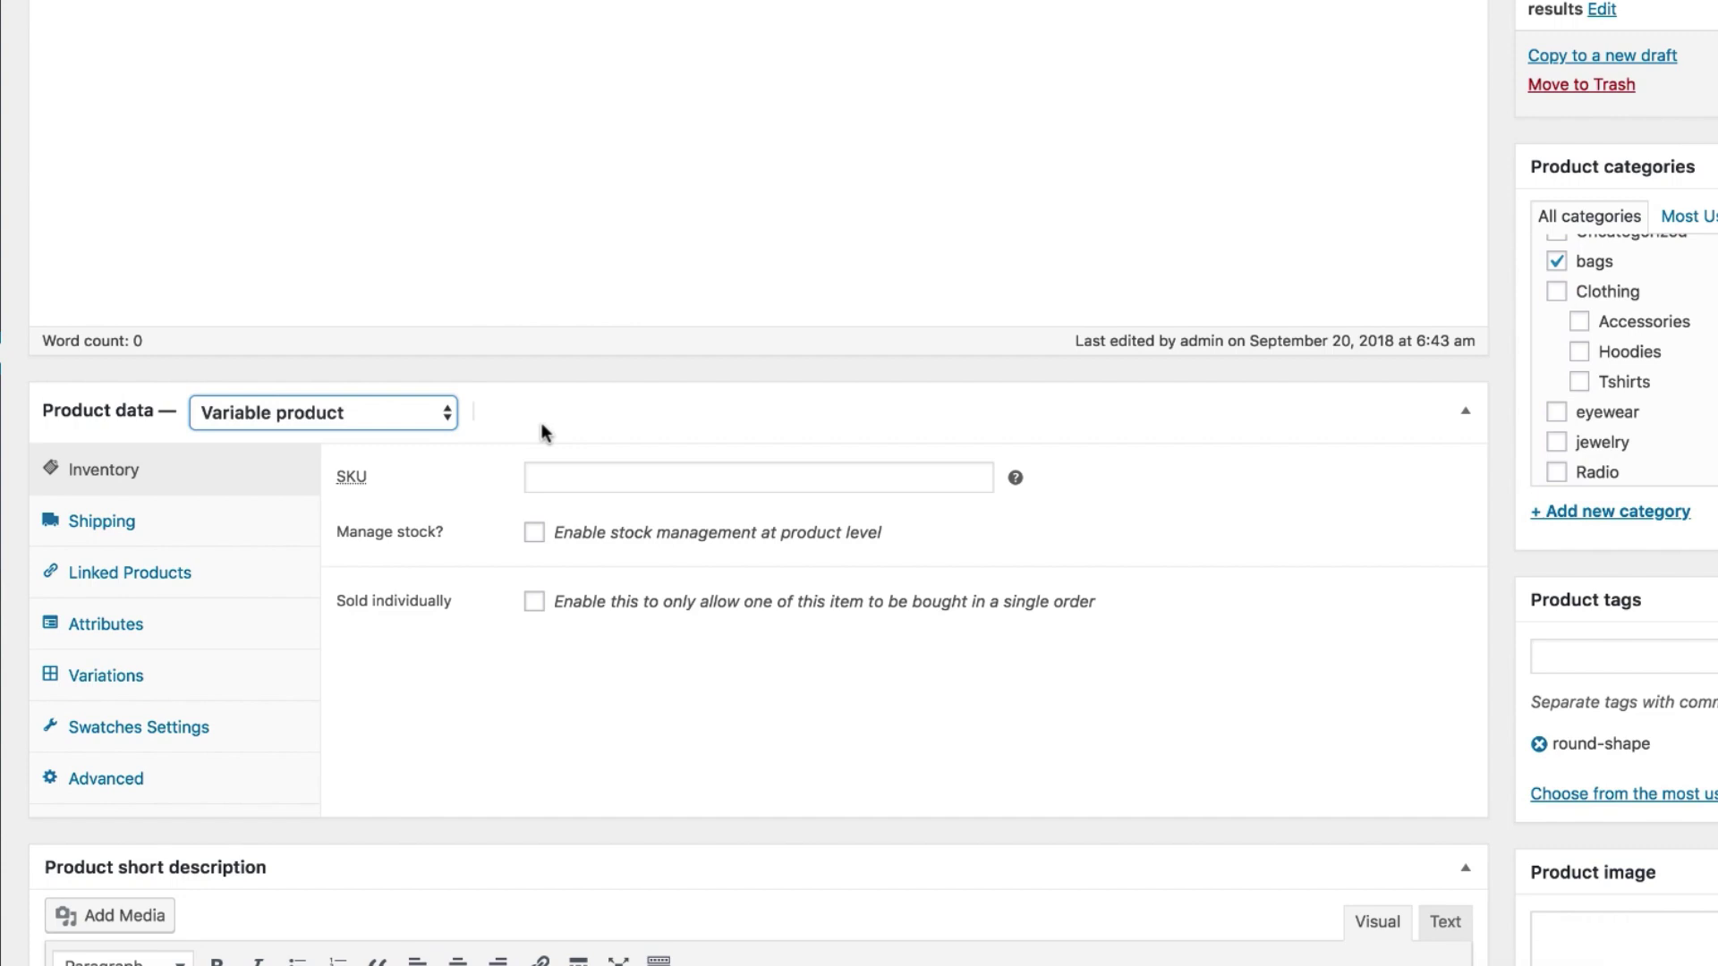
Add Pattern with all values Blue, Green and Red, used for variations, and save attributes
click(198, 635)
click(534, 475)
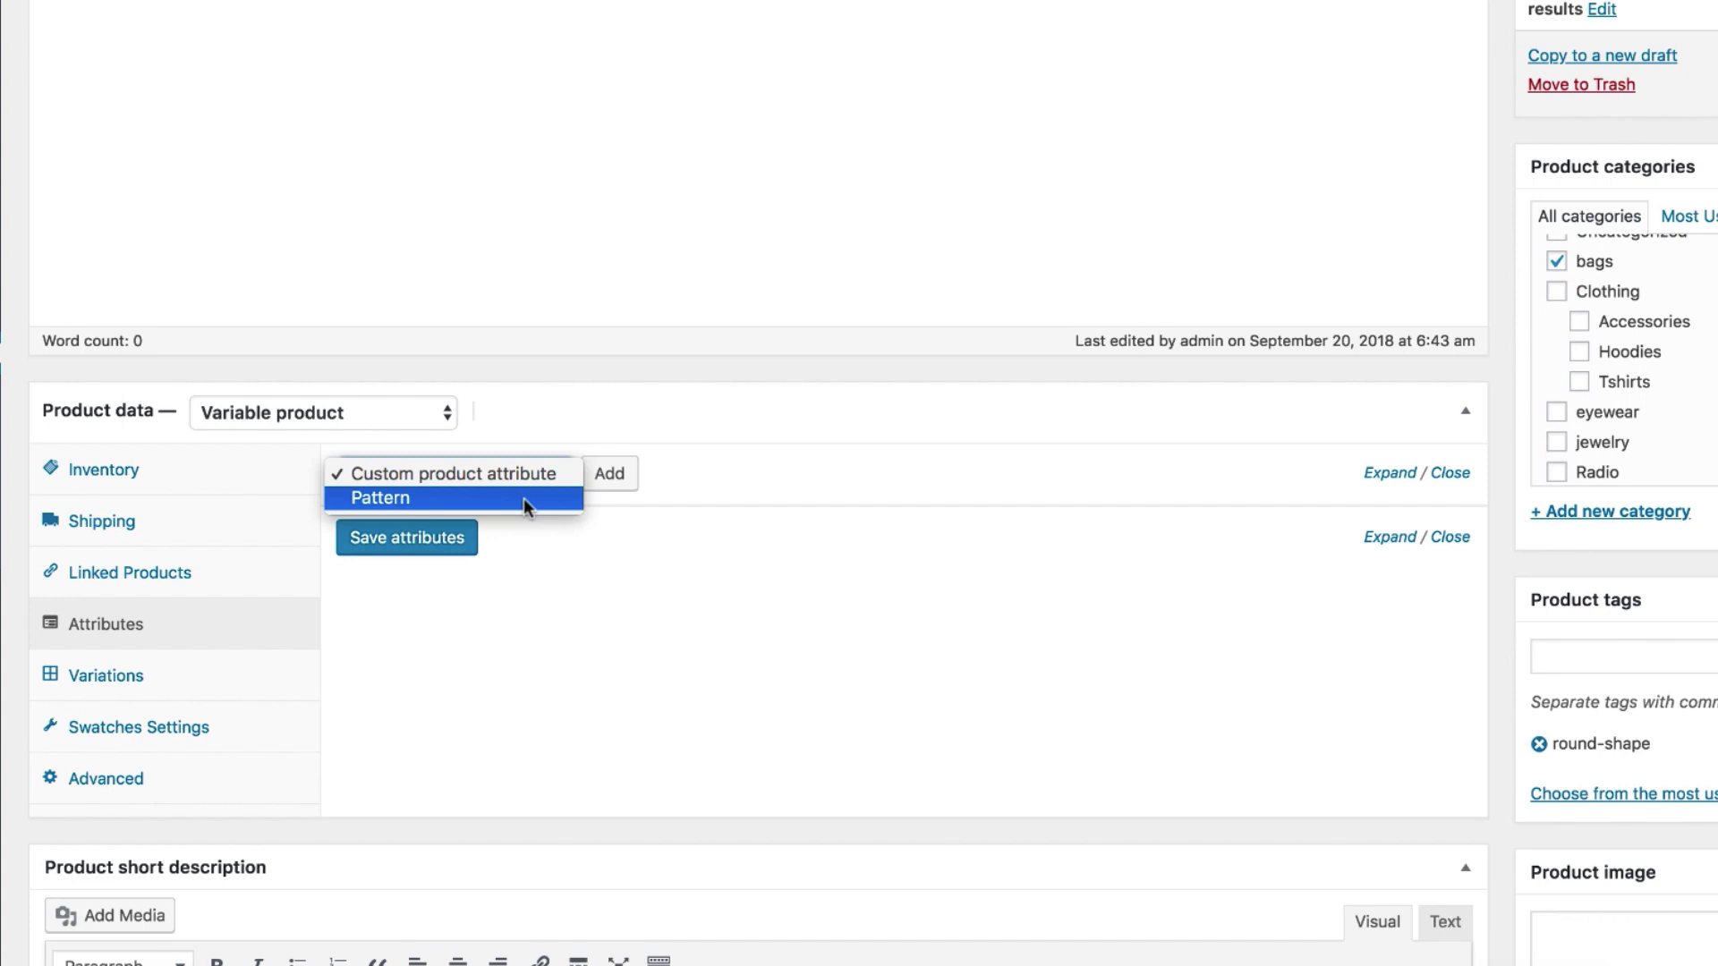
click(523, 497)
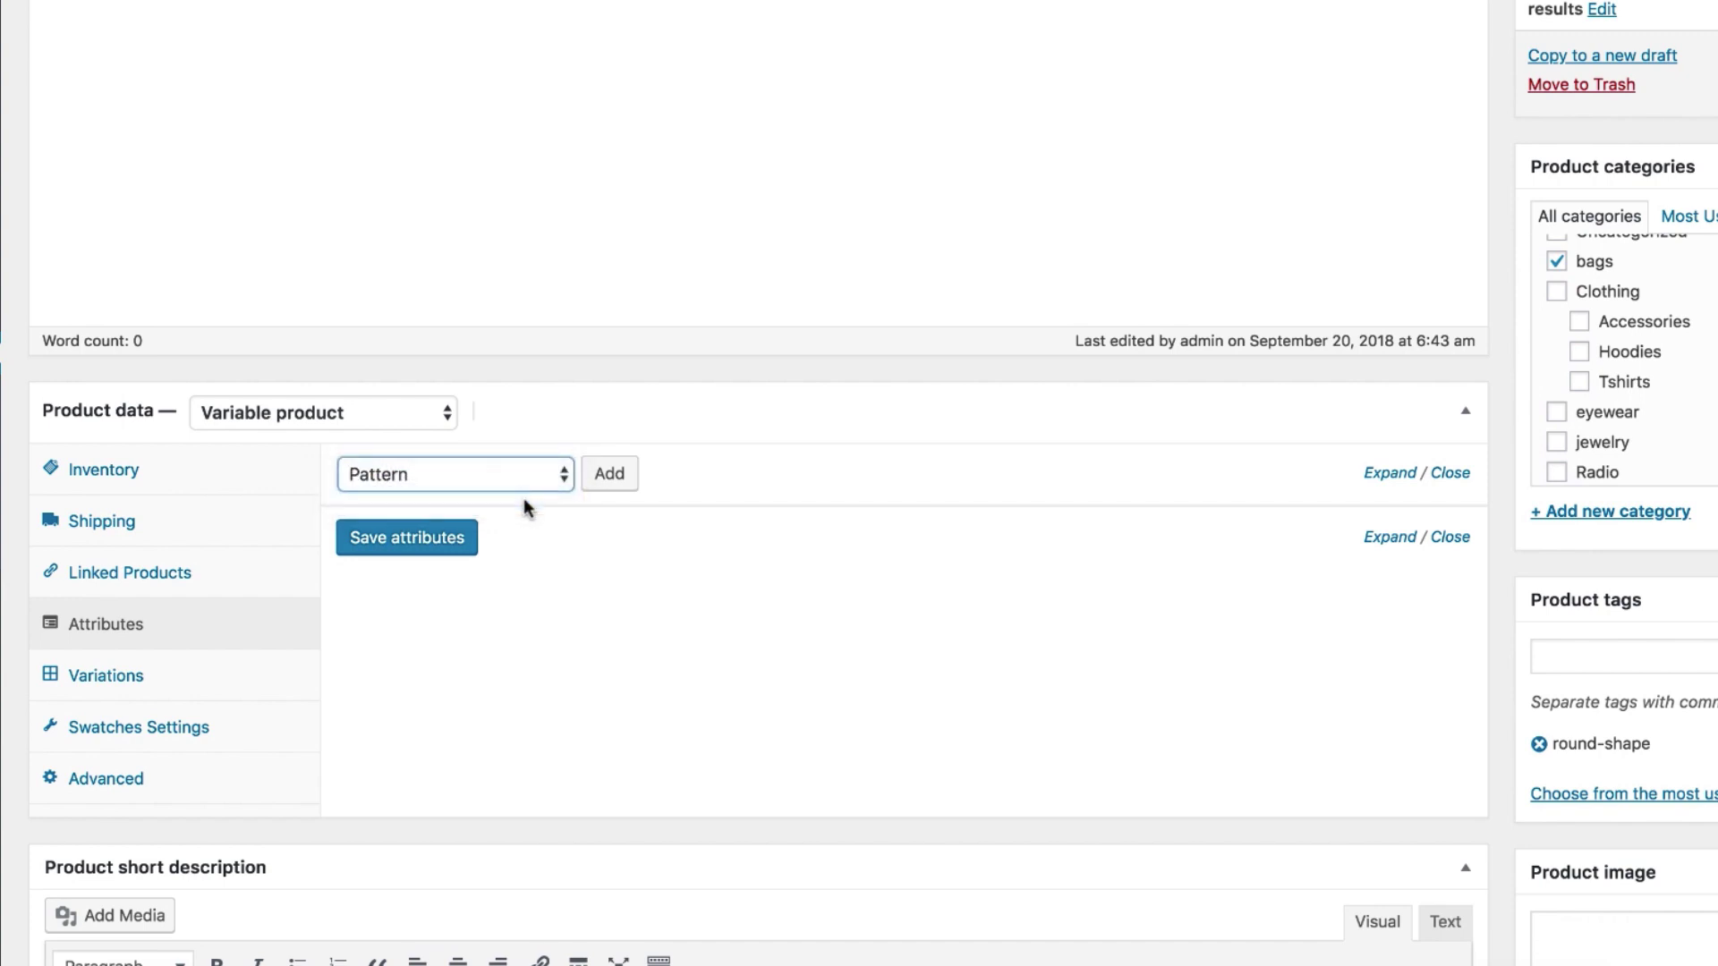
click(594, 485)
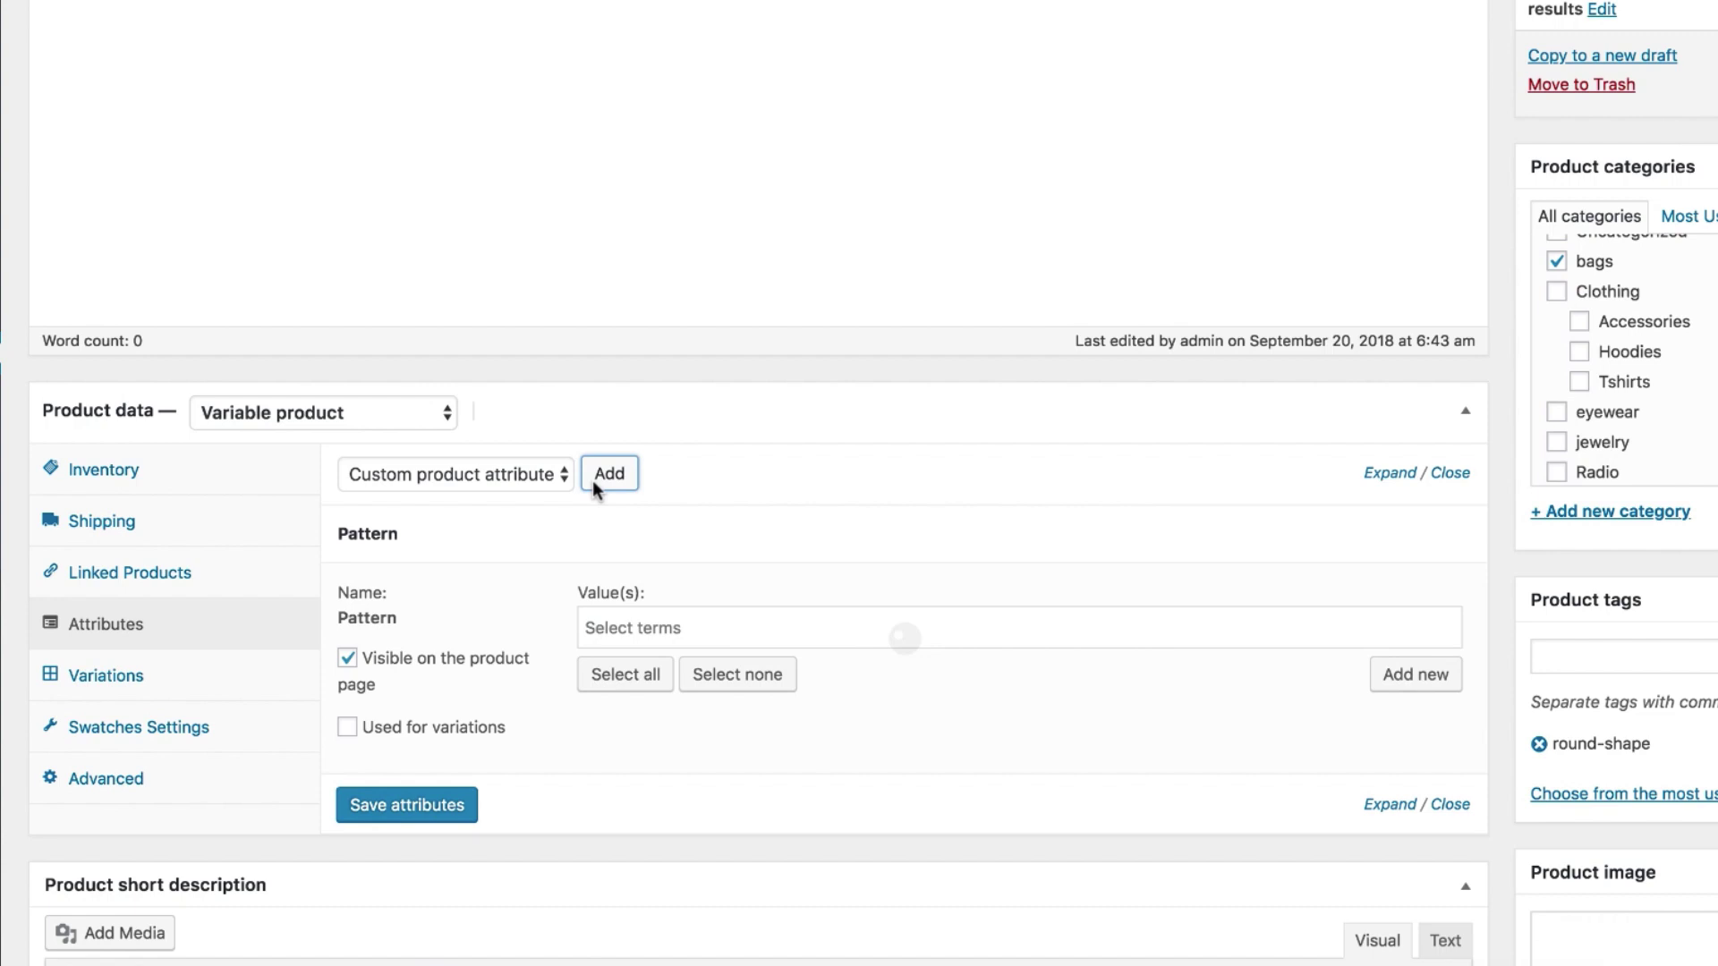
click(624, 680)
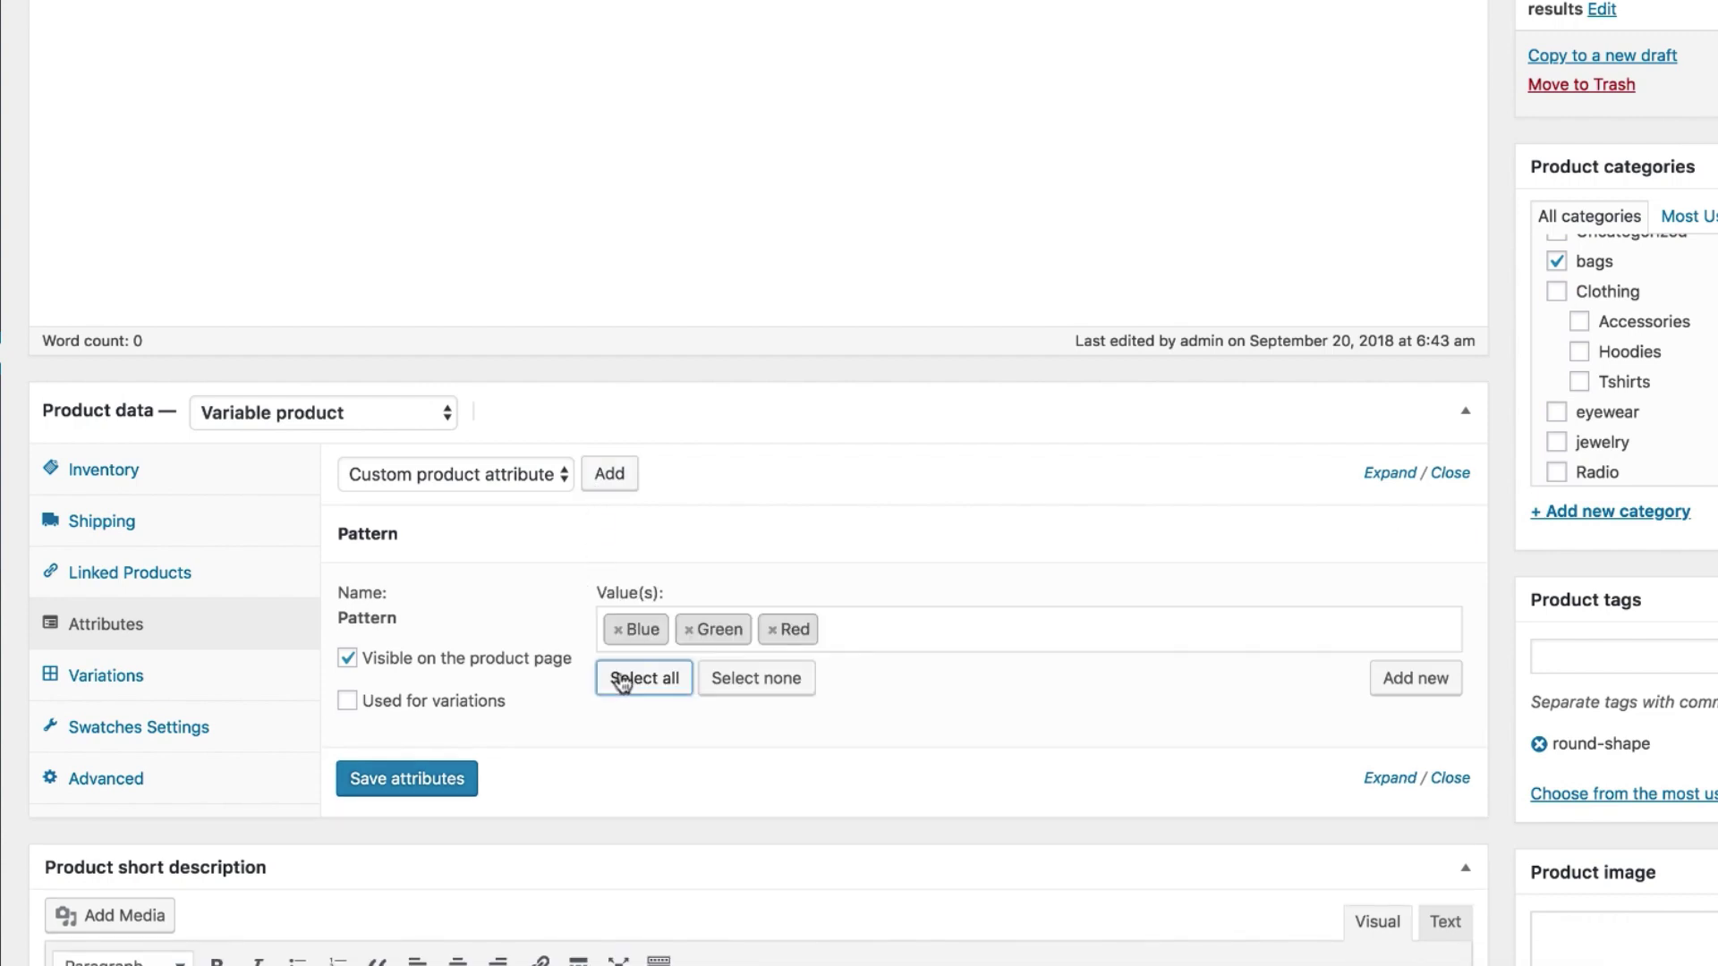
click(480, 710)
click(452, 786)
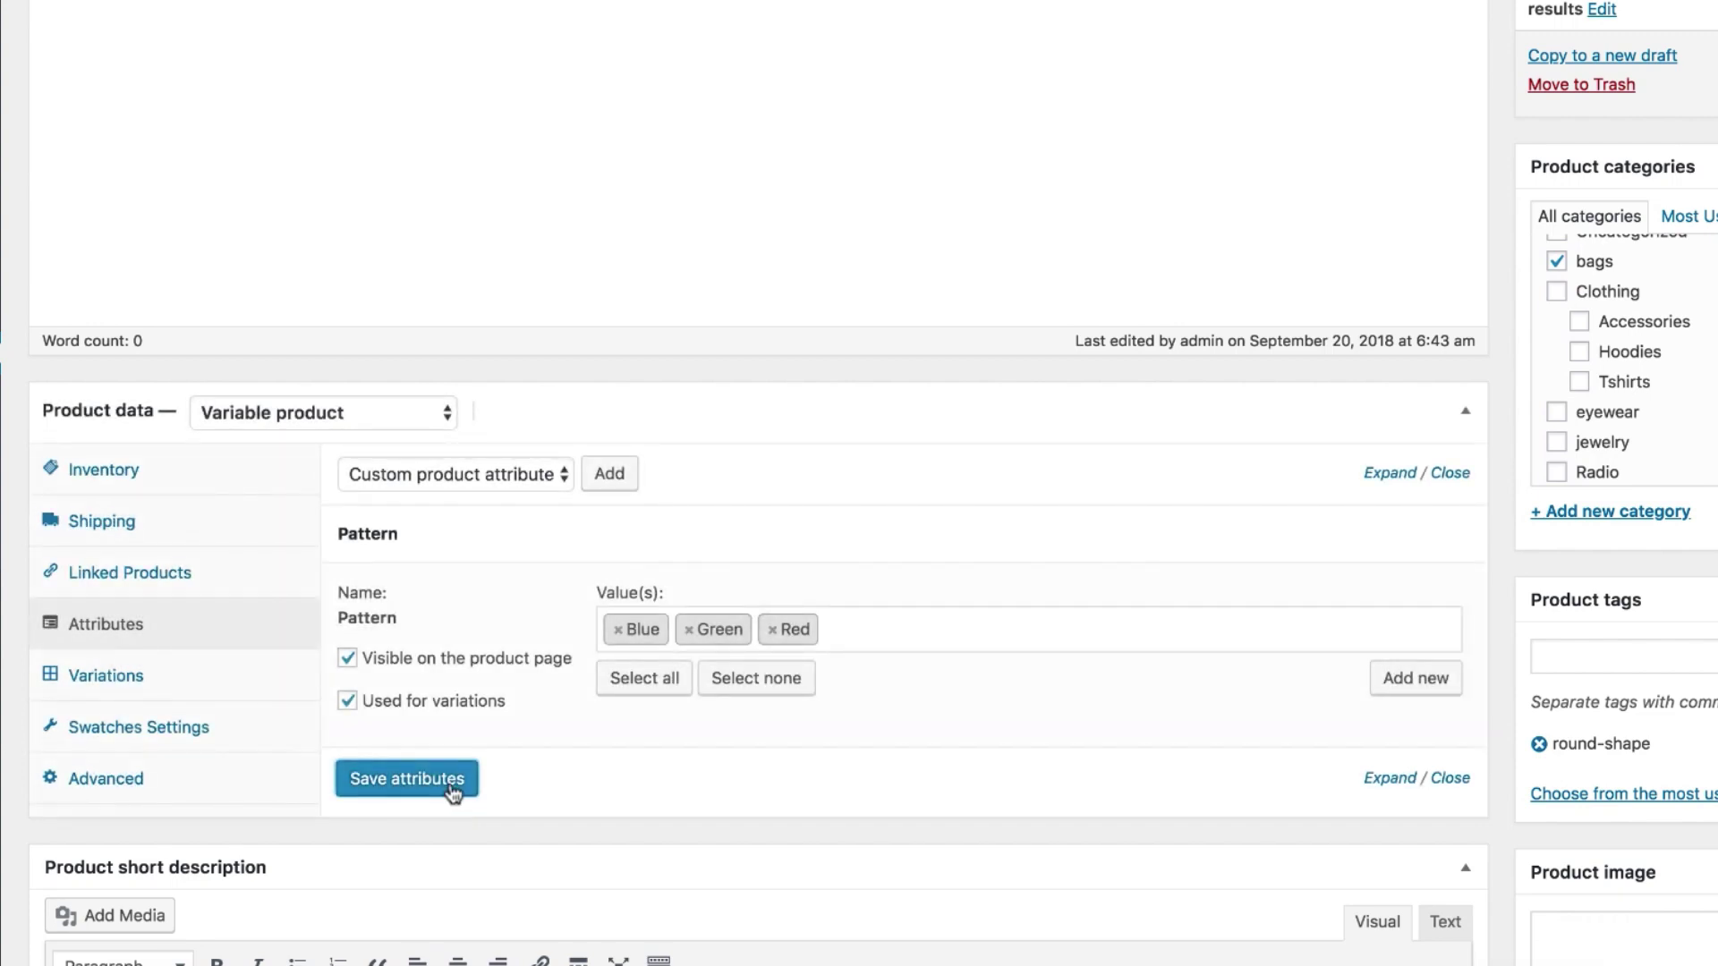
Create variations from all attributes, confirming the three new Pattern variations
click(269, 688)
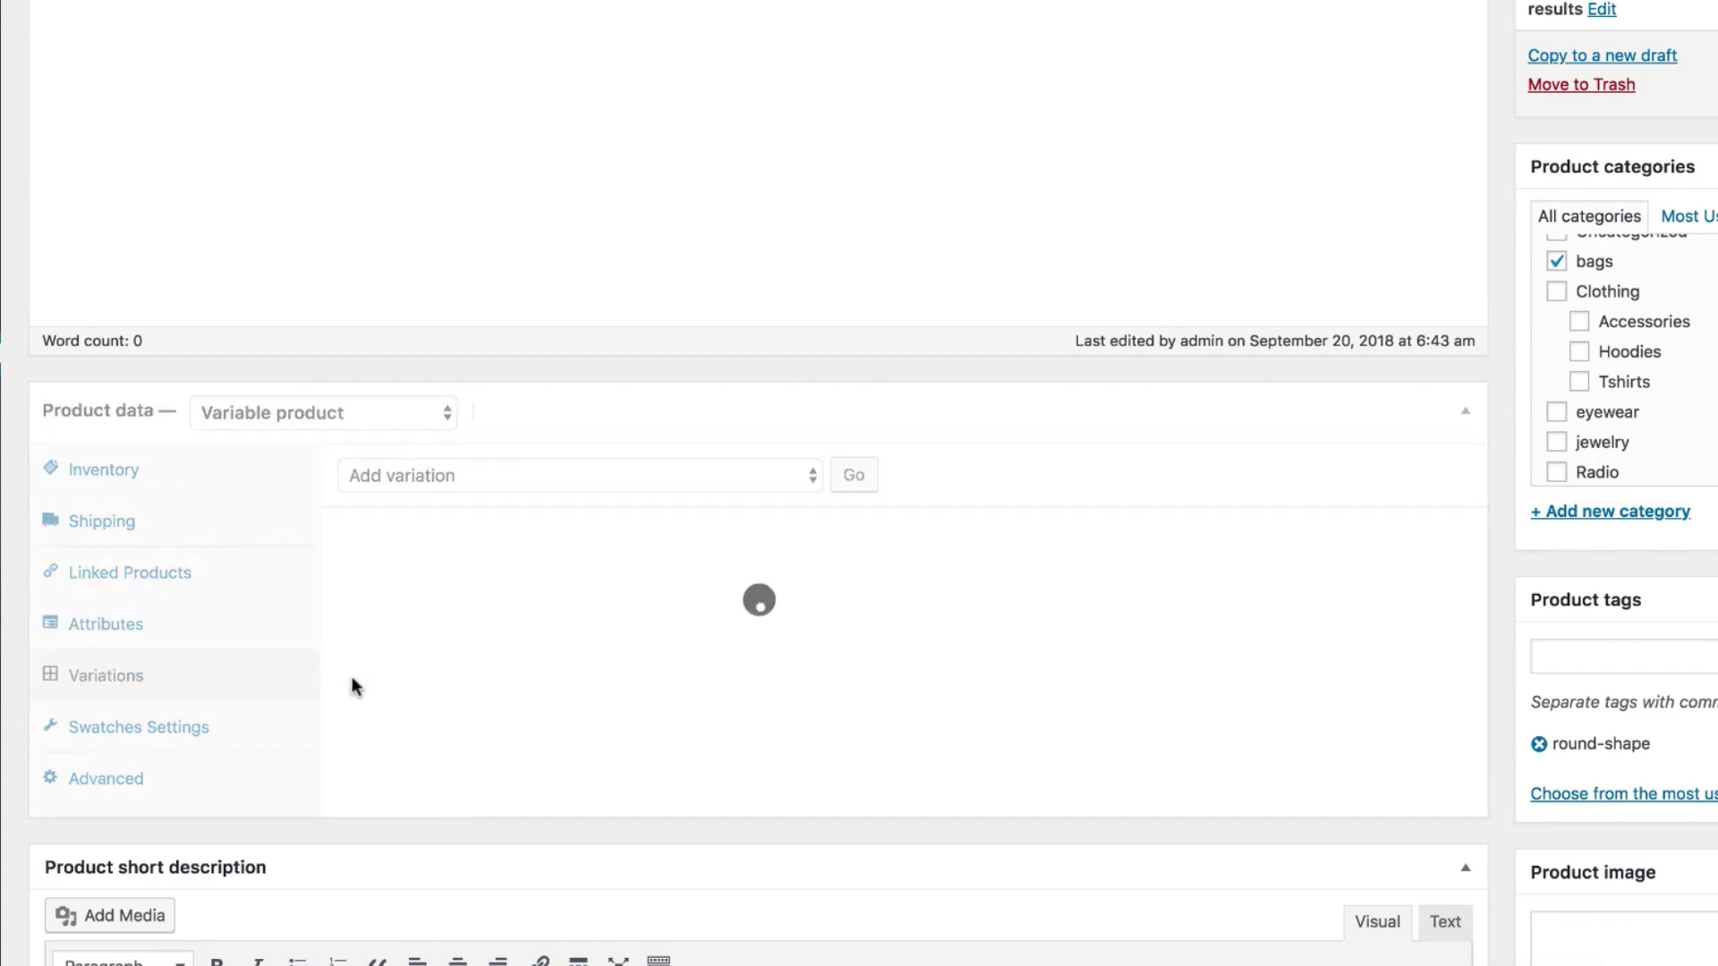
click(534, 480)
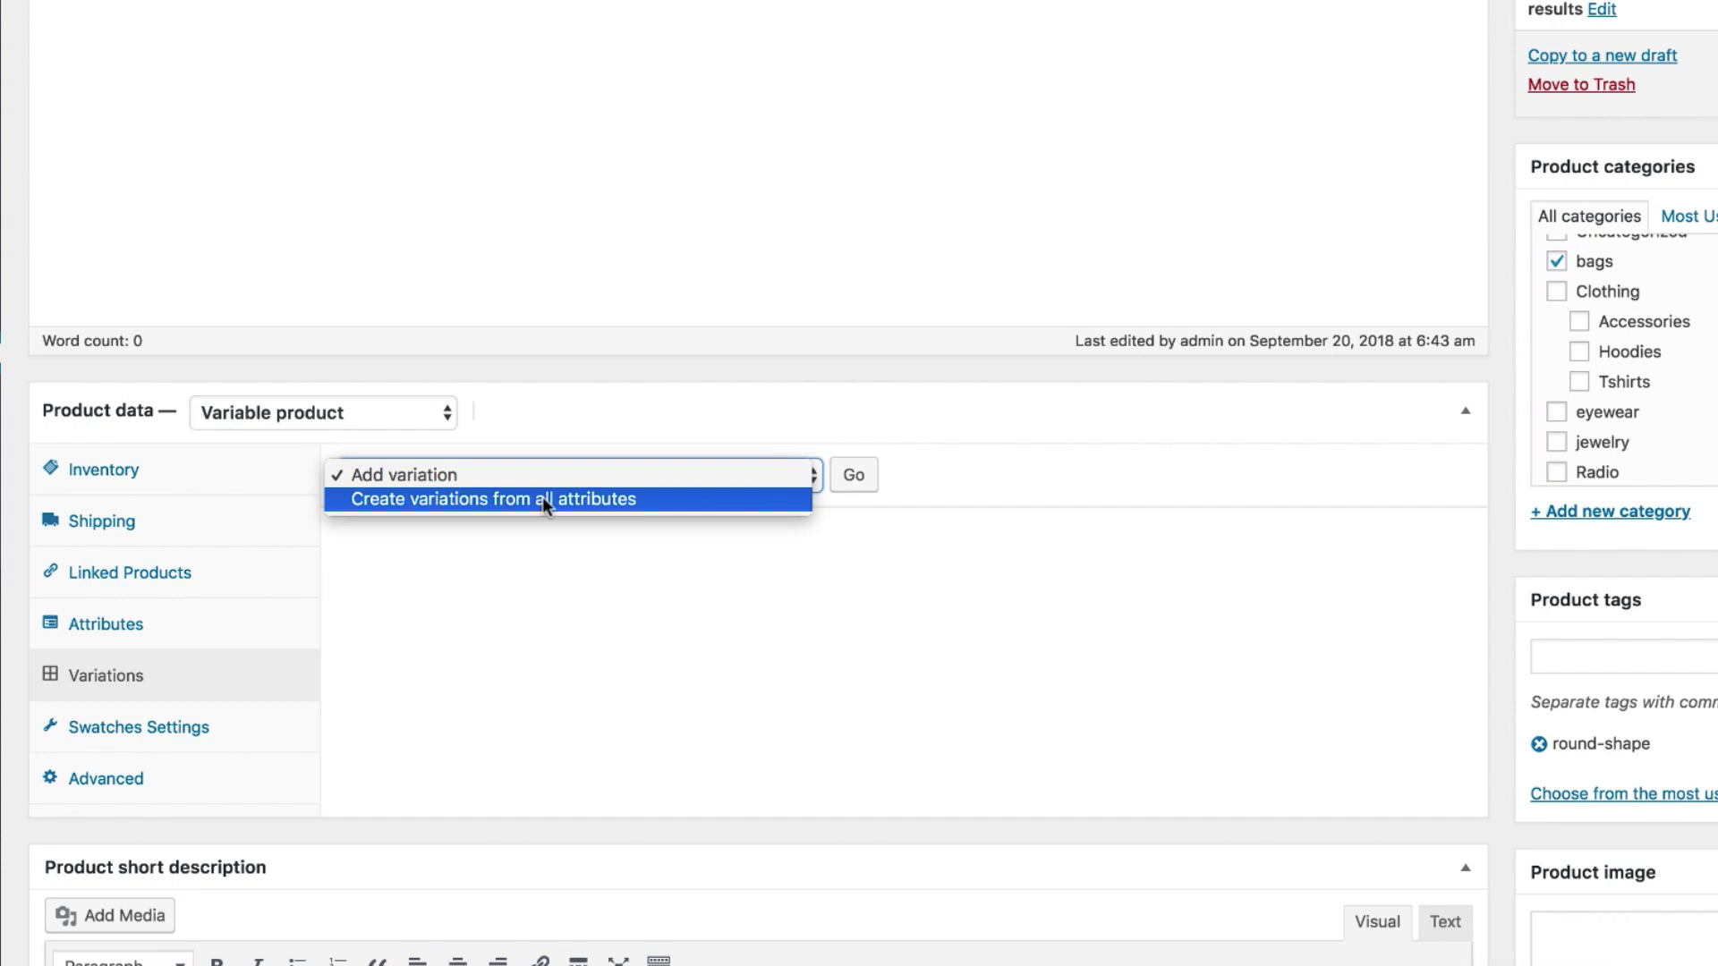
click(542, 496)
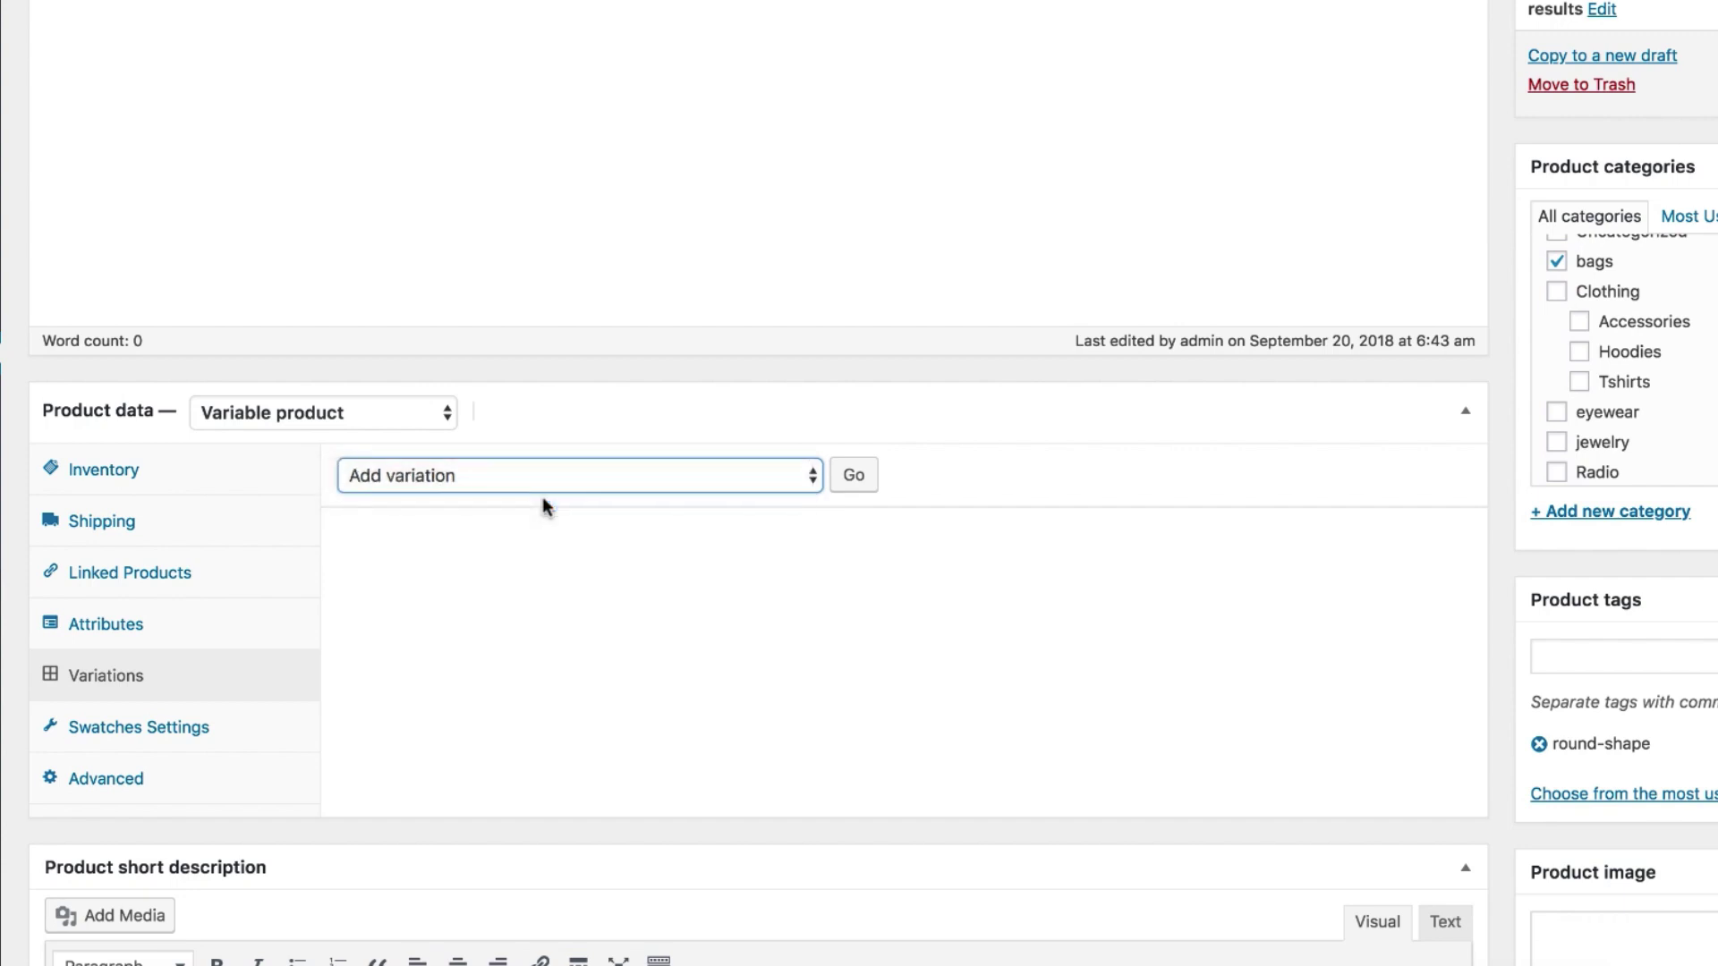
click(848, 487)
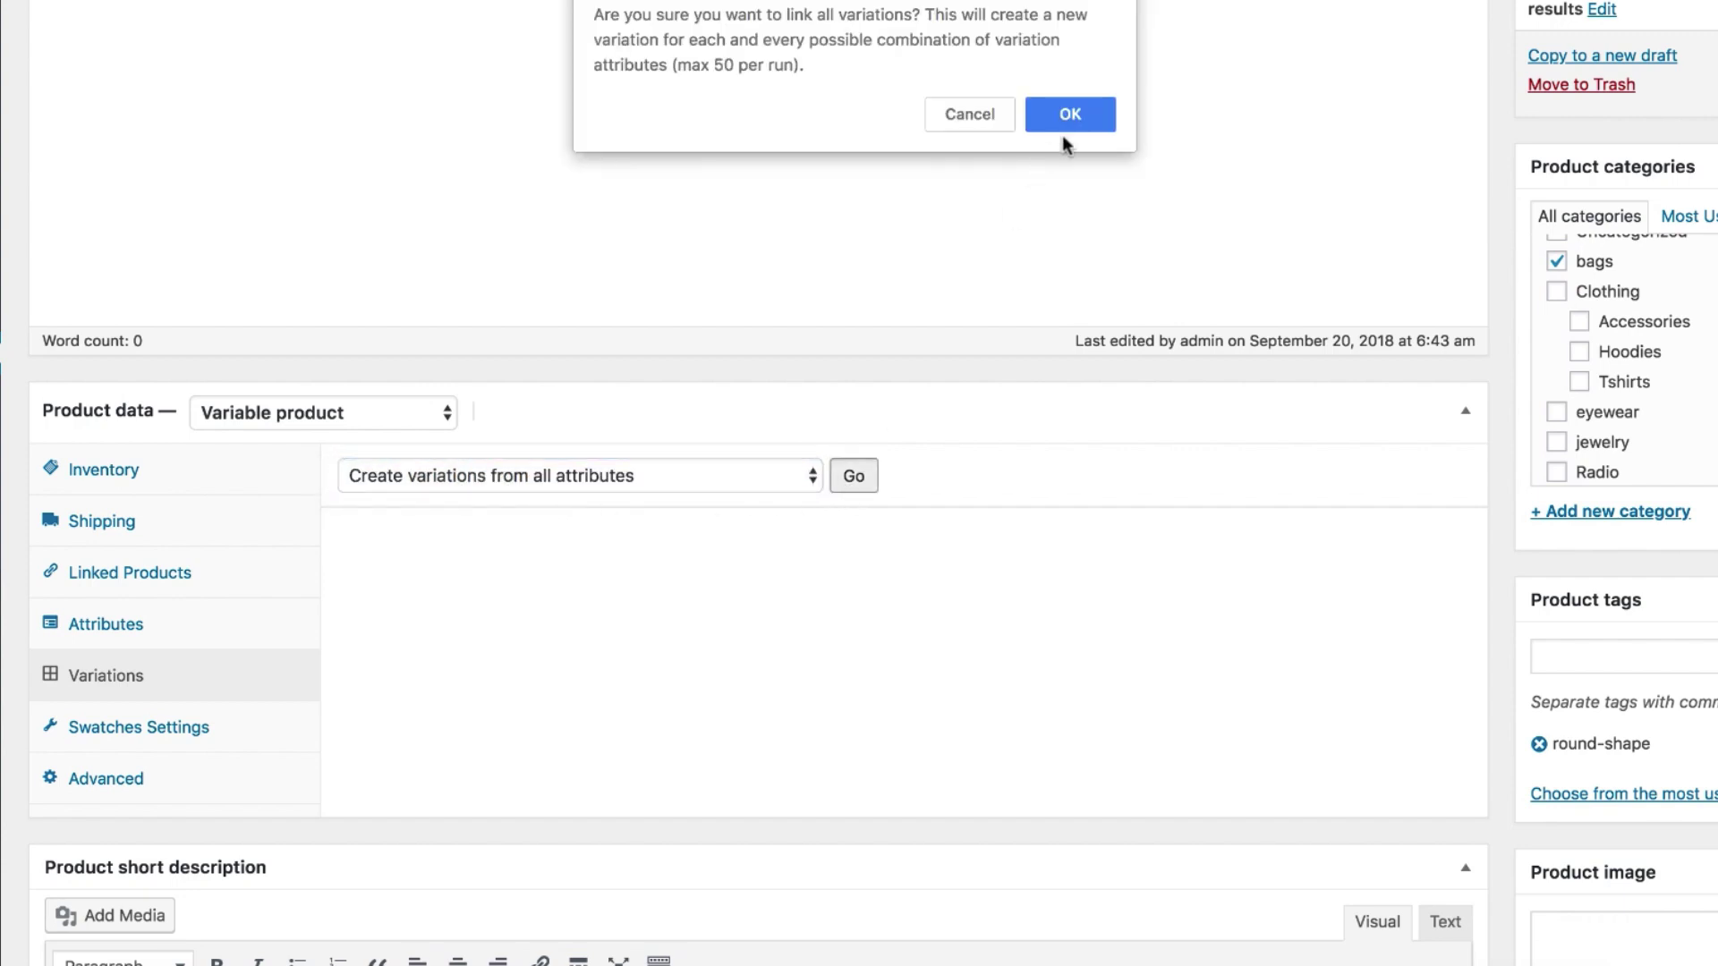
click(1071, 129)
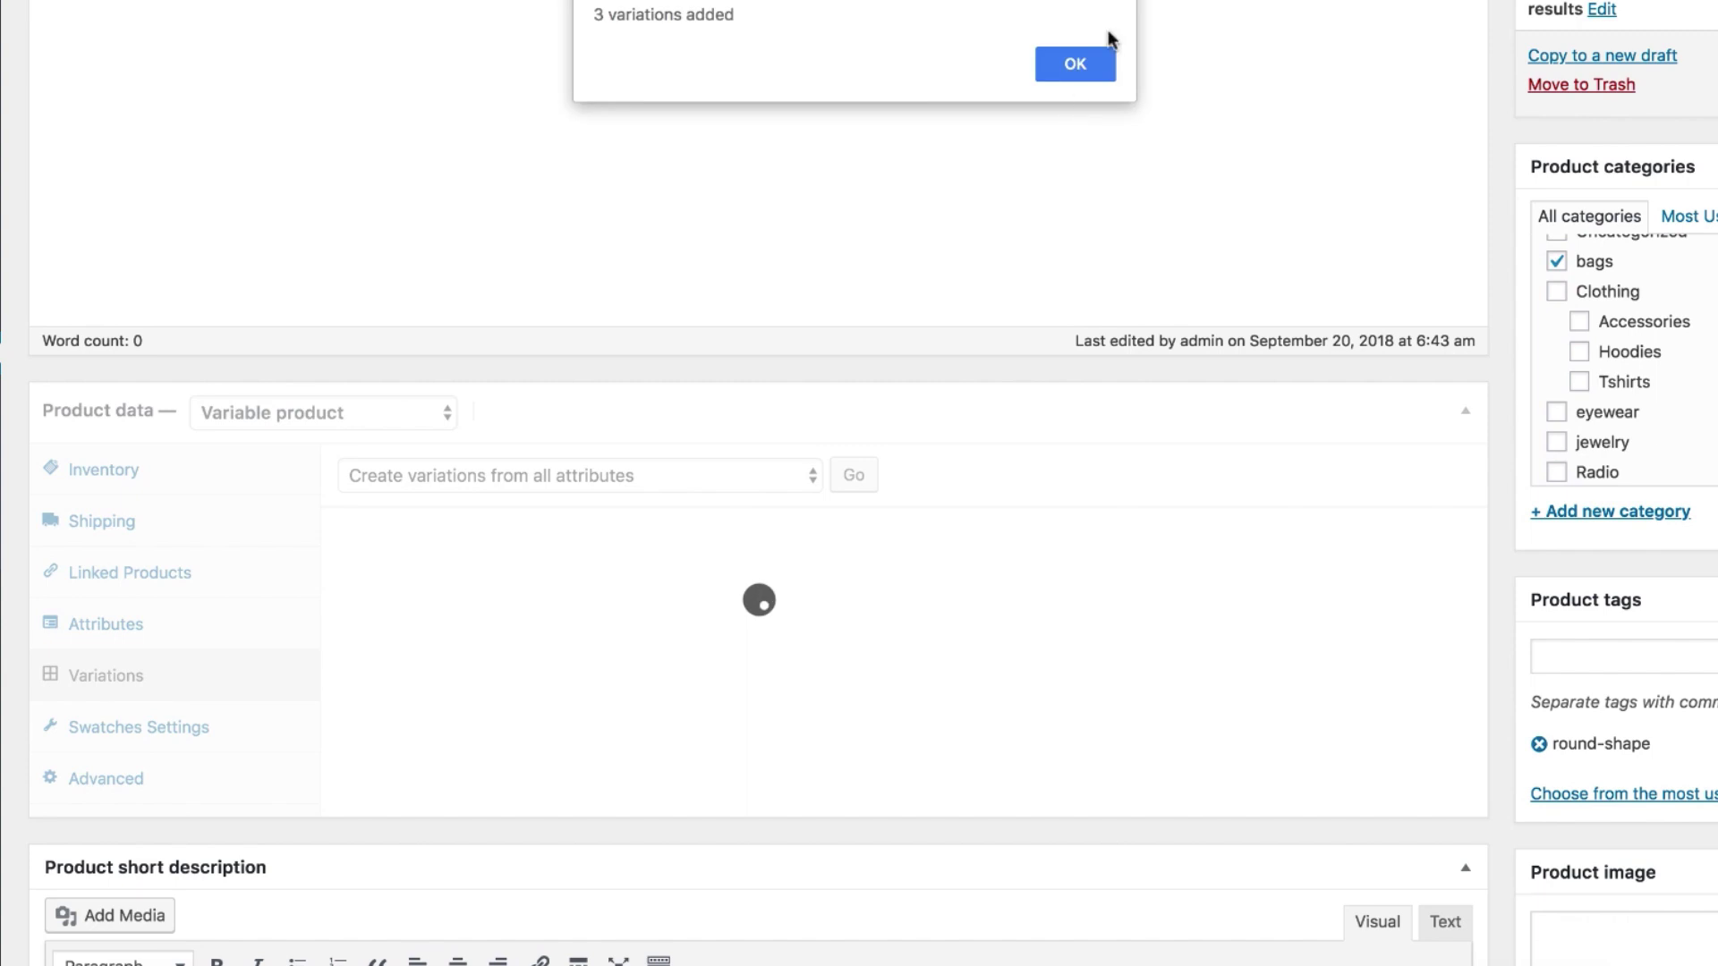
click(1093, 60)
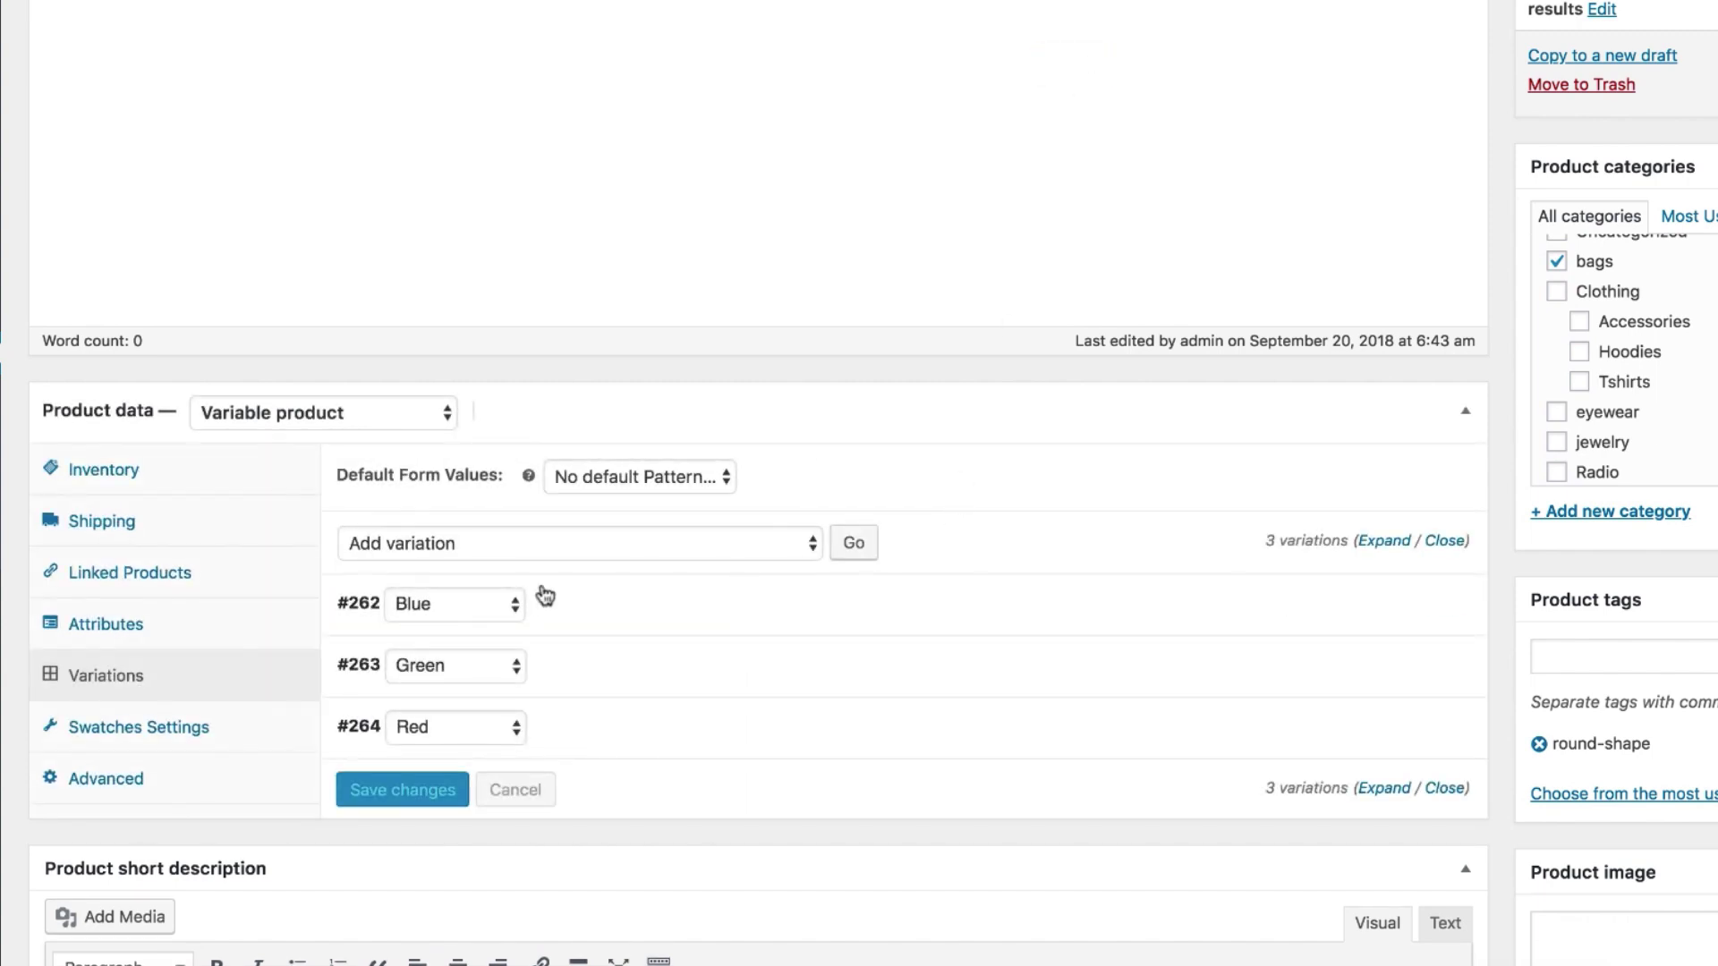
Set variation #262 to Red and #264 to Blue
click(493, 610)
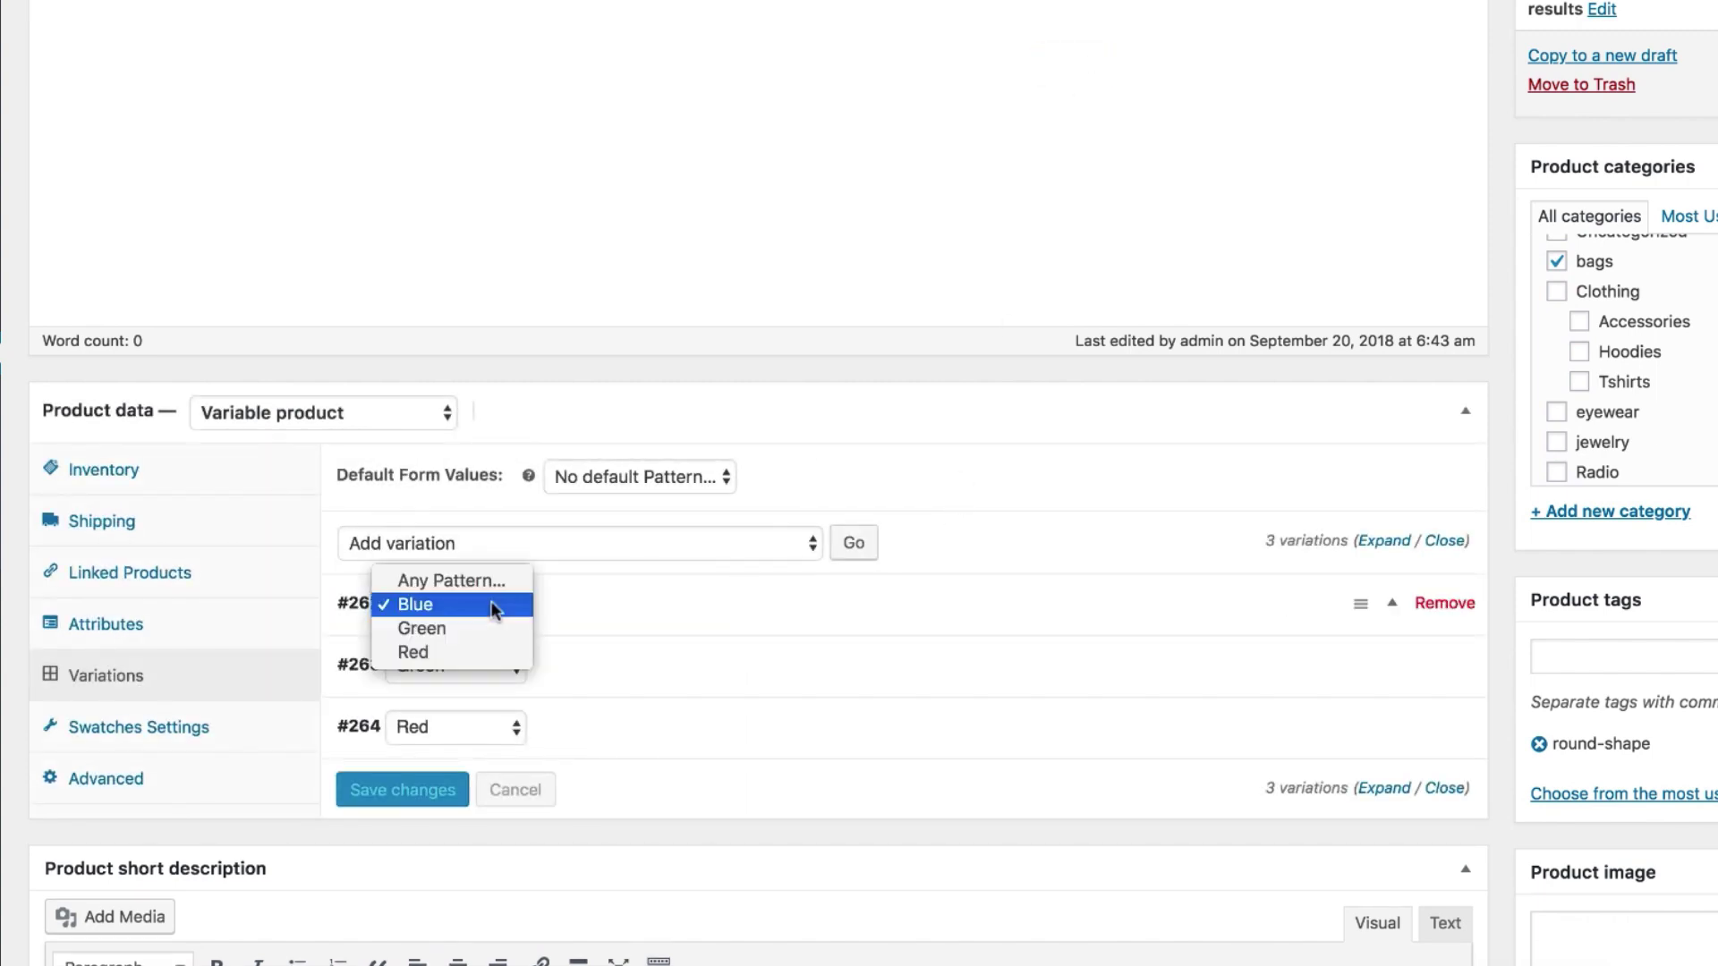
click(473, 653)
click(474, 732)
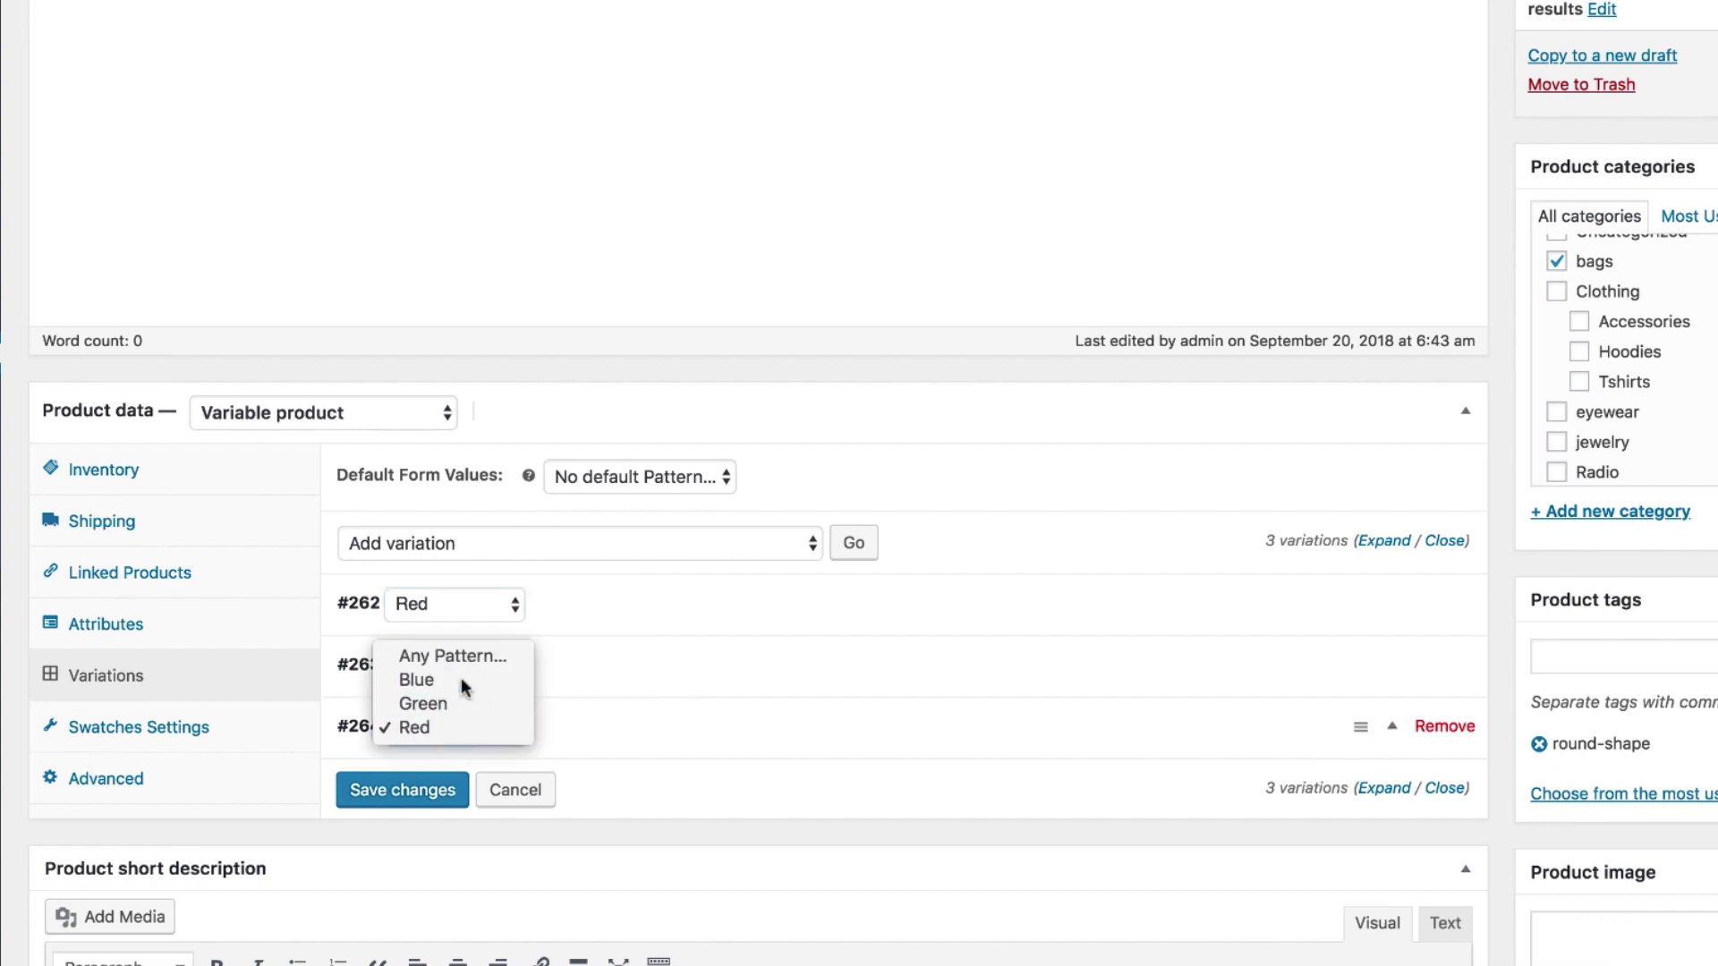
click(468, 682)
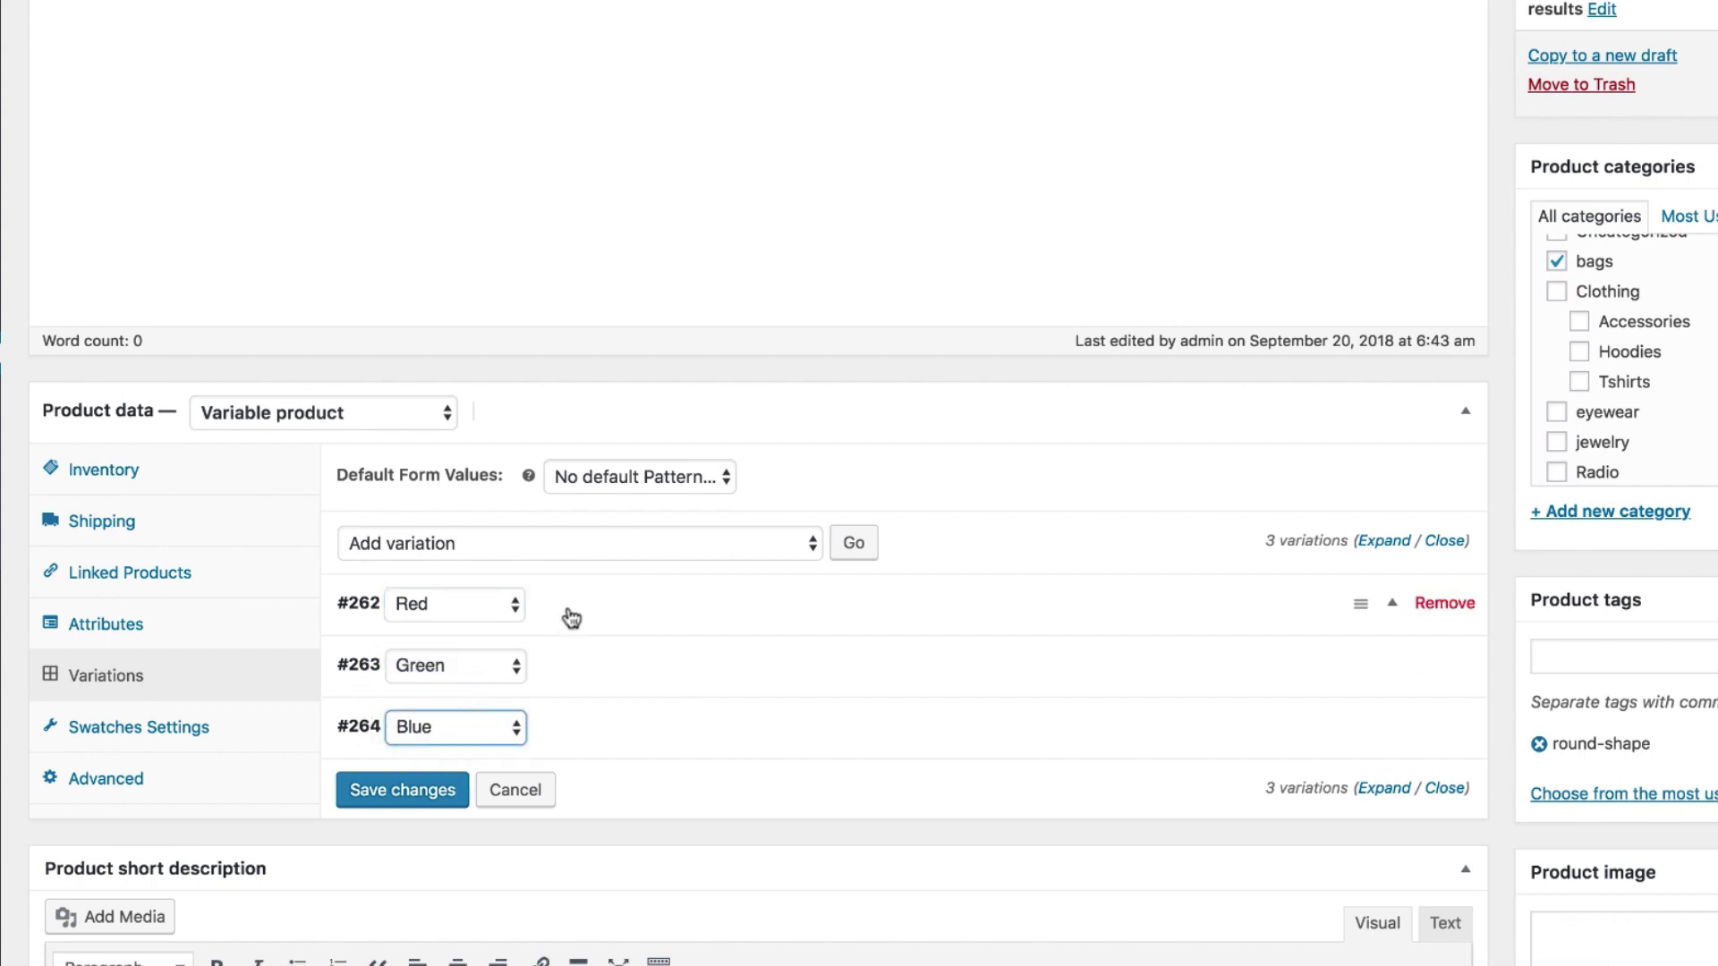
Give the Red variation a price of 23 and the black bag image
scroll(632, 487, down, 3)
click(632, 487)
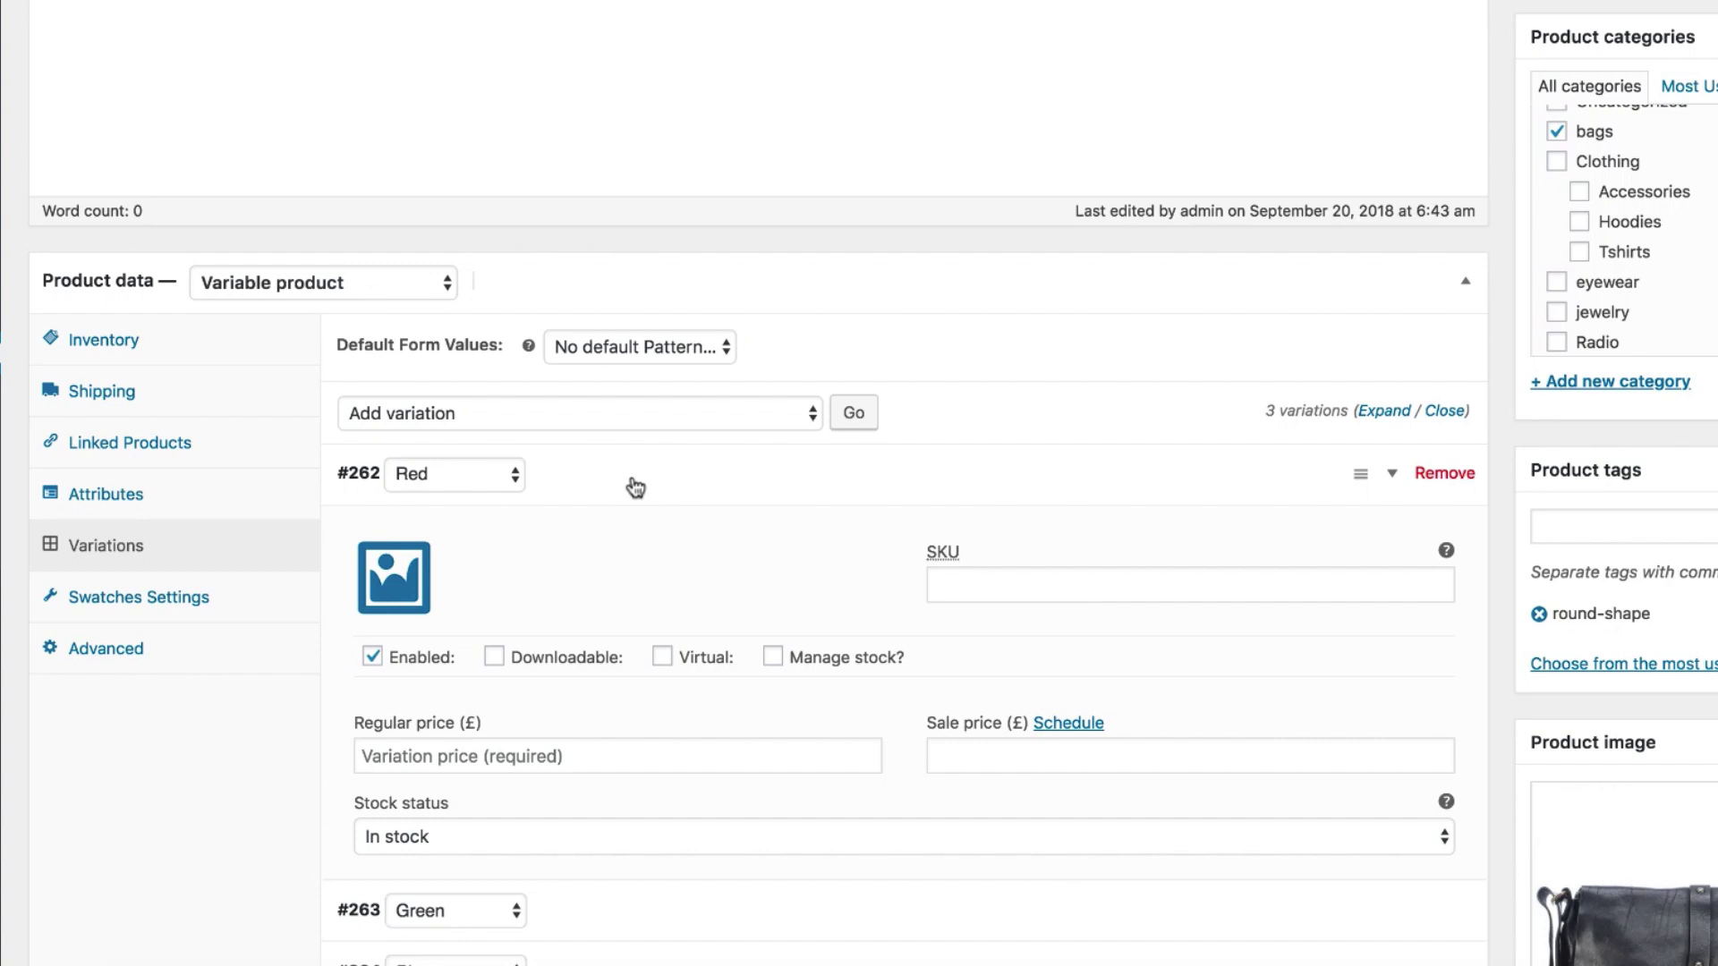
scroll(633, 487, down, 2)
scroll(633, 486, down, 1)
click(563, 588)
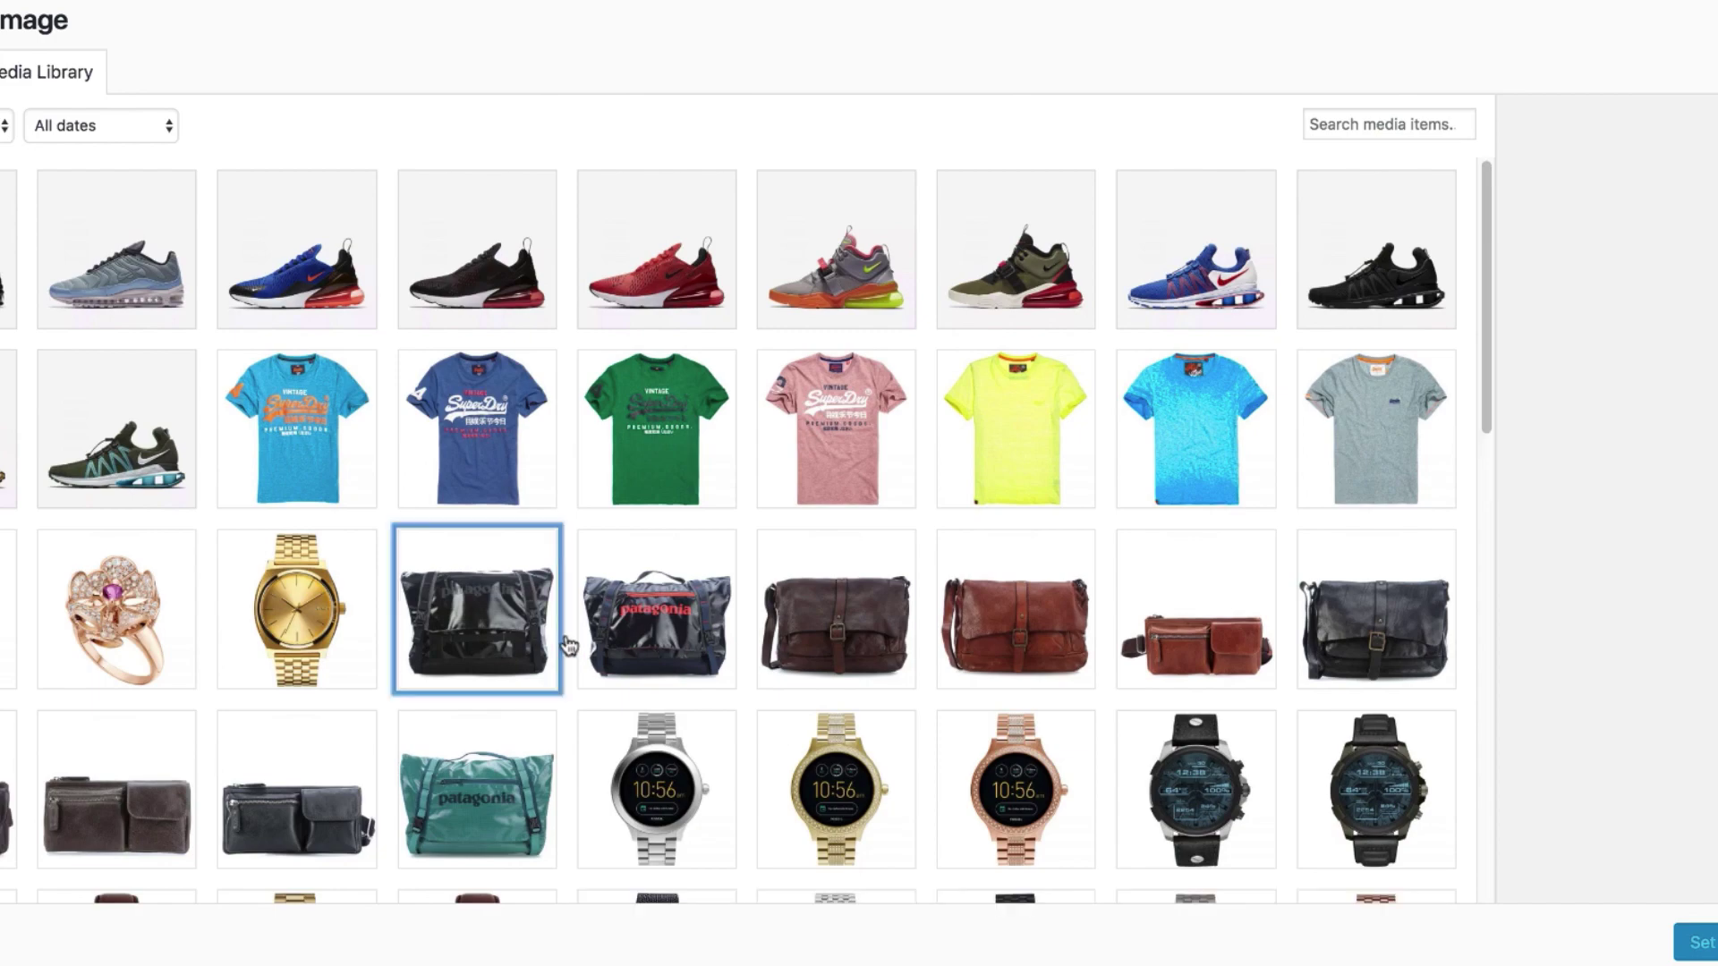
click(1700, 944)
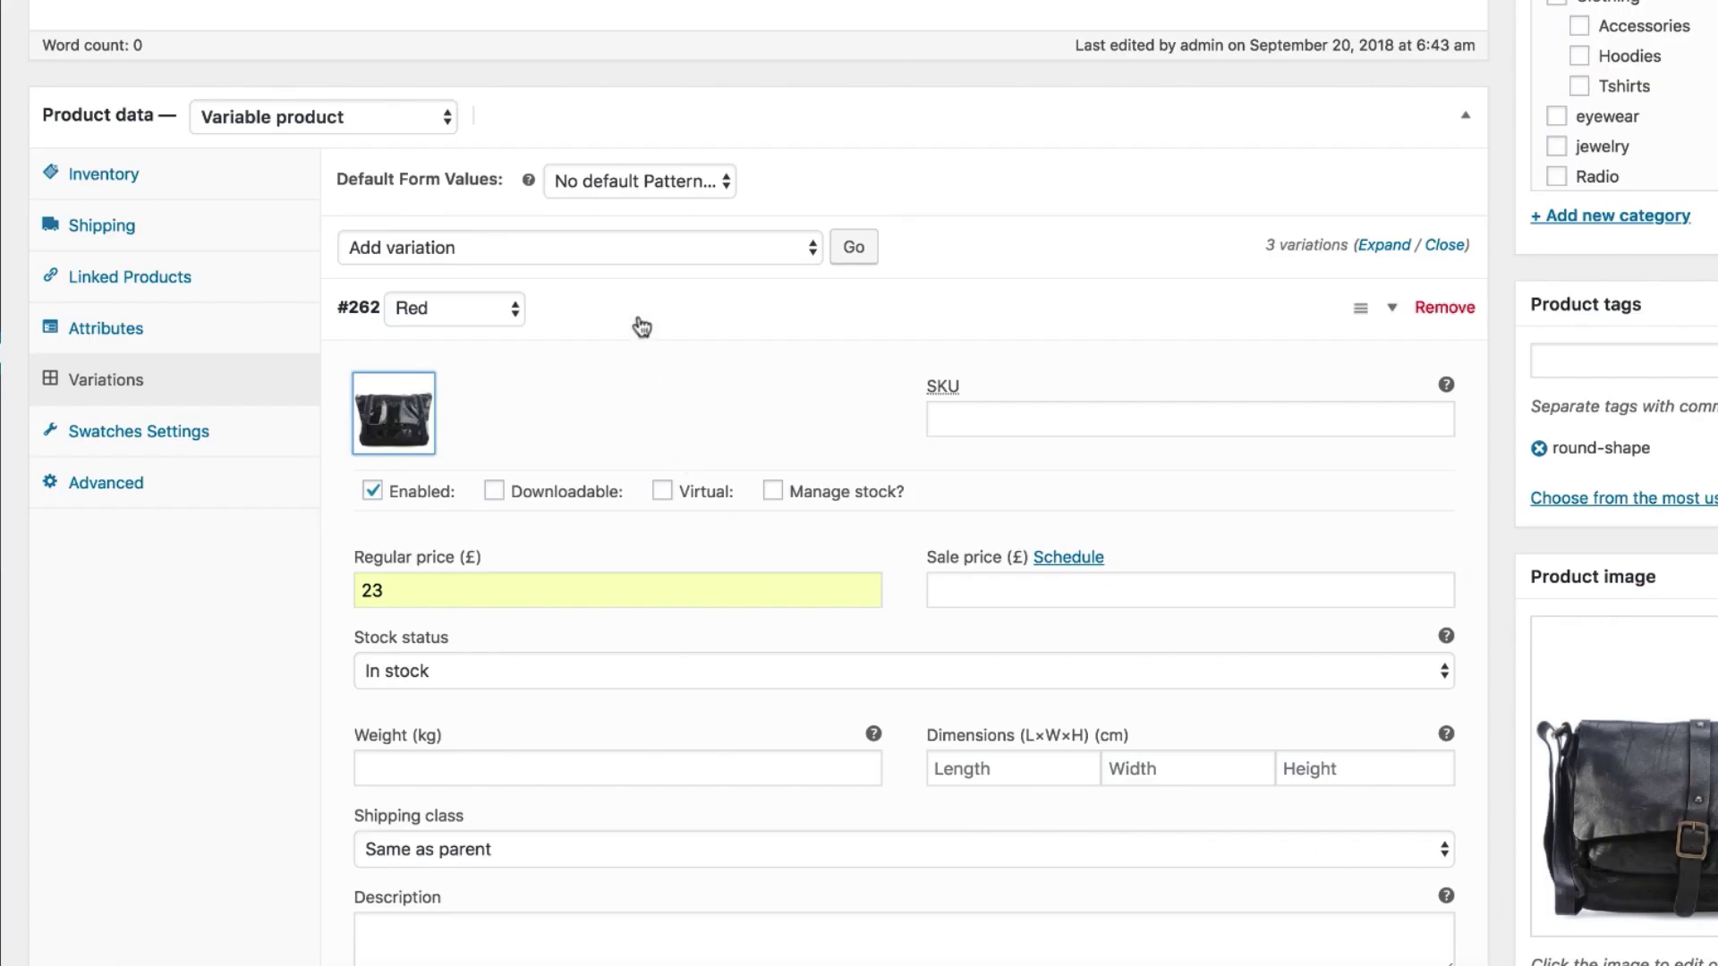
click(642, 327)
Give the Green variation a price of 95 and the brown messenger bag image
click(593, 383)
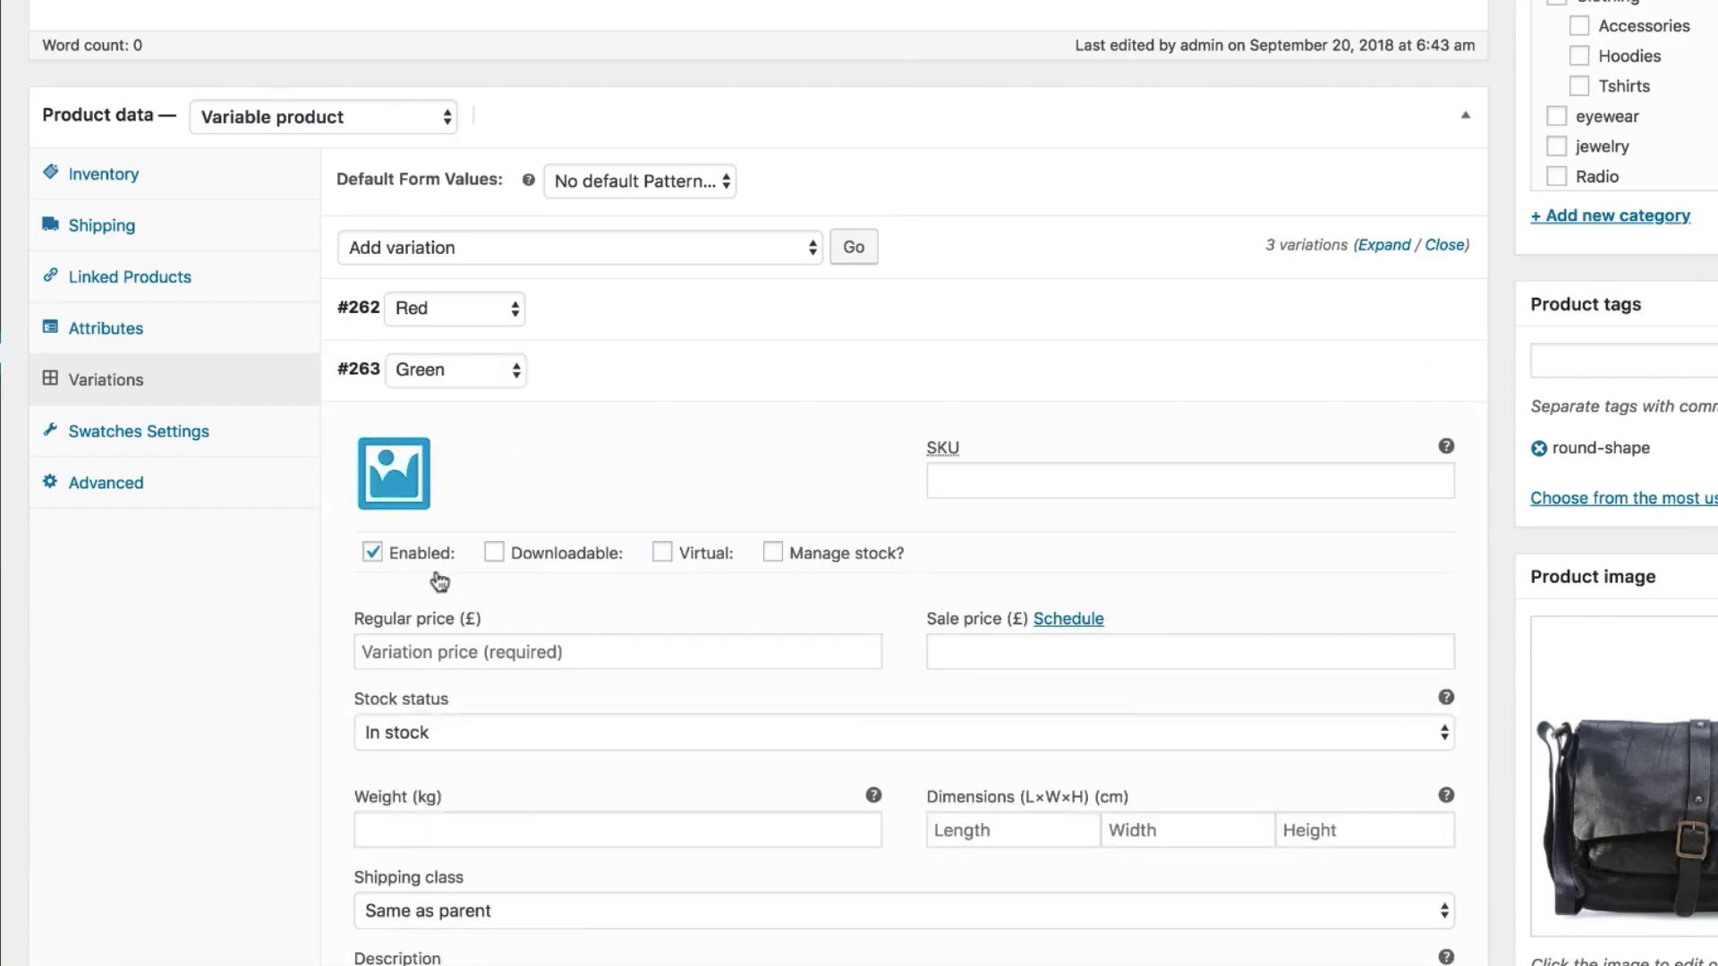
click(439, 651)
click(442, 695)
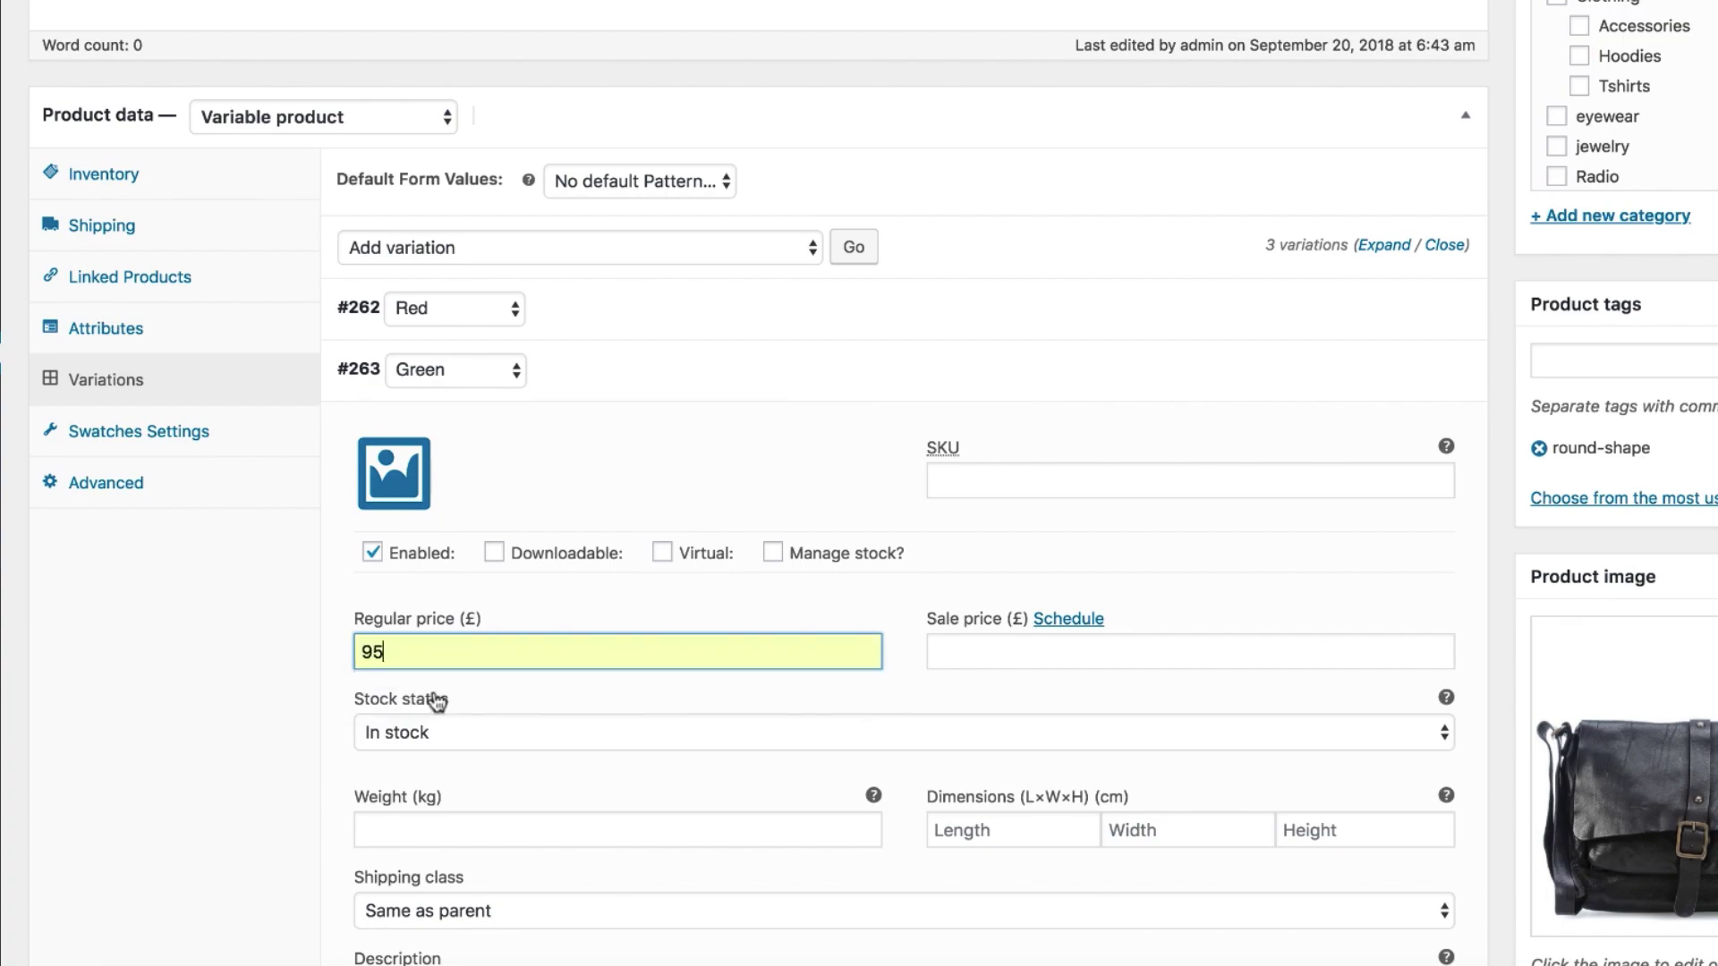
click(414, 490)
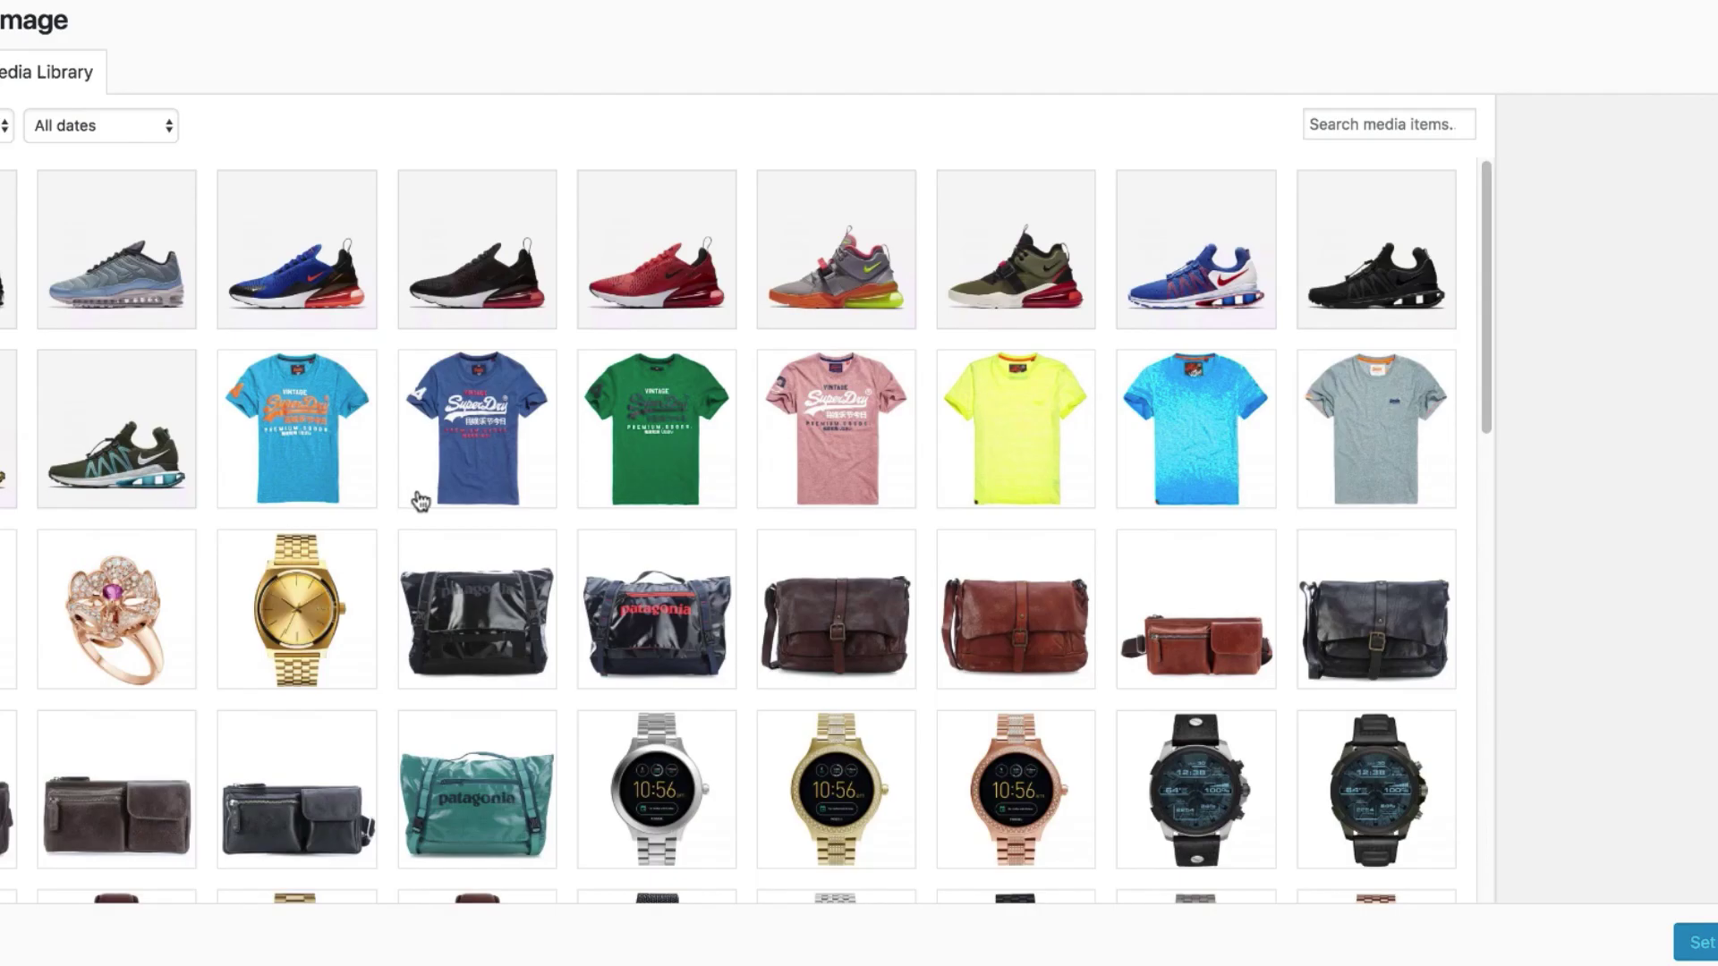
click(1060, 635)
click(1701, 942)
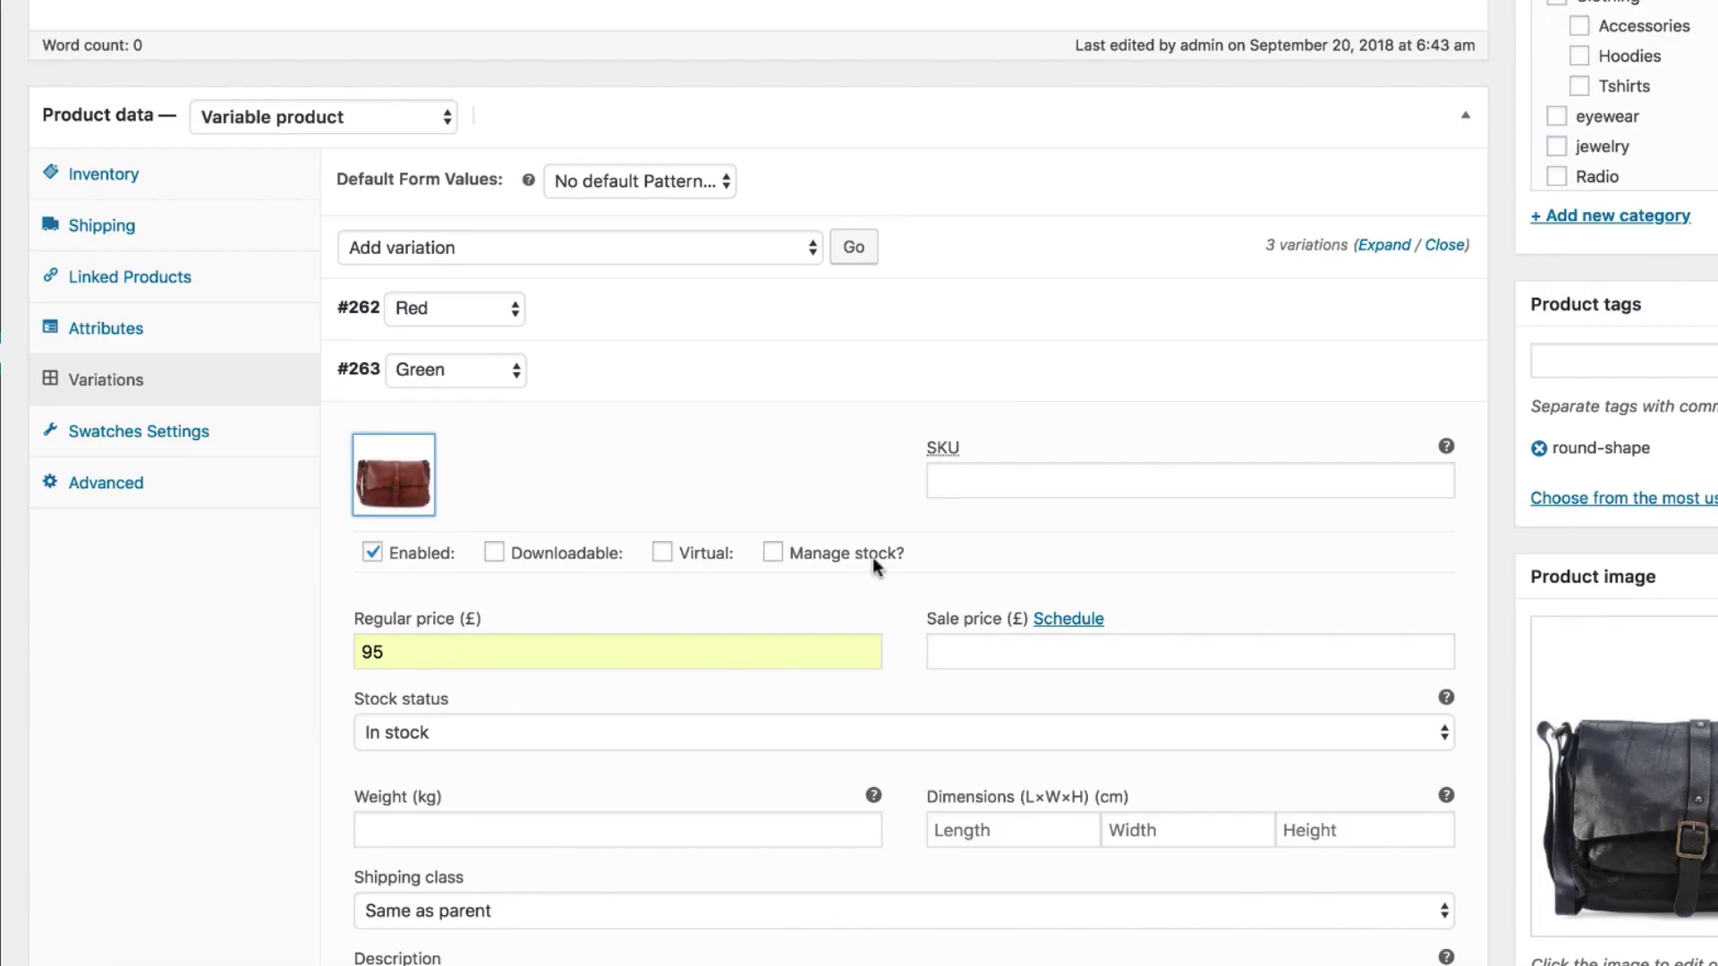
click(649, 374)
Give the Blue variation a price of 75 and the teal Patagonia bag image
click(568, 433)
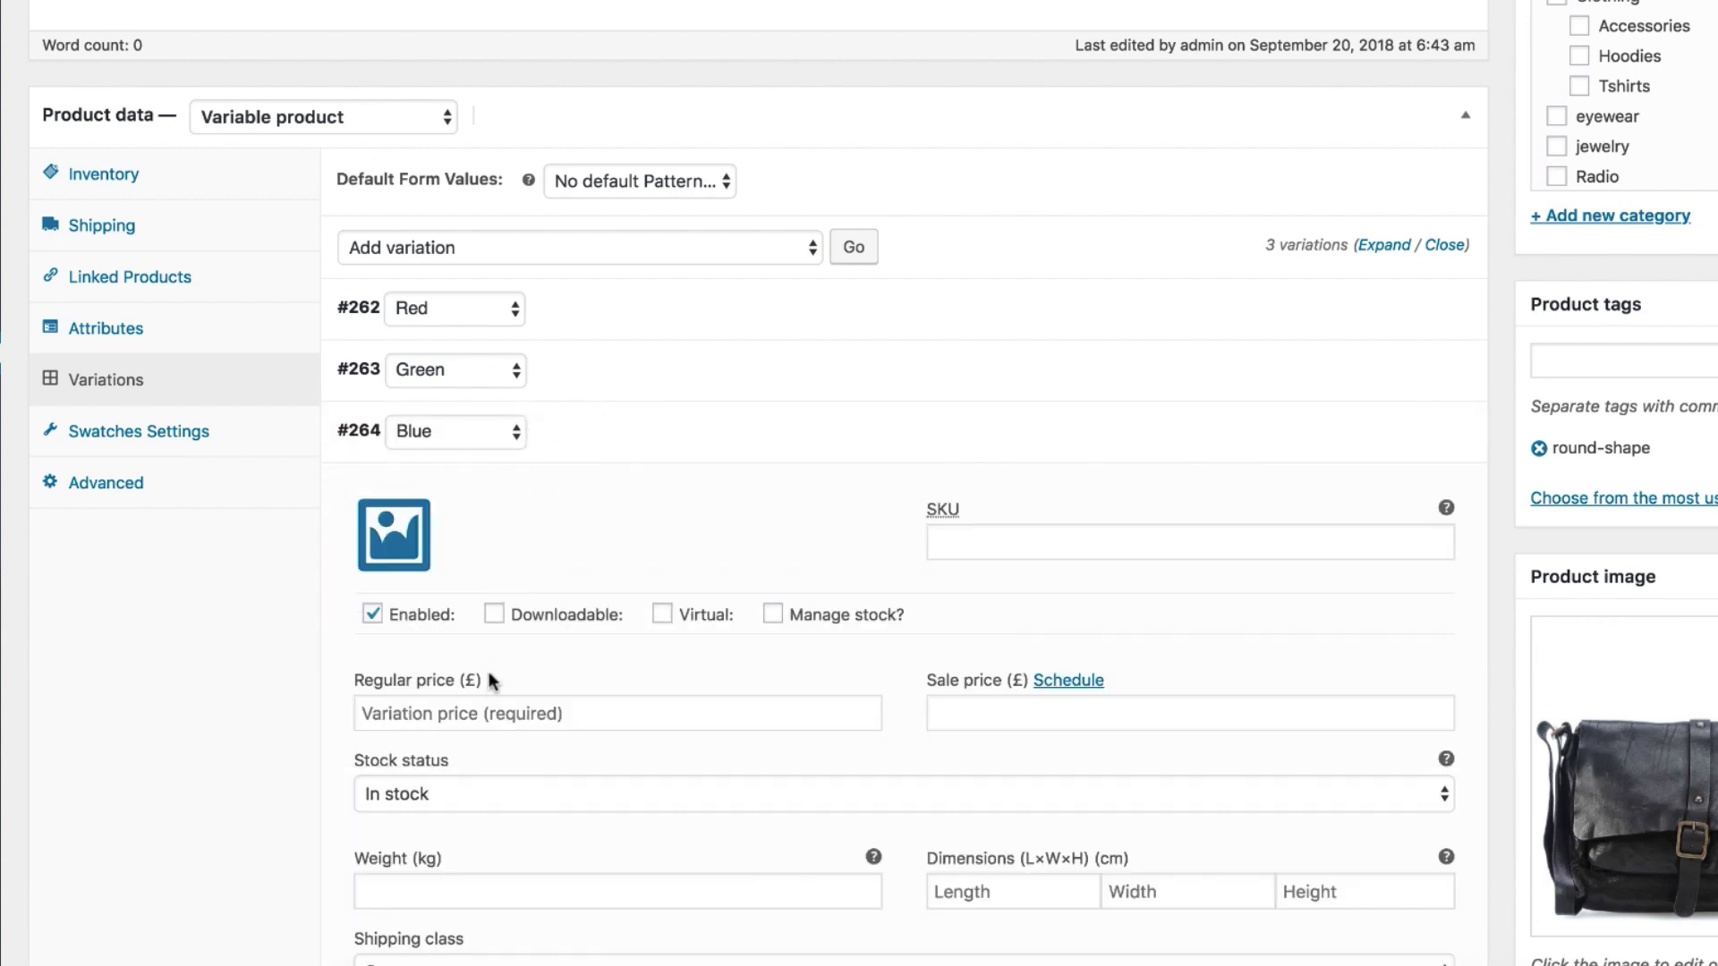
click(493, 713)
text(75)
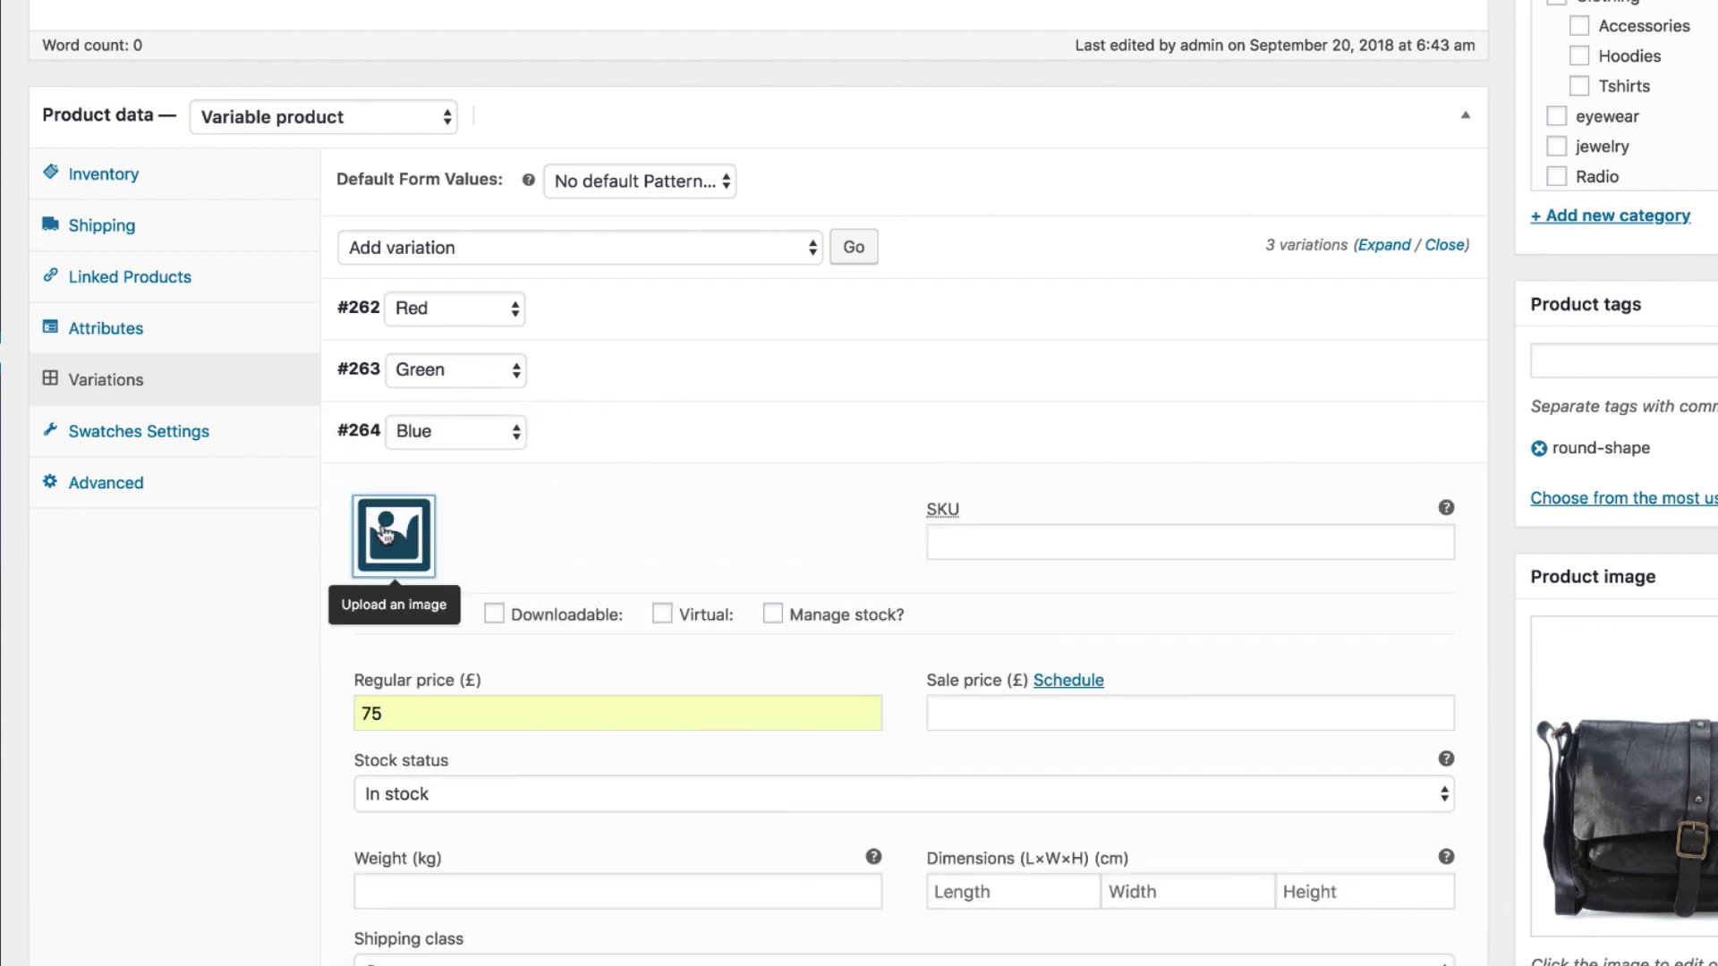
click(387, 535)
click(501, 787)
click(1700, 949)
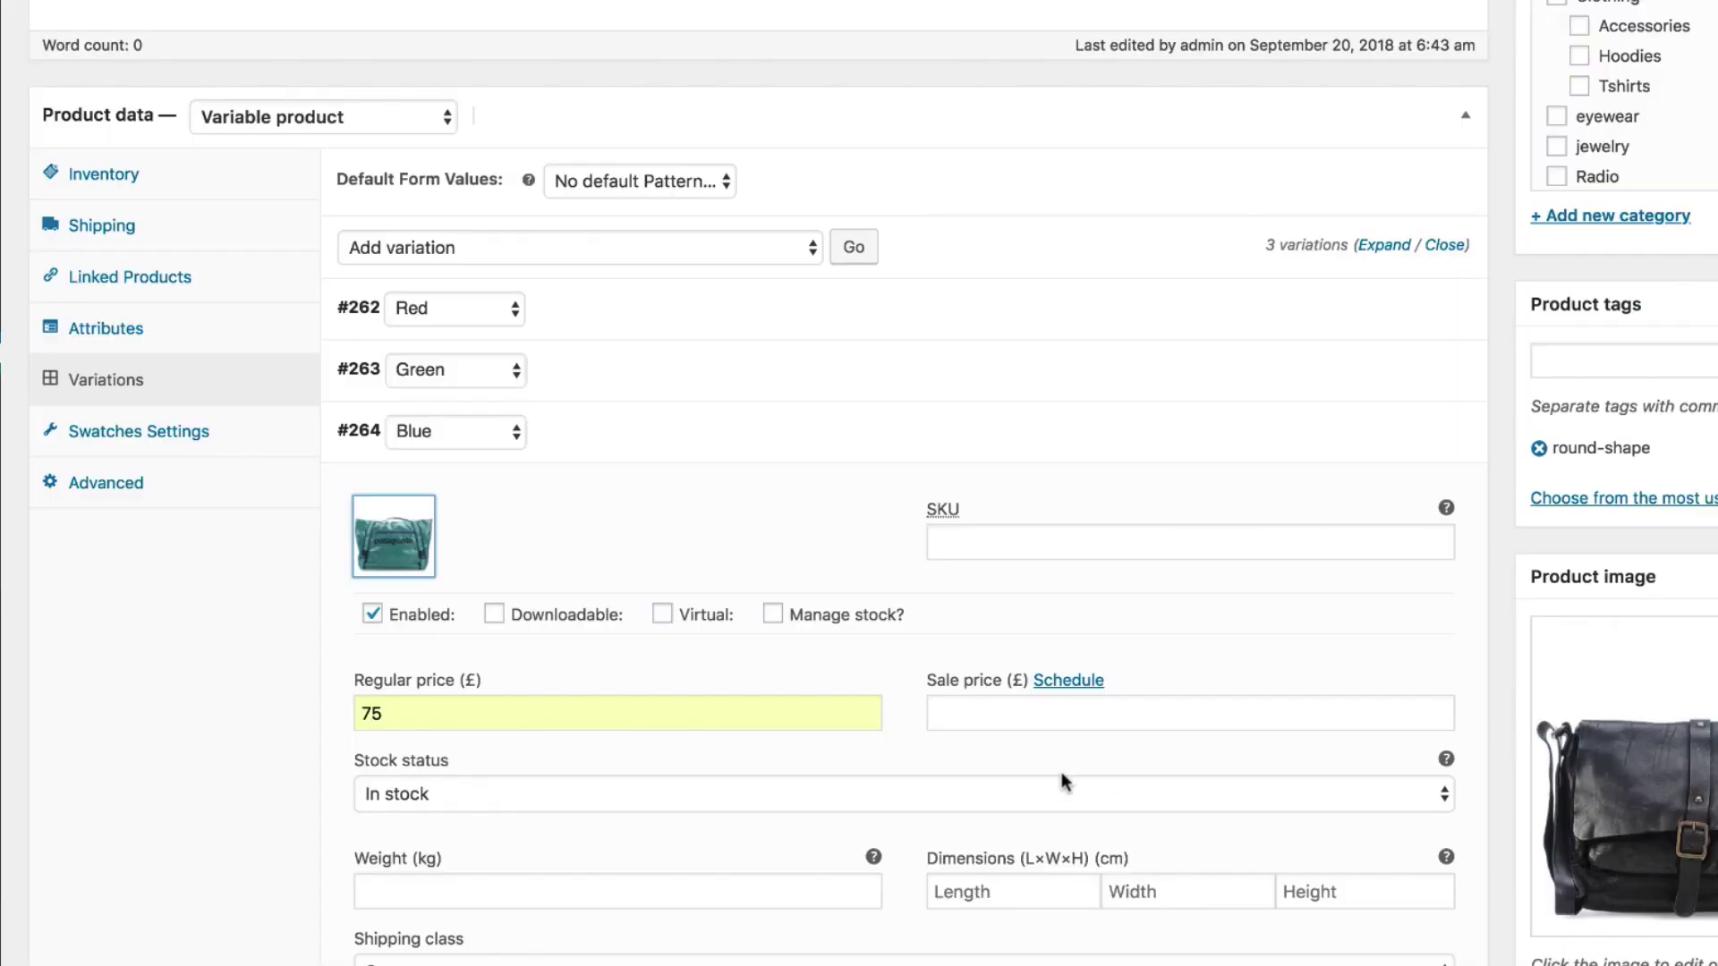
scroll(1029, 743, down, 4)
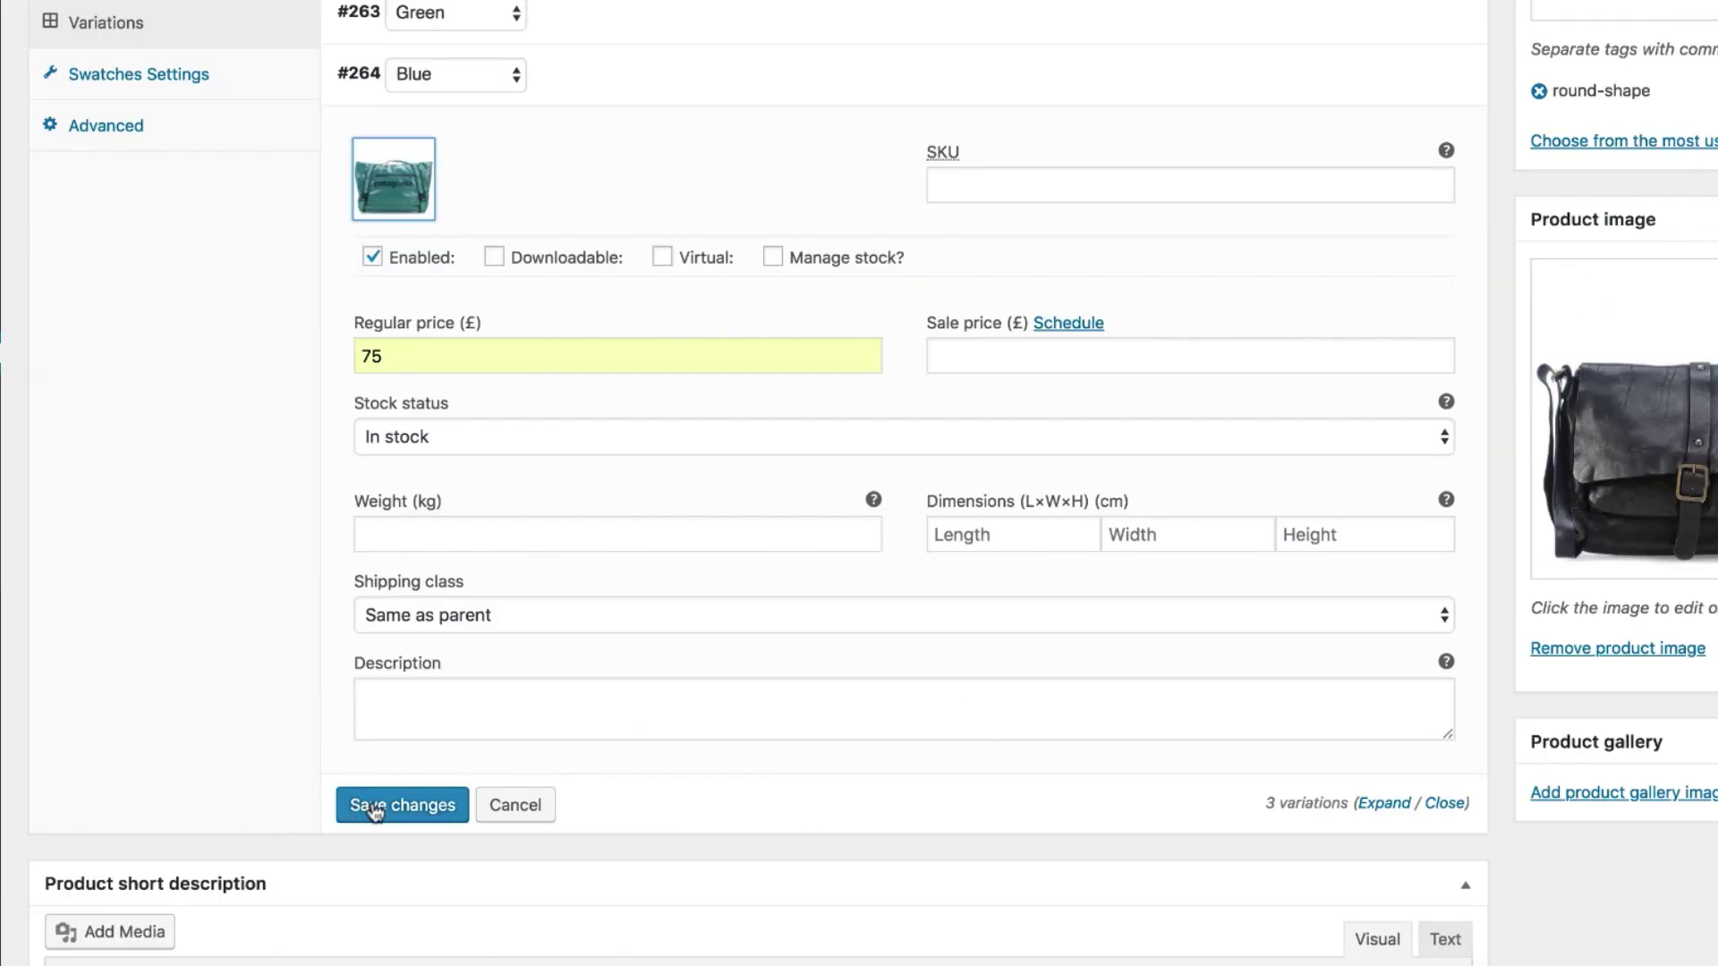
Save the variation changes and reload the storefront Buddy Messenger Bag page
click(372, 803)
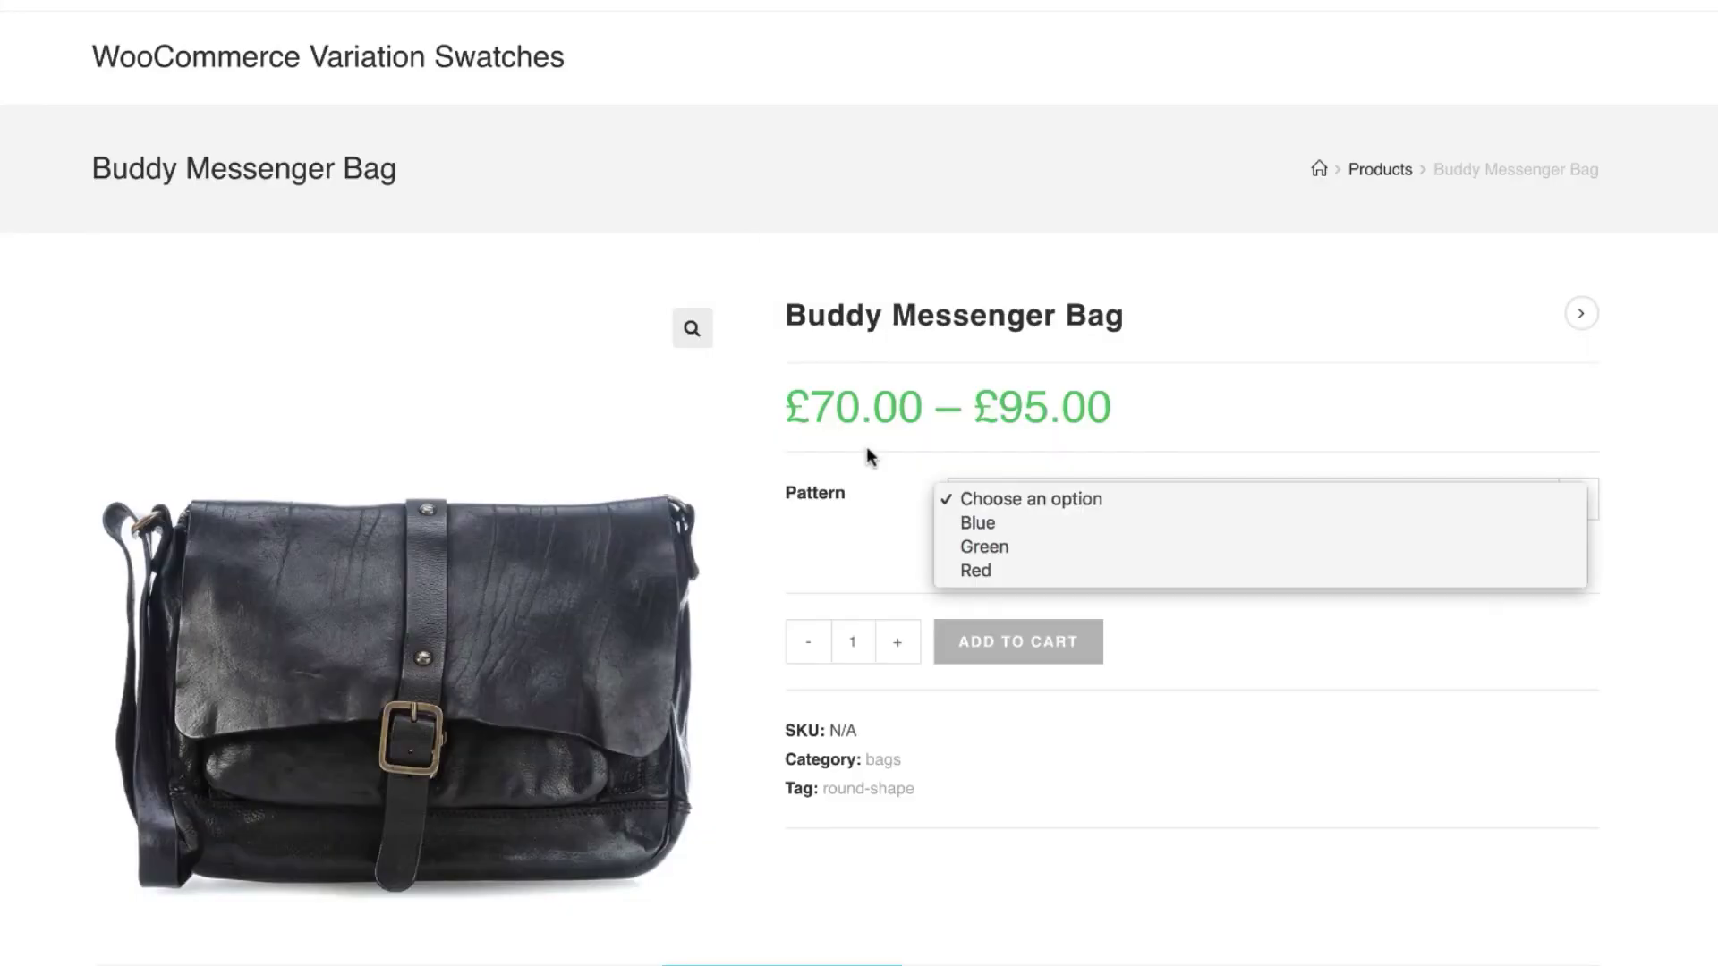
click(866, 448)
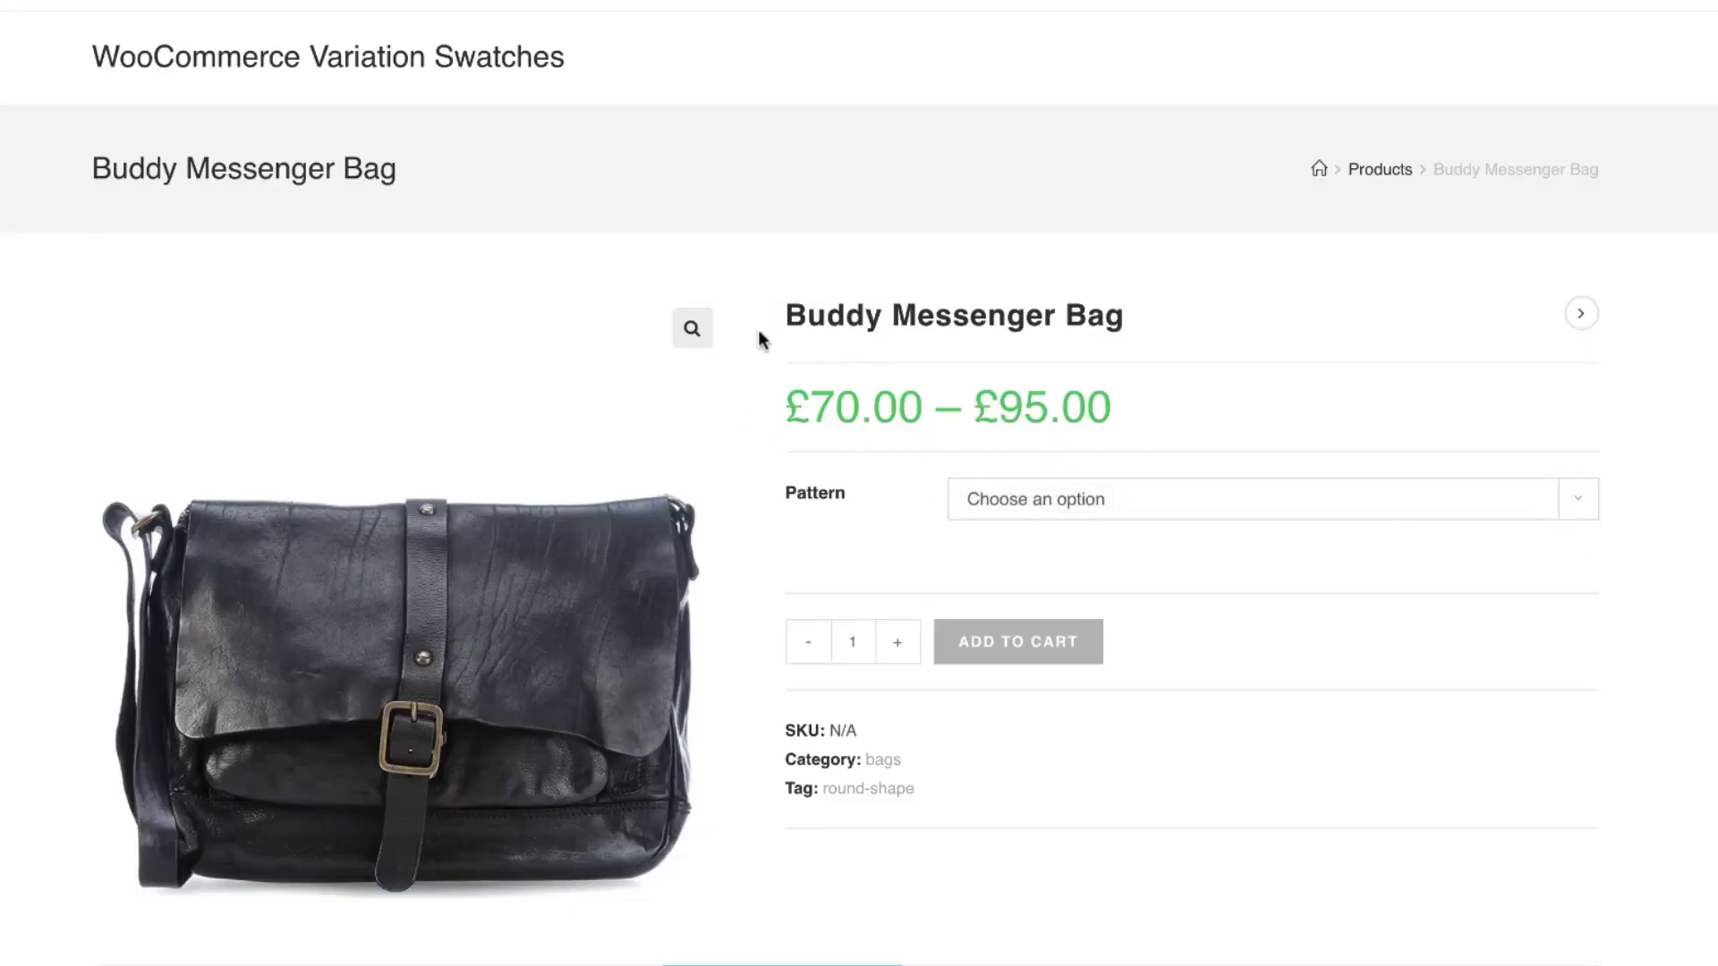
right_click(787, 277)
click(865, 345)
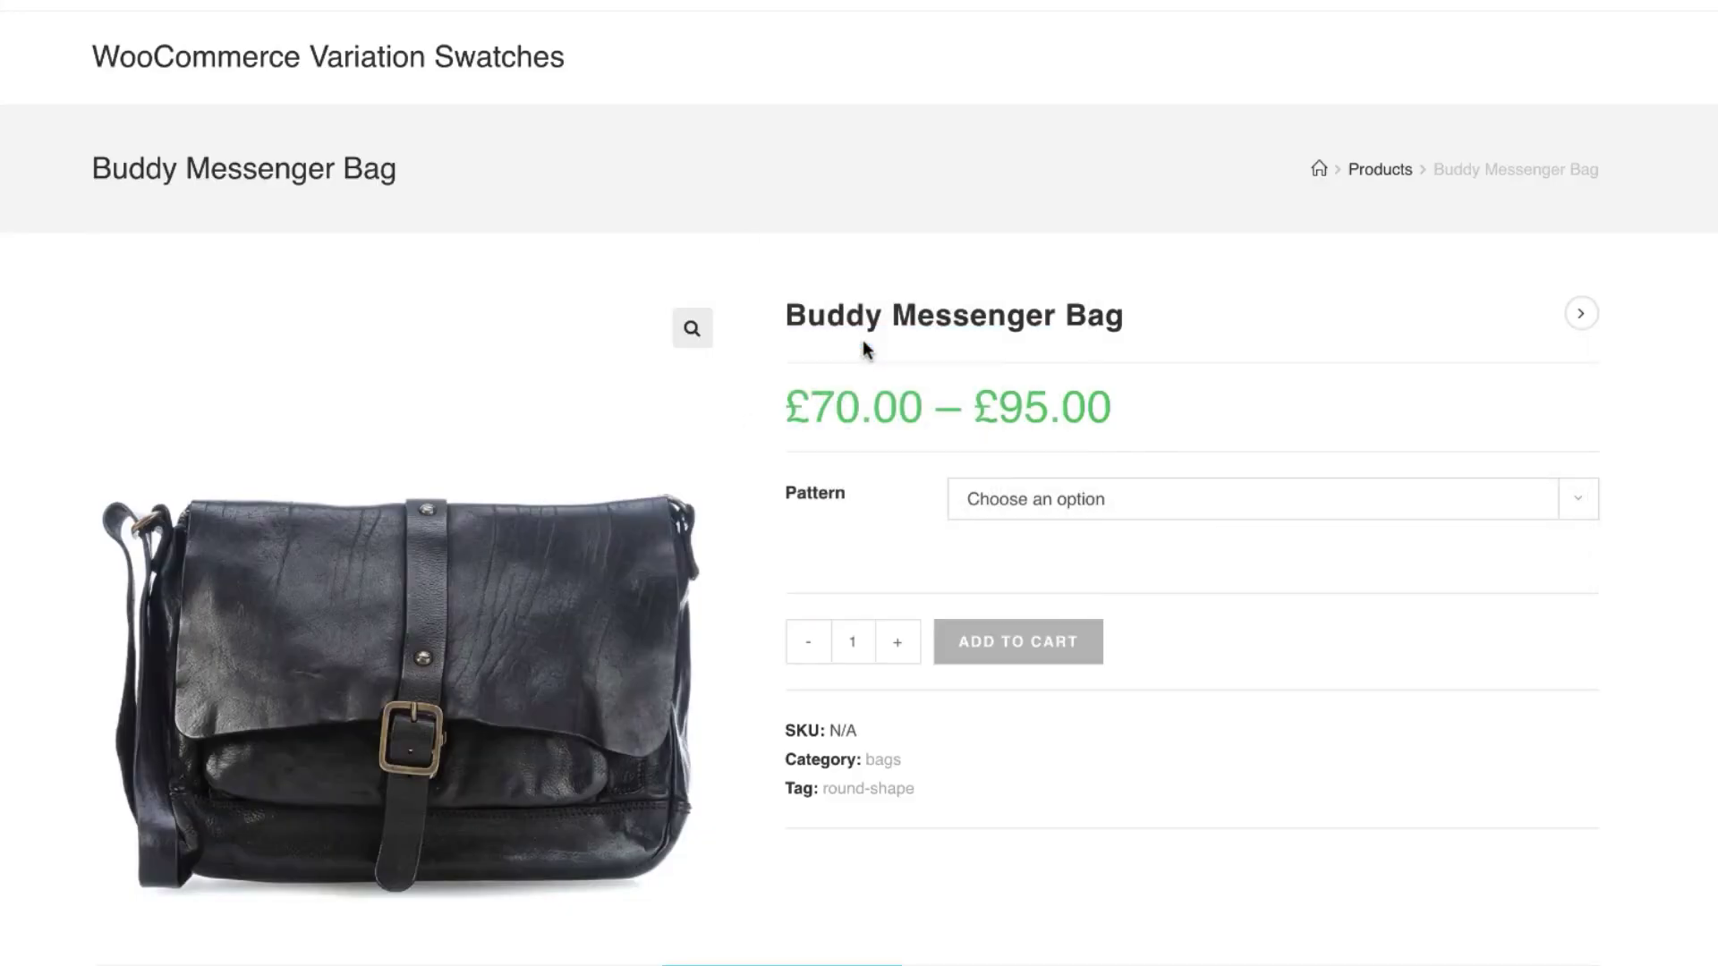